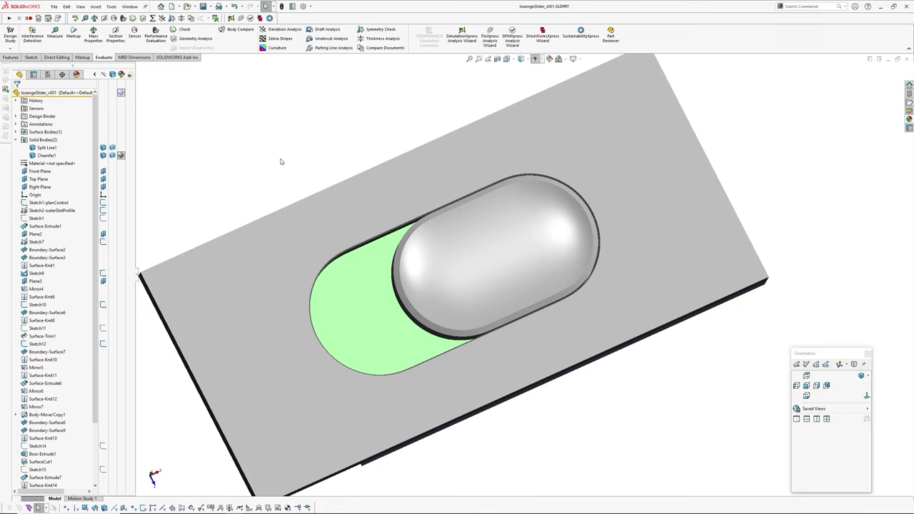
- Examine the slider button's domed surface and the chamfered edge around it from several angles
mouse_move(535, 261)
middle_mouse_down()
mouse_move(534, 286)
mouse_move(528, 248)
mouse_move(523, 254)
middle_mouse_up()
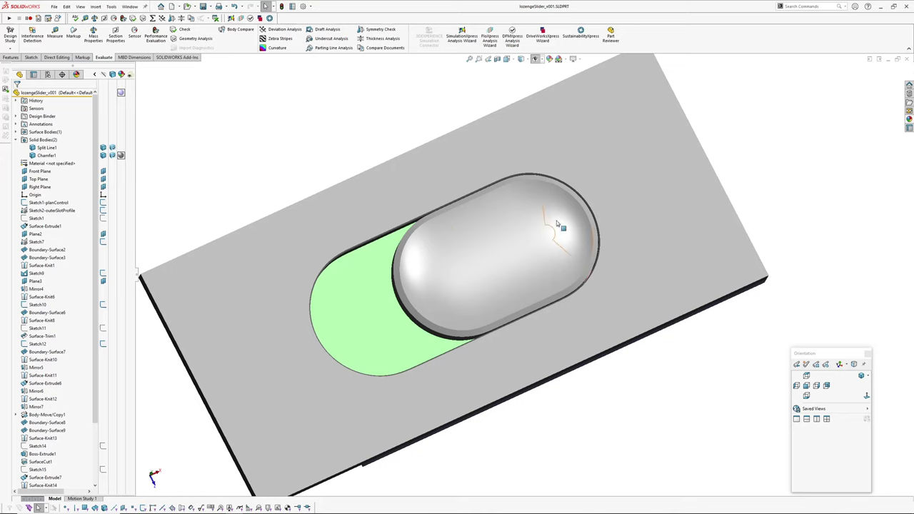
middle_click_drag(592, 247, 587, 242)
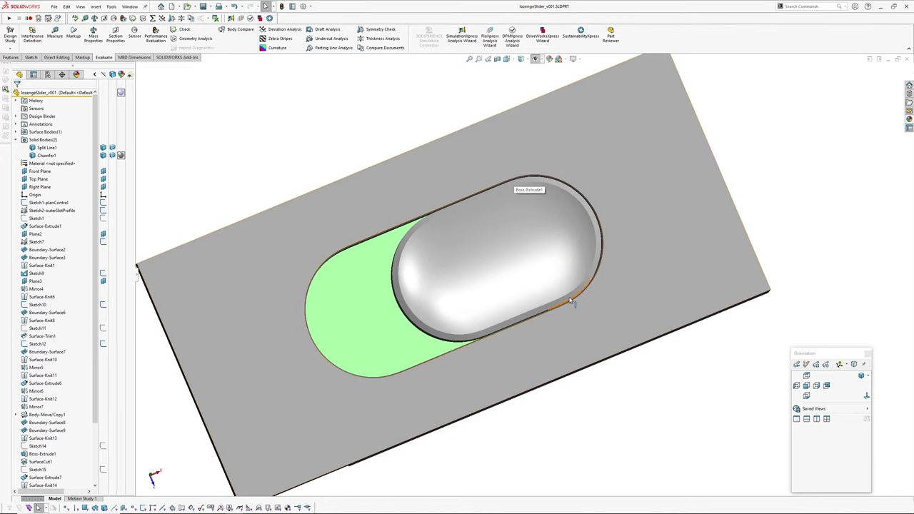
left_click(600, 246)
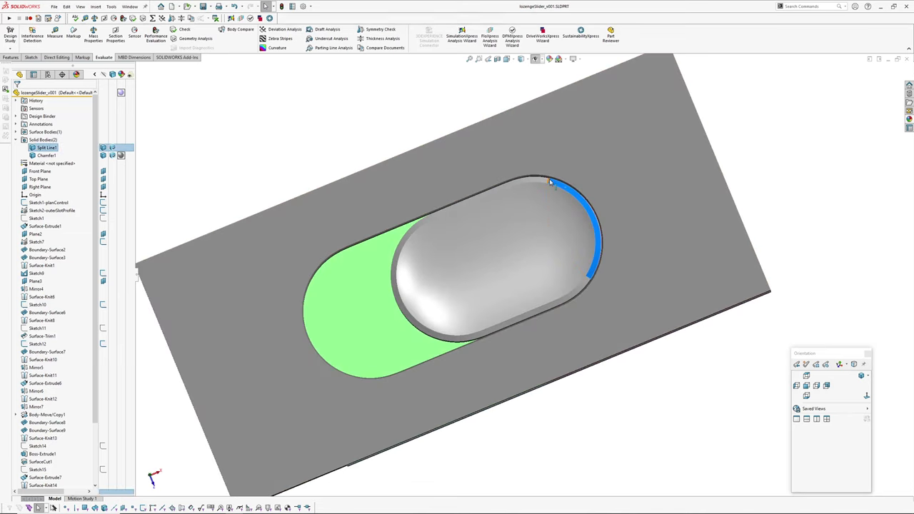
middle_click_drag(562, 190, 563, 170)
middle_click_drag(499, 268, 516, 262)
left_click(355, 128)
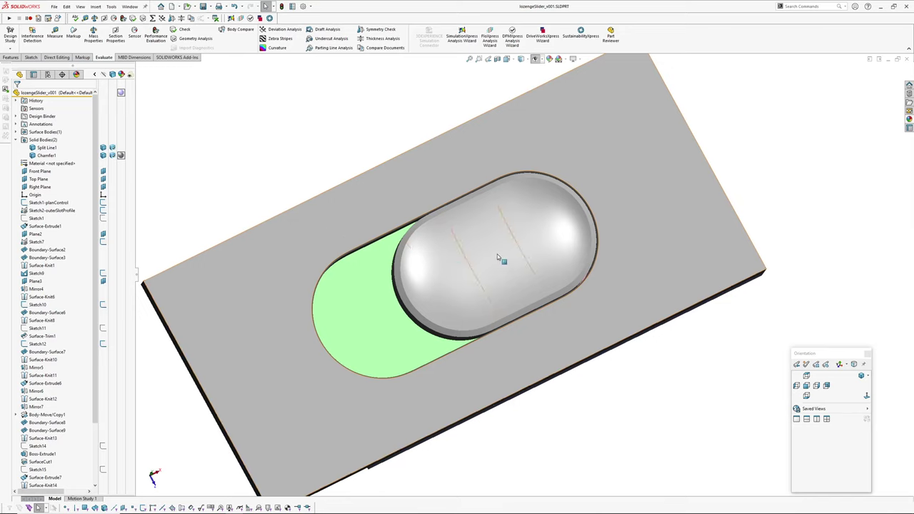
mouse_move(497, 255)
middle_mouse_down()
mouse_move(530, 257)
mouse_move(472, 282)
mouse_move(506, 250)
mouse_move(496, 257)
mouse_move(479, 241)
mouse_move(487, 248)
middle_mouse_up()
scroll(546, 261, "down", 2)
- Check the surface continuity of the slider button with zebra stripes, then return to the shaded display
right_click_drag(546, 266, 446, 318)
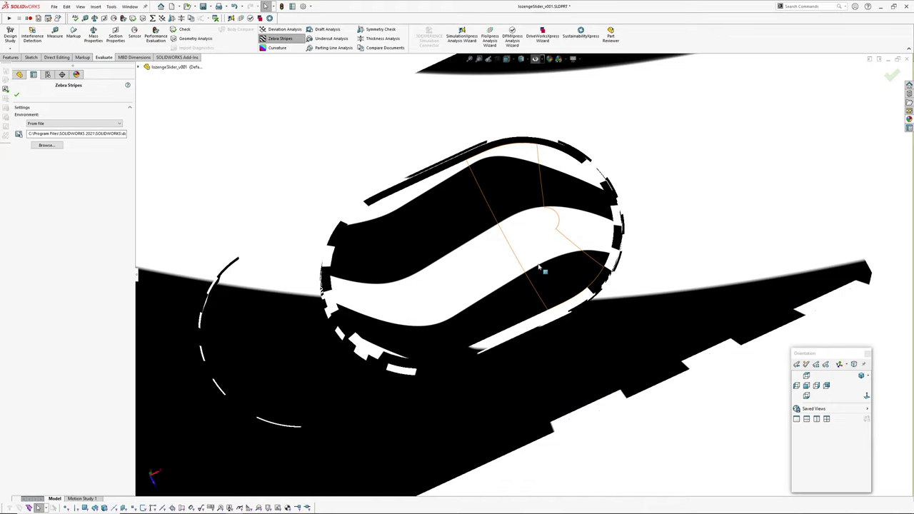
right_click(544, 268)
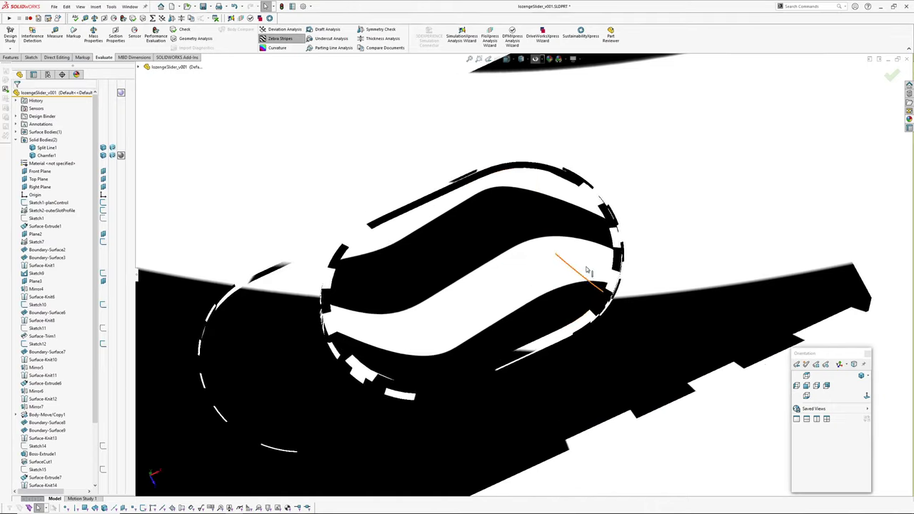
mouse_move(590, 272)
middle_mouse_down()
mouse_move(587, 250)
mouse_move(645, 261)
mouse_move(614, 243)
mouse_move(678, 200)
mouse_move(696, 217)
mouse_move(691, 268)
mouse_move(665, 303)
mouse_move(474, 210)
mouse_move(496, 273)
mouse_move(494, 208)
mouse_move(536, 267)
mouse_move(629, 289)
mouse_move(632, 261)
mouse_move(687, 206)
mouse_move(675, 209)
mouse_move(686, 184)
mouse_move(652, 227)
mouse_move(640, 198)
mouse_move(661, 229)
mouse_move(679, 208)
mouse_move(680, 240)
mouse_move(649, 184)
mouse_move(621, 228)
mouse_move(633, 229)
mouse_move(627, 239)
middle_mouse_up()
key("z")
scroll(621, 228, "up", 1)
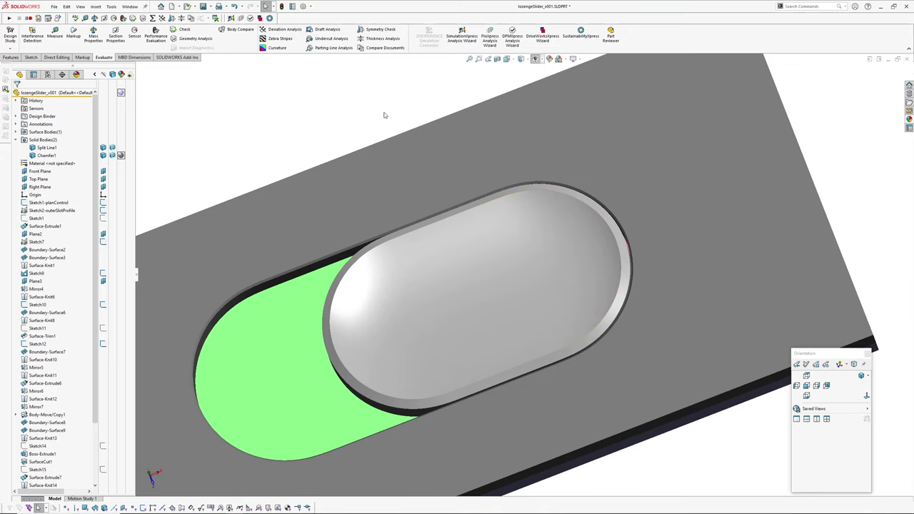
- Roll the model back to Sketch1-planControl and review that sketch's slot dimensions in the Top view
middle_click_drag(577, 214, 597, 247)
scroll(599, 238, "up", 2)
middle_click_drag(546, 221, 580, 227)
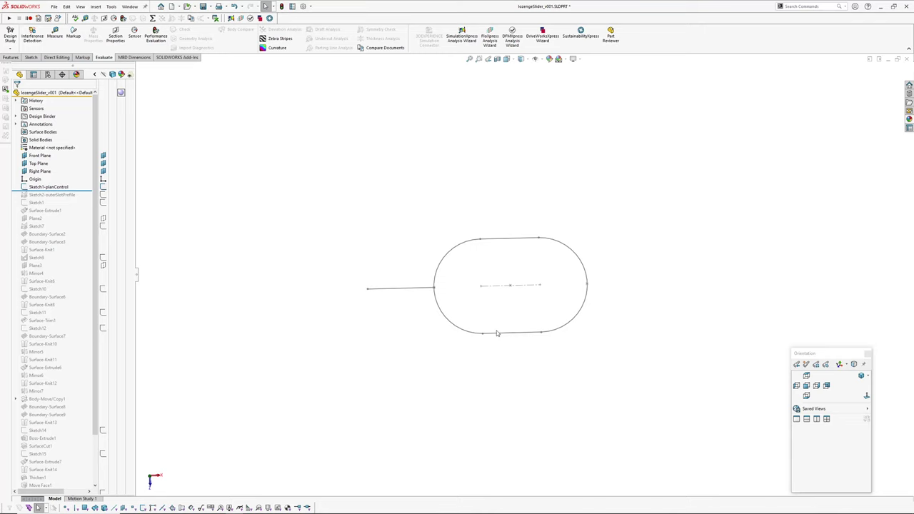
double_click(45, 187)
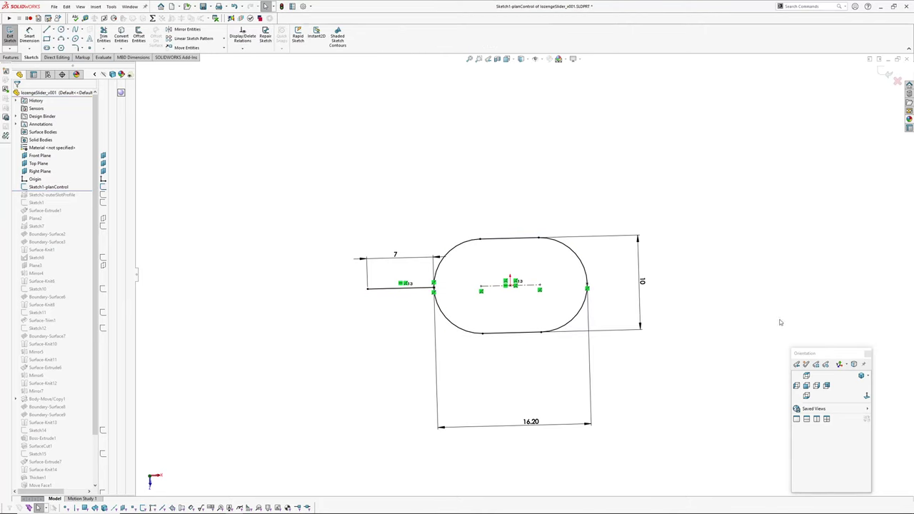
left_click(868, 397)
mouse_move(428, 375)
middle_mouse_down("ctrl")
mouse_move(471, 300)
mouse_move(516, 288)
middle_mouse_up("ctrl")
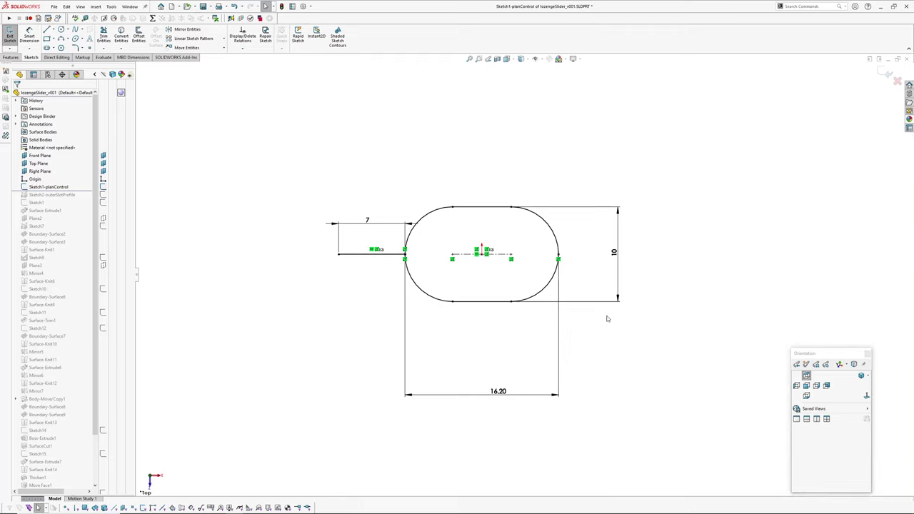
scroll(554, 302, "down", 1)
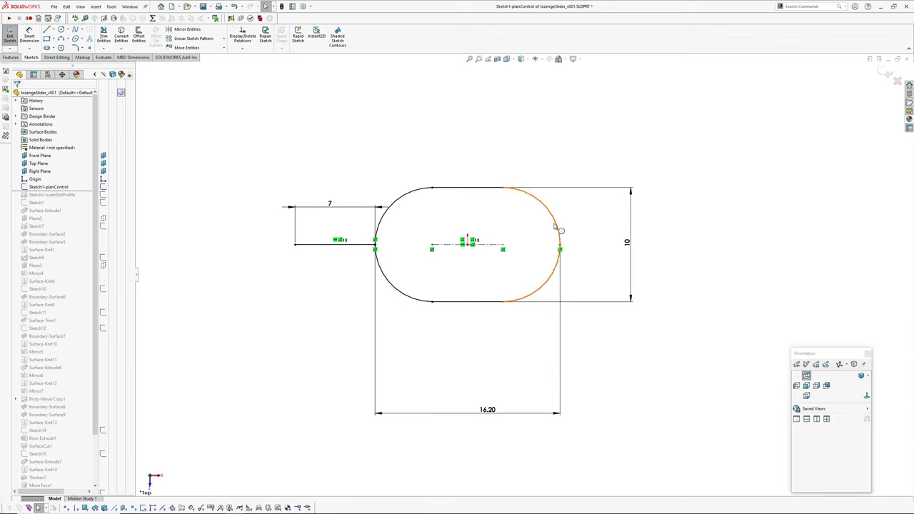
left_click(886, 73)
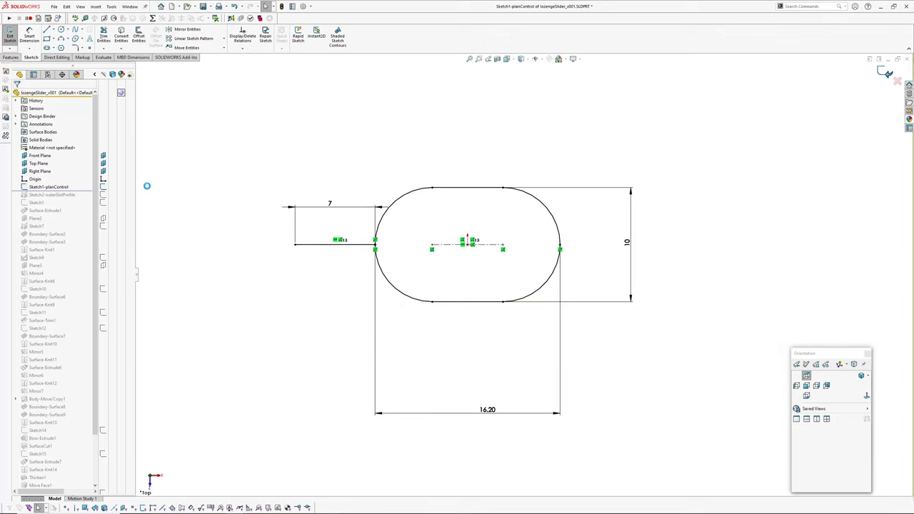
- Roll the feature history forward to include Sketch2-outerSlotProfile and open that sketch for editing
left_click_drag(82, 193, 82, 201)
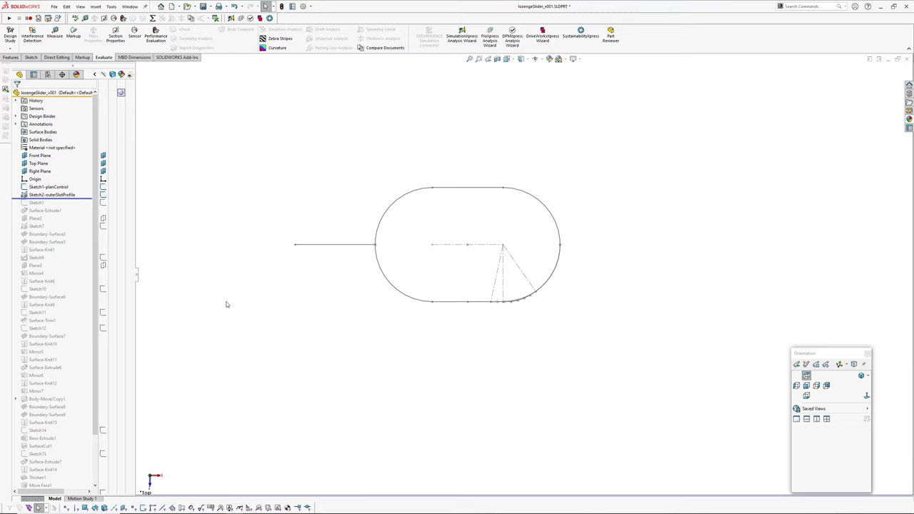
middle_click_drag(444, 348, 449, 365, "ctrl")
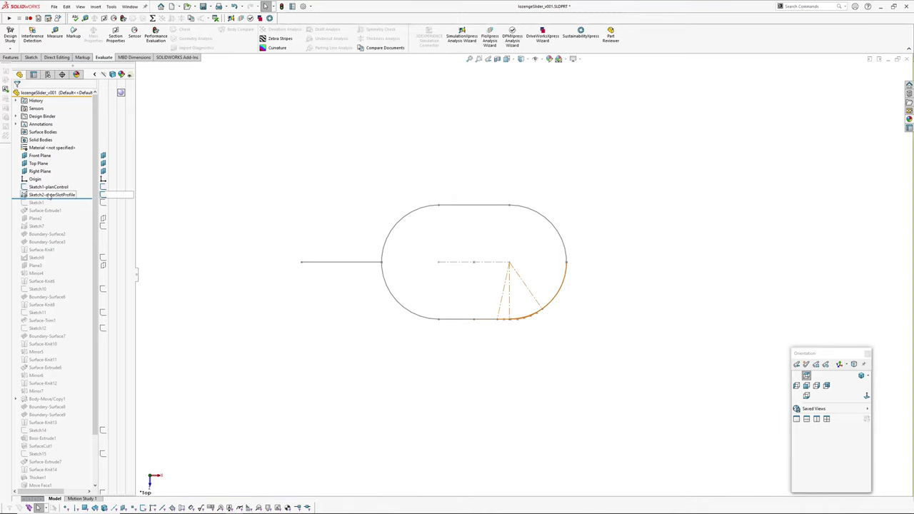
left_click(50, 195)
left_click(49, 176)
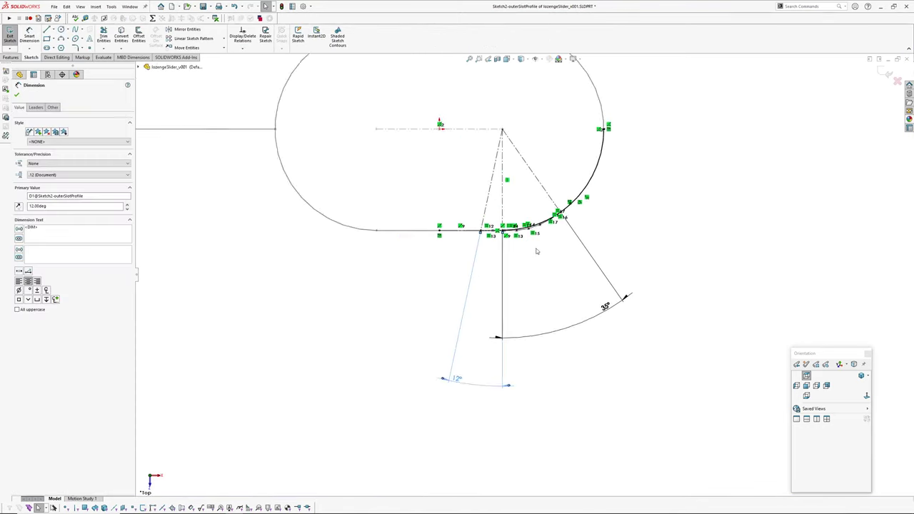
- Inspect the end arc of the outer slot profile and its relations to the transition curve
scroll(536, 250, "down", 2)
middle_click_drag(535, 250, 537, 308, "ctrl")
left_click(619, 205)
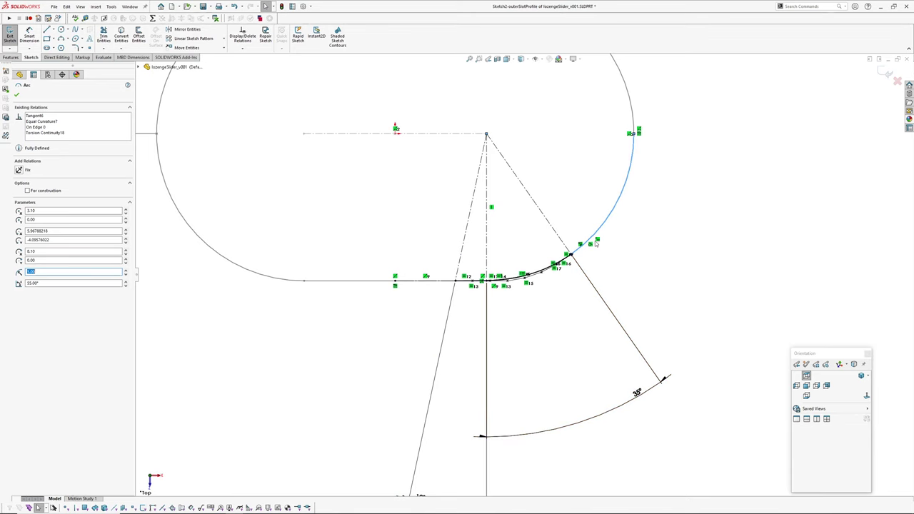
scroll(564, 309, "down", 3)
left_click(528, 324)
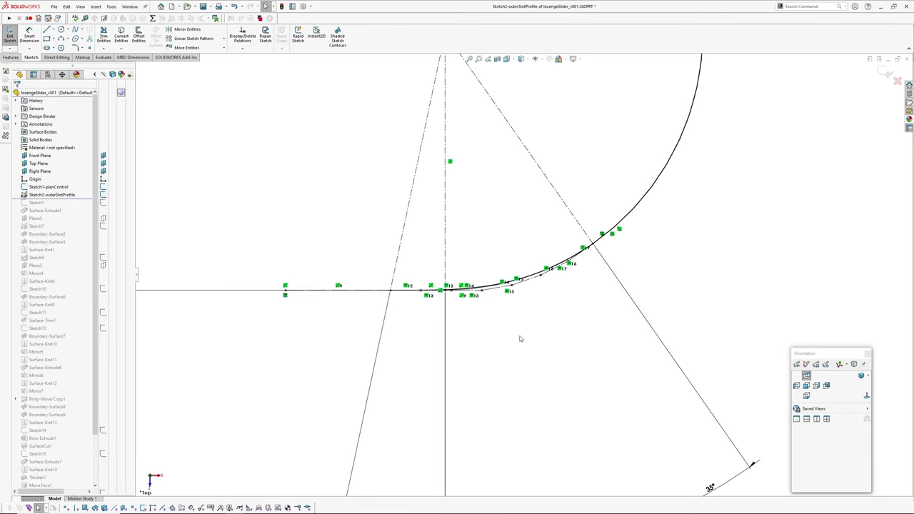
- Show the curvature comb on the style spline that joins the straight side to the end arc
left_click(494, 292)
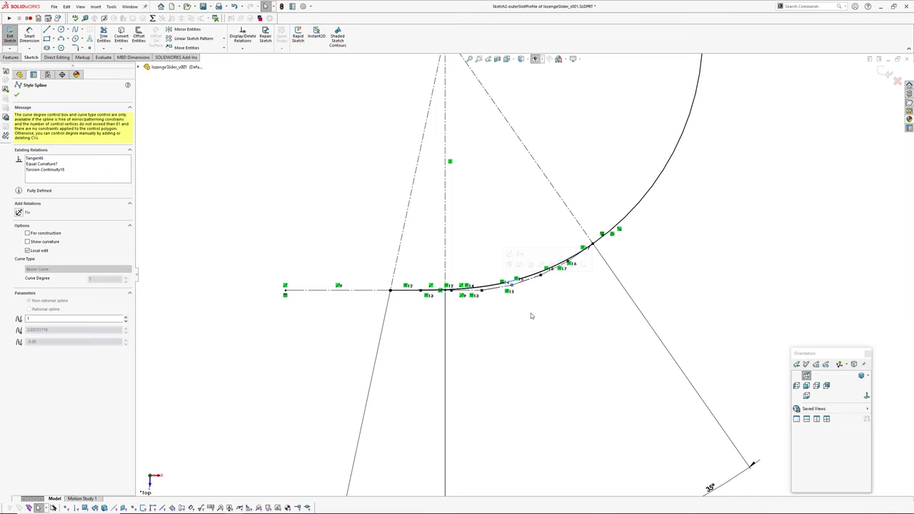
left_click(47, 244)
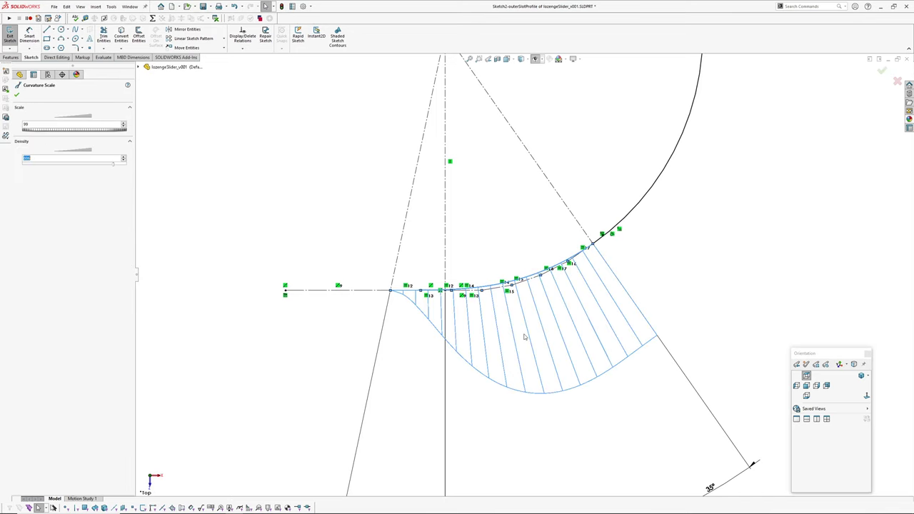
scroll(523, 337, "up", 2)
left_click(514, 349)
- Show curvature combs on the end arc of the outer slot profile
right_click(613, 227)
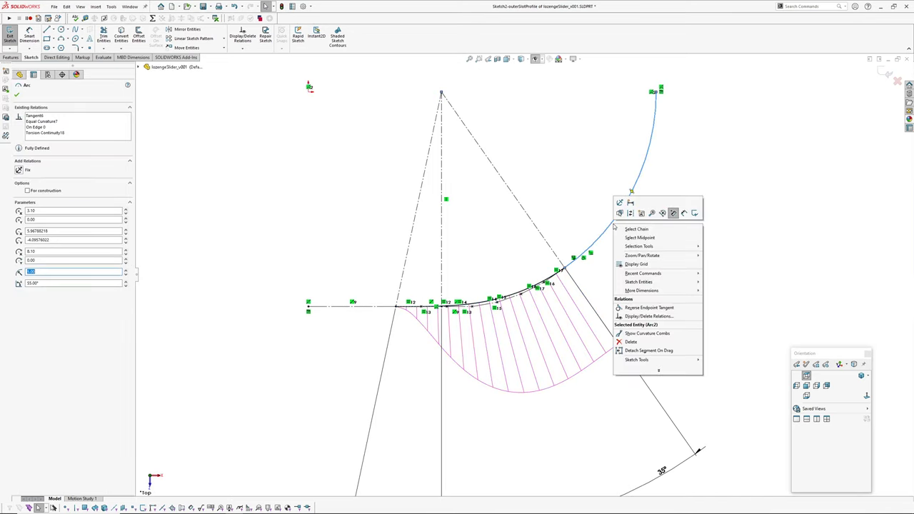
left_click(648, 333)
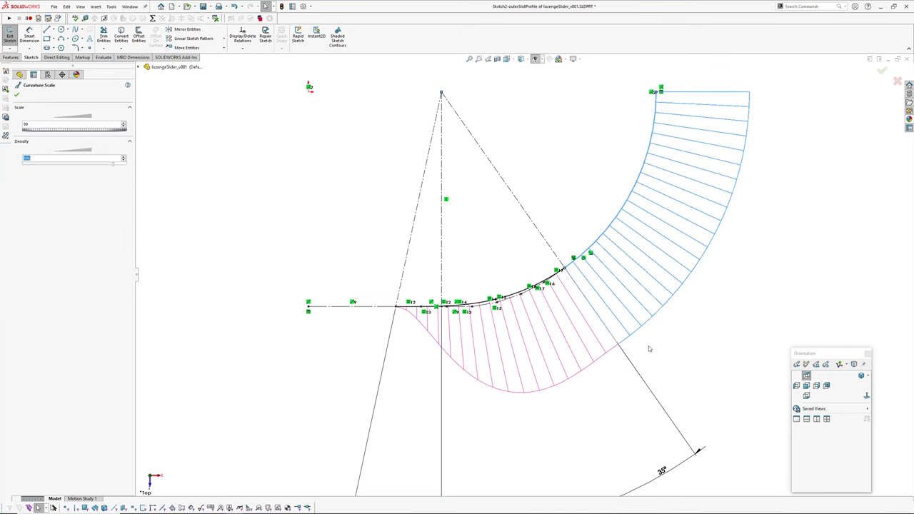
key("Escape")
scroll(653, 367, "up", 2)
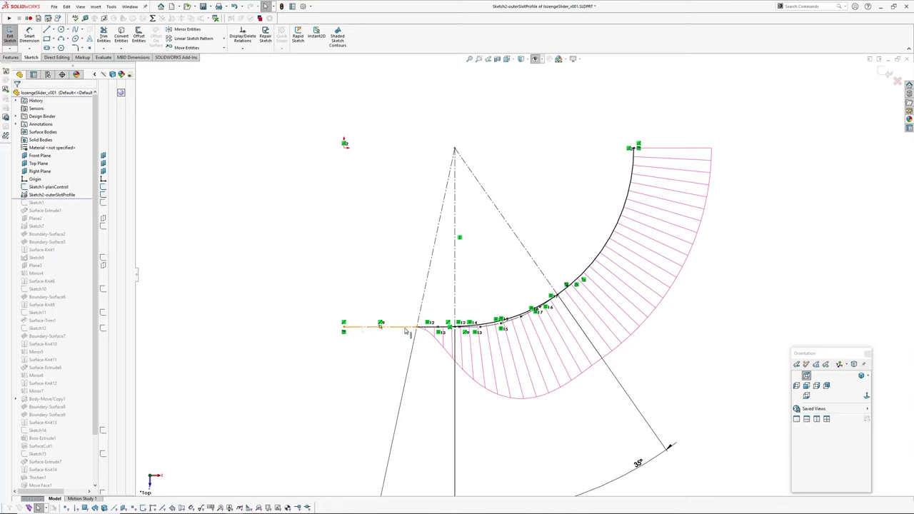
- Examine the curvature combs, control points and relations where the style spline meets the straight line and the end arc
left_click(519, 320)
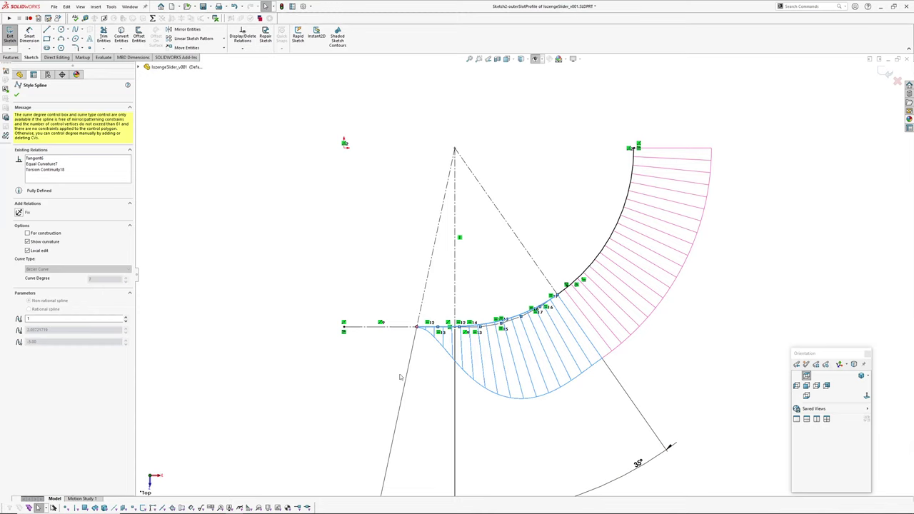
scroll(460, 347, "down", 2)
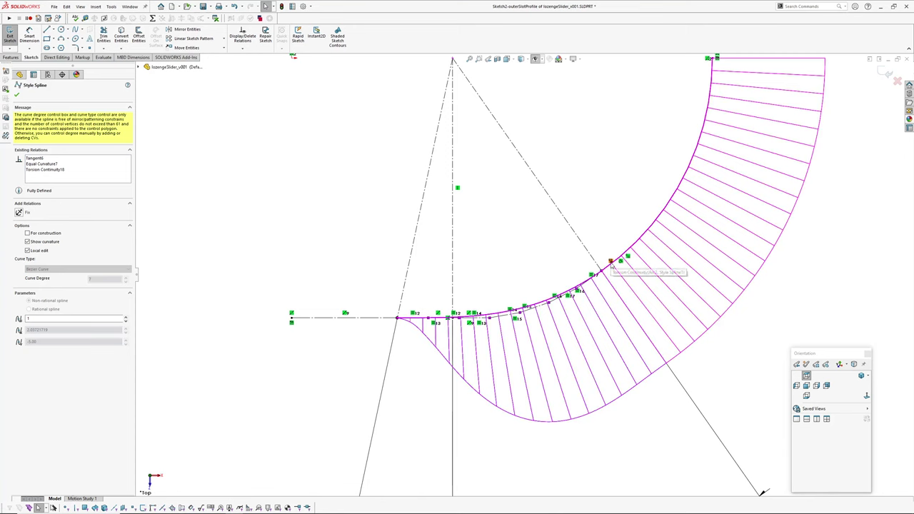
left_click(537, 264)
scroll(536, 270, "down", 1)
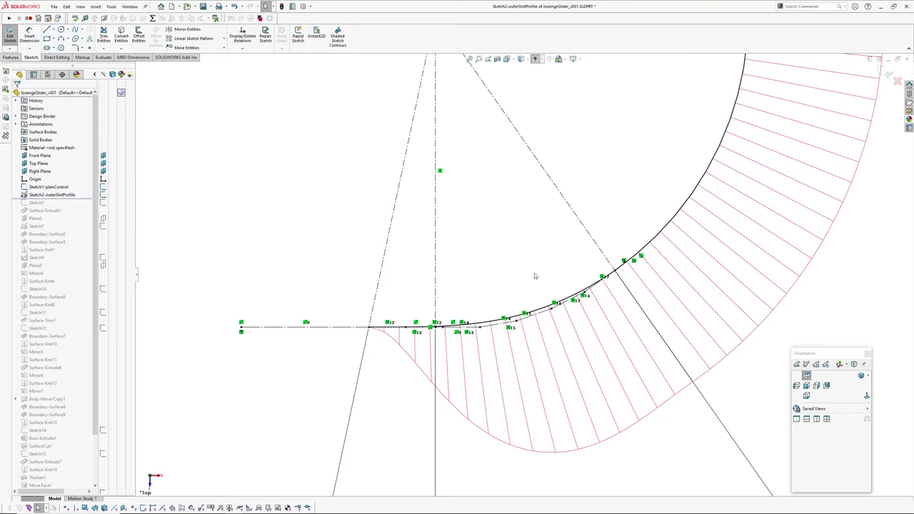
scroll(534, 276, "up", 3)
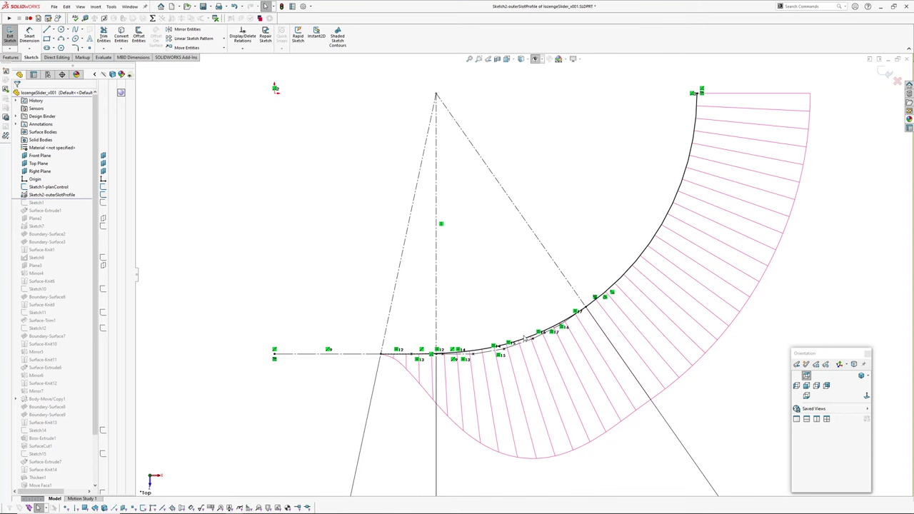
left_click(500, 343)
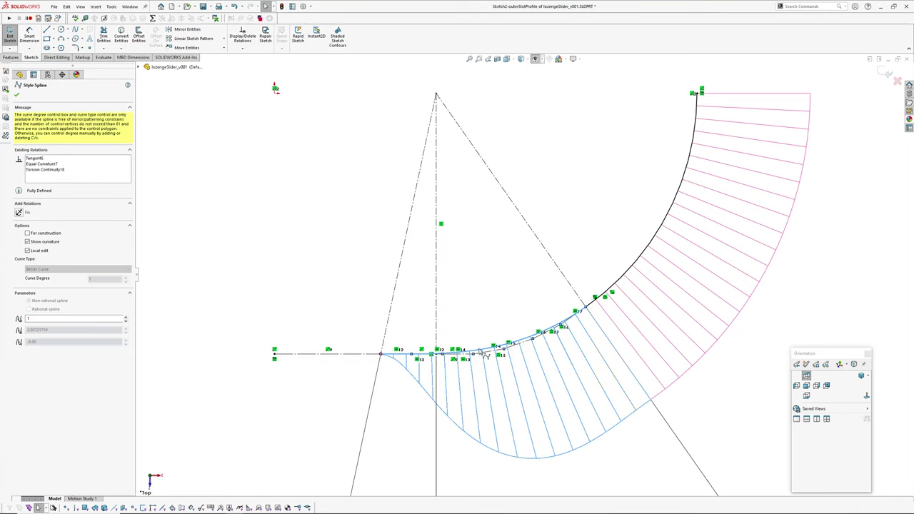
left_click(493, 294)
mouse_move(492, 294)
middle_mouse_down("ctrl")
mouse_move(487, 300)
mouse_move(493, 286)
mouse_move(465, 291)
mouse_move(472, 312)
middle_mouse_up("ctrl")
scroll(455, 293, "up", 1)
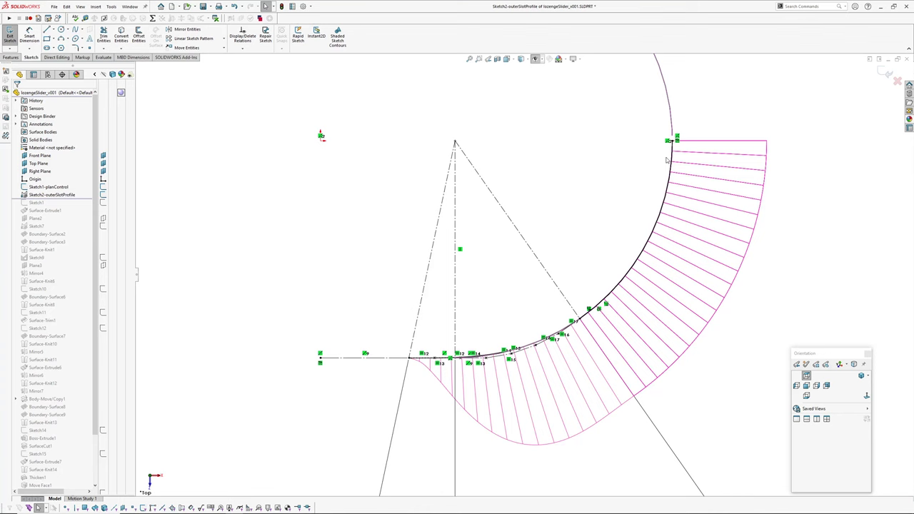
left_click(659, 194)
scroll(616, 223, "up", 1)
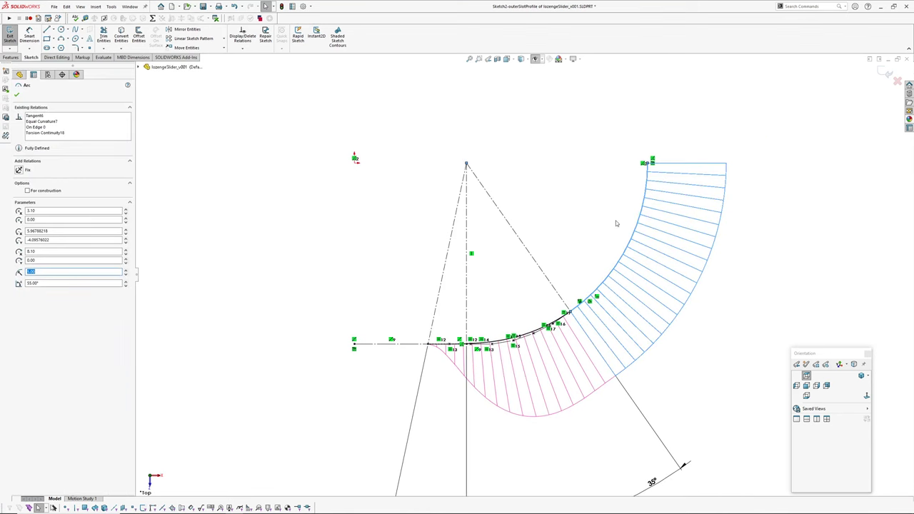
- Move the 12° angle dimension closer to the style spline's start and clear the selection
middle_click_drag(607, 346, 613, 262, "ctrl")
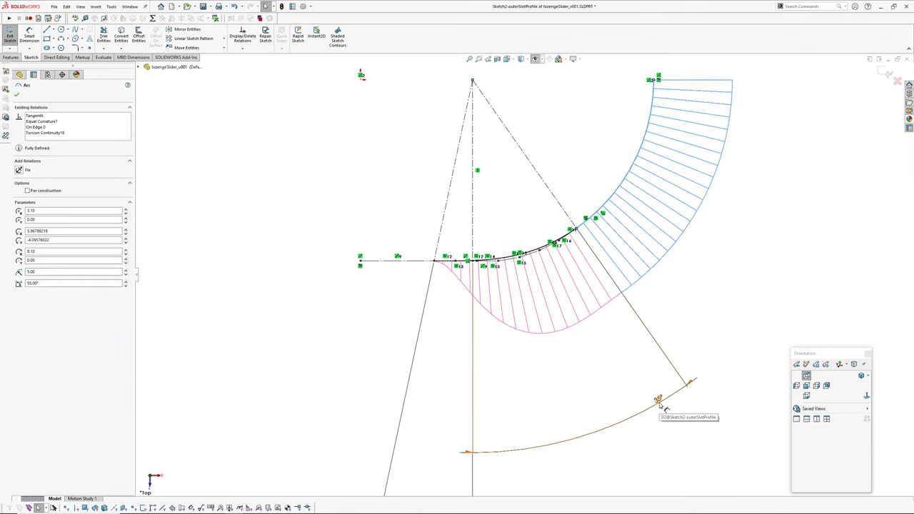
middle_click_drag(661, 412, 647, 391, "ctrl")
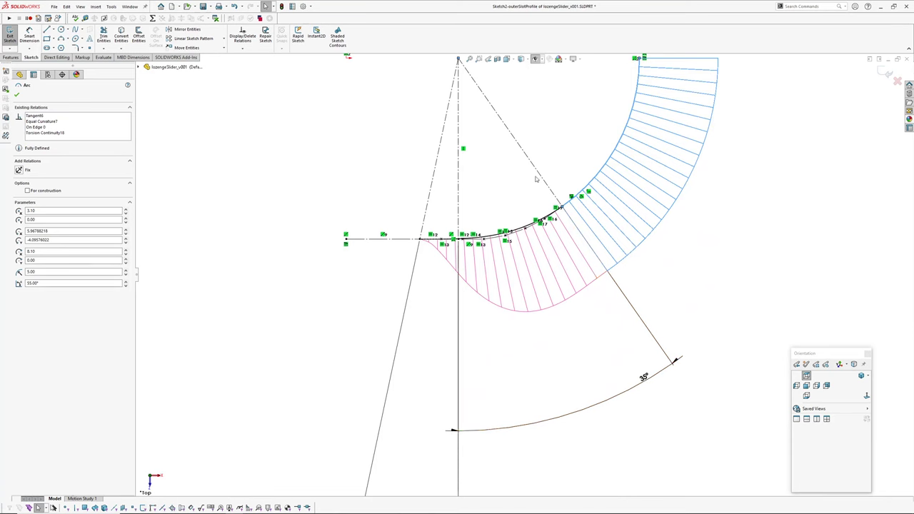
middle_click_drag(596, 323, 614, 267, "ctrl")
scroll(571, 319, "up", 1)
left_click_drag(428, 422, 438, 296)
scroll(493, 215, "down", 5)
scroll(472, 218, "up", 3)
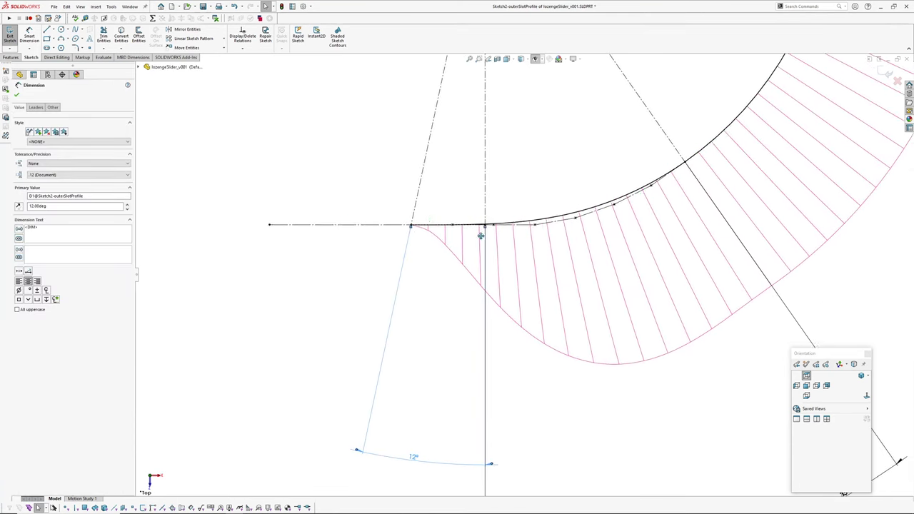
left_click(176, 167)
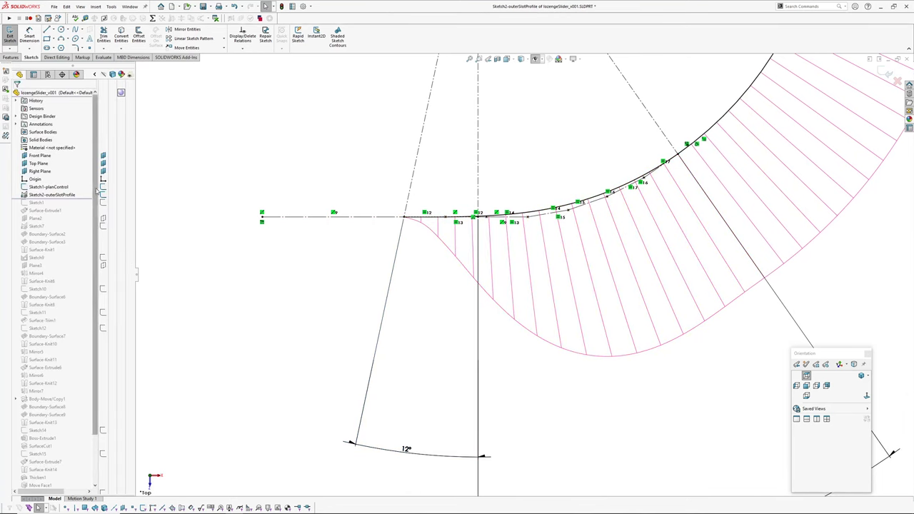
- Highlight Sketch1-planControl and compare its original arc with the style spline near the tangent point
left_click(48, 186)
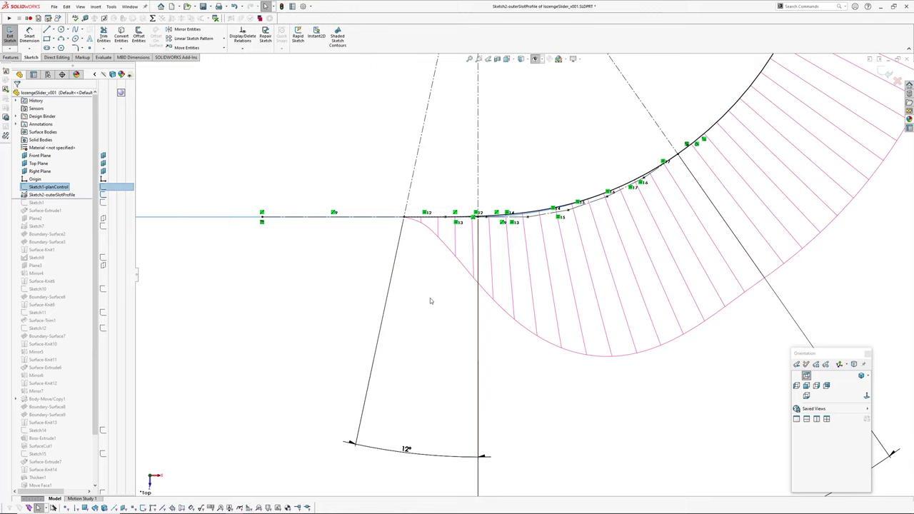
scroll(491, 221, "down", 6)
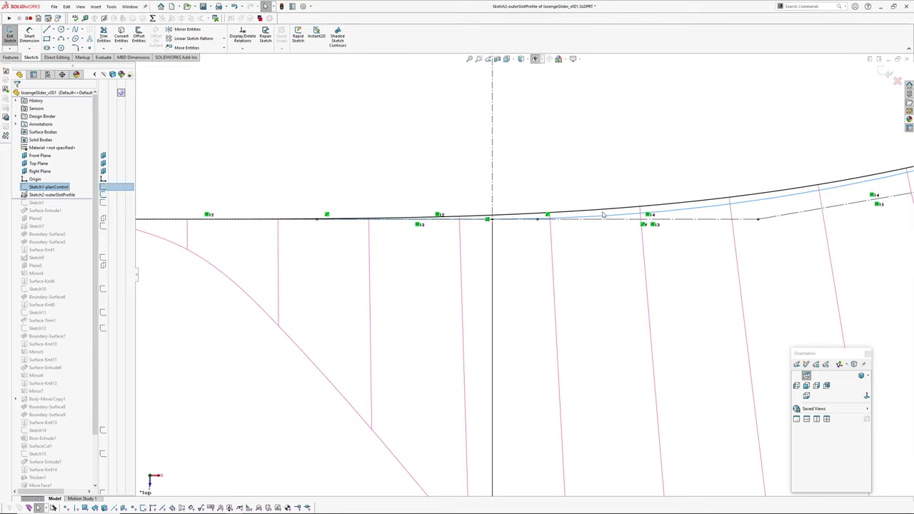
- Clear and re-highlight Sketch1-planControl to compare its arc with the style spline further along the transition to the end arc
middle_click_drag(647, 215, 382, 250, "ctrl")
left_click(492, 244)
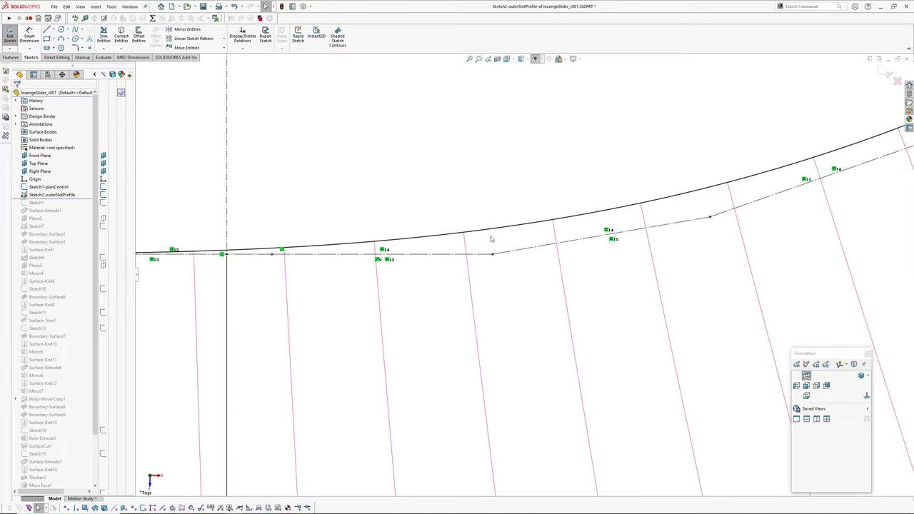
left_click(47, 187)
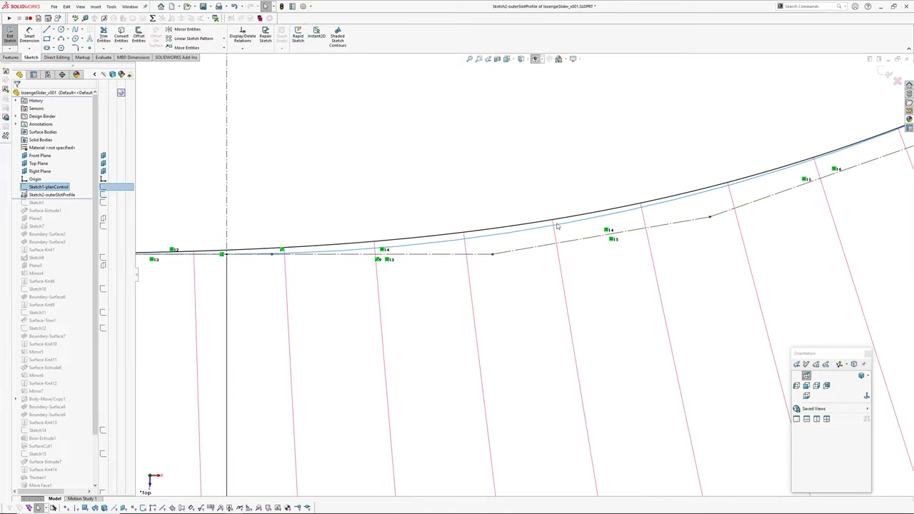
scroll(695, 207, "up", 3)
scroll(436, 296, "up", 3)
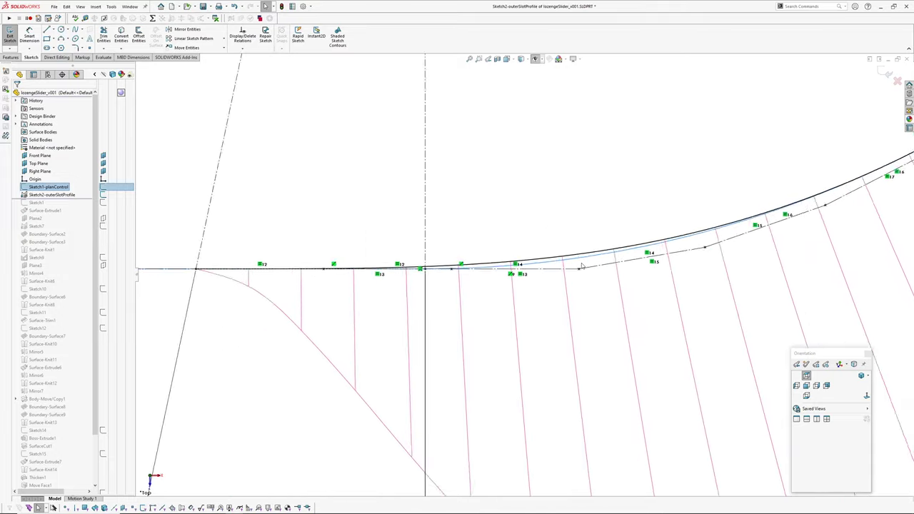
scroll(487, 296, "up", 1)
scroll(550, 327, "up", 2)
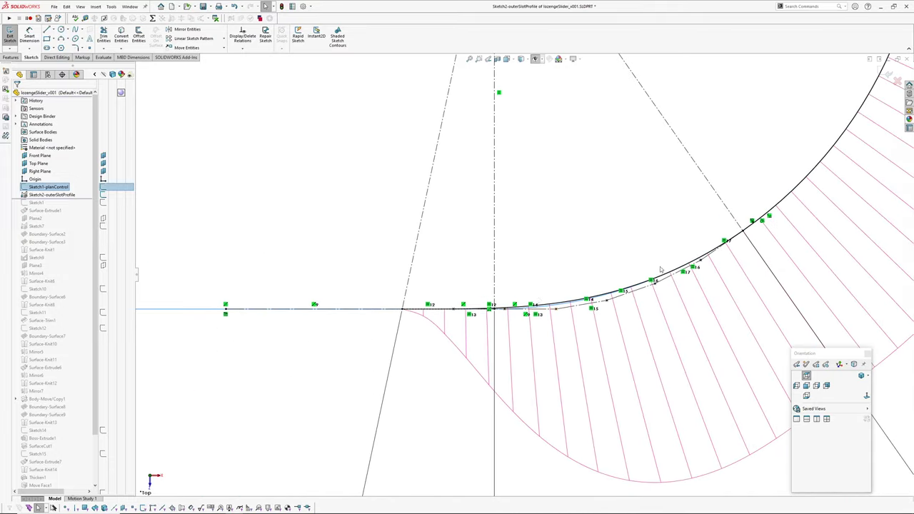
- Examine the curvature combs over the full transition from the straight line through the style spline to the end arc
scroll(543, 300, "down", 2)
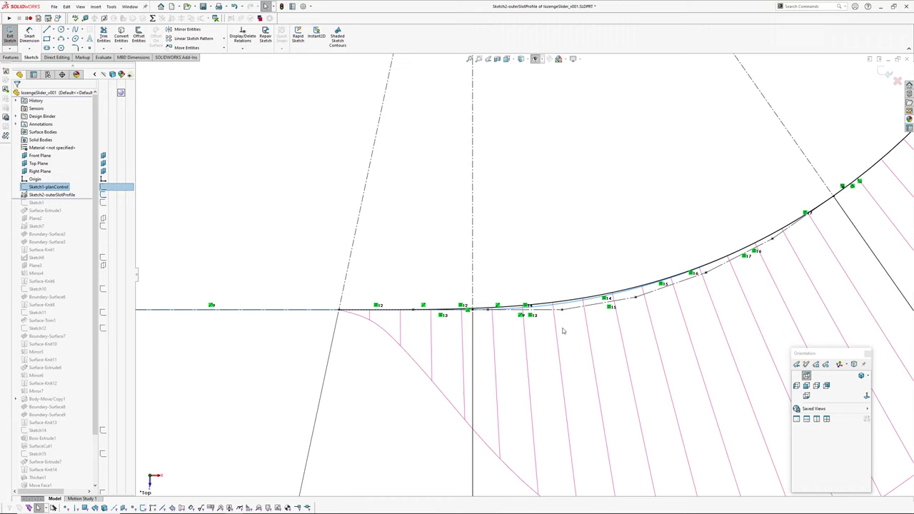
scroll(639, 316, "up", 2)
scroll(584, 274, "down", 1)
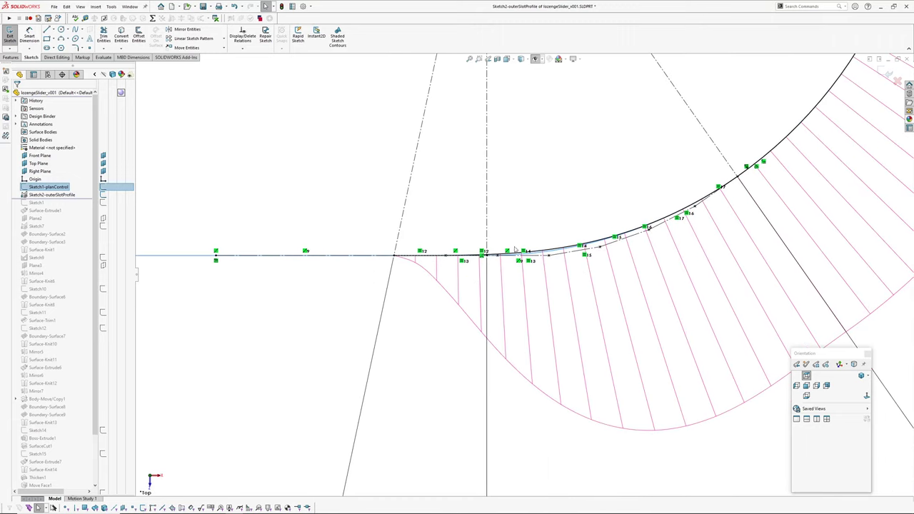
scroll(529, 282, "up", 2)
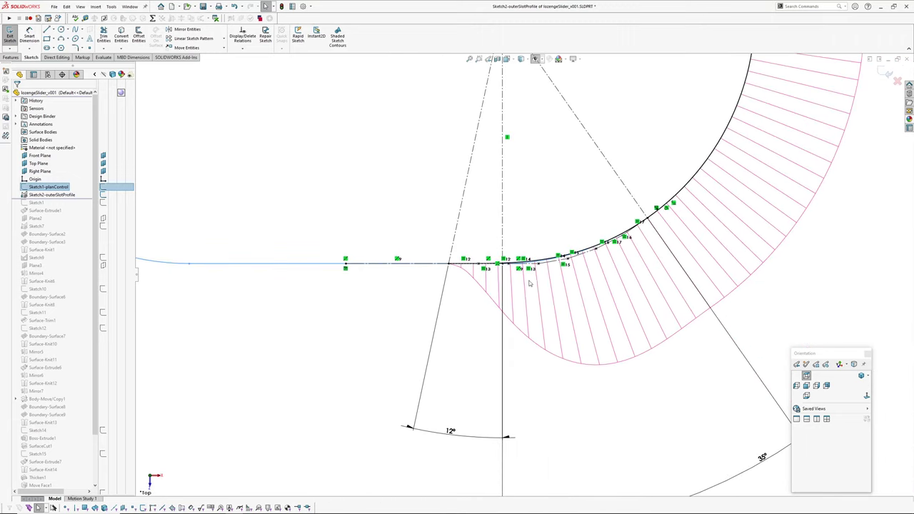
scroll(526, 333, "up", 1)
middle_click_drag(540, 309, 510, 331, "ctrl")
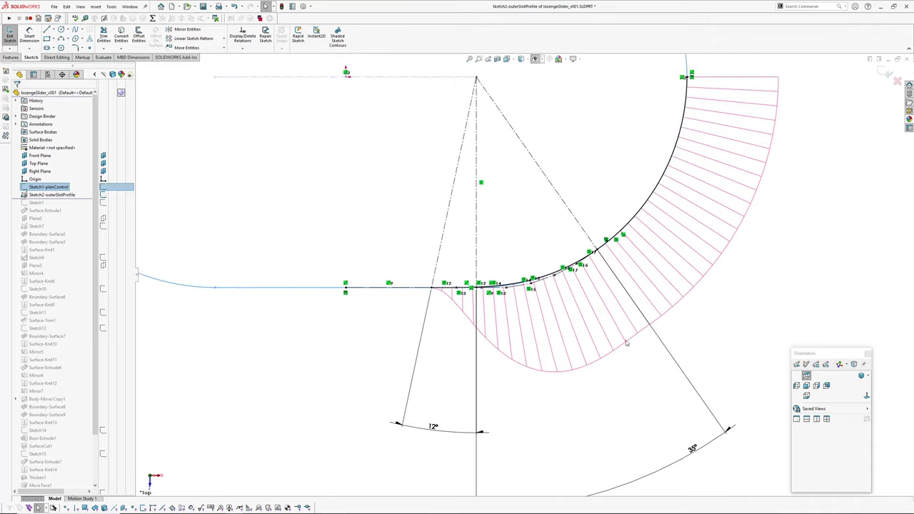
scroll(626, 342, "up", 1)
middle_click_drag(652, 302, 647, 333, "ctrl")
- Exit the outer slot profile sketch without keeping changes and roll the feature history forward to include Sketch1
left_click(897, 81)
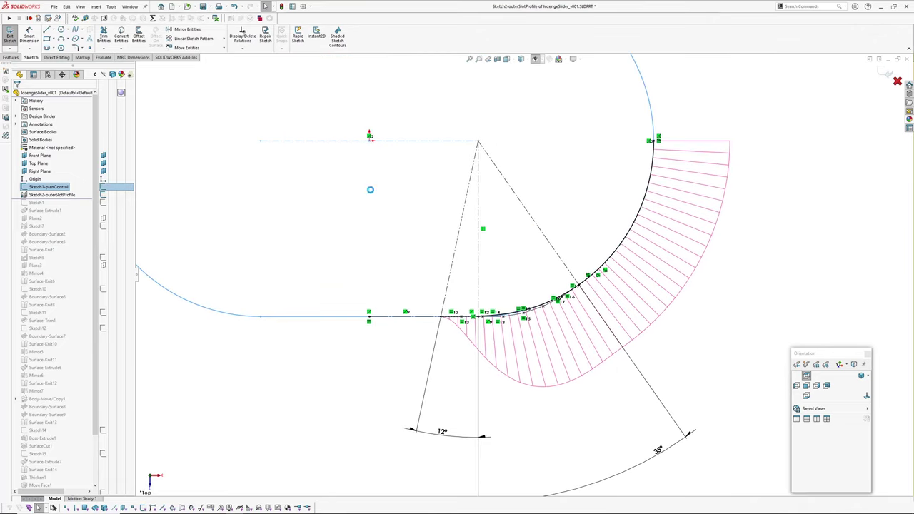
left_click(42, 204)
mouse_move(444, 236)
middle_mouse_down("ctrl")
mouse_move(449, 270)
mouse_move(487, 216)
middle_mouse_up("ctrl")
scroll(432, 260, "down", 3)
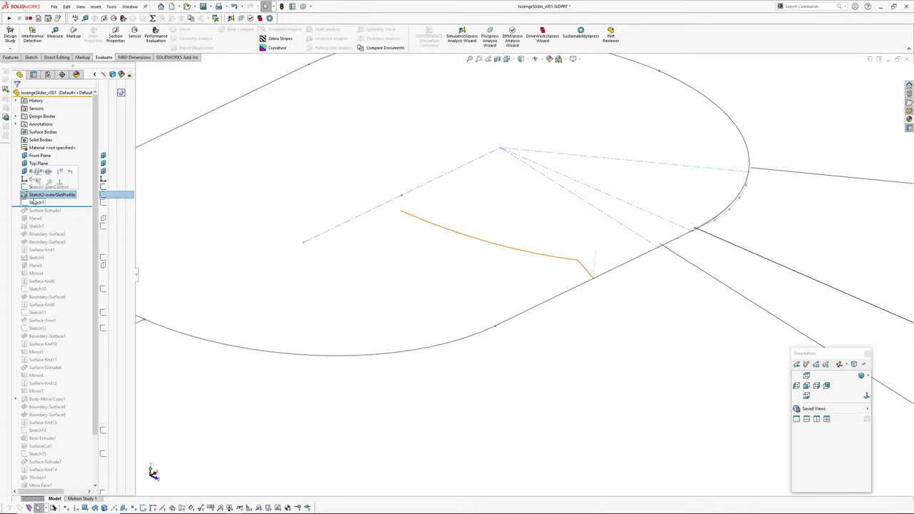
left_click(478, 256)
middle_click_drag(479, 255, 488, 290, "ctrl")
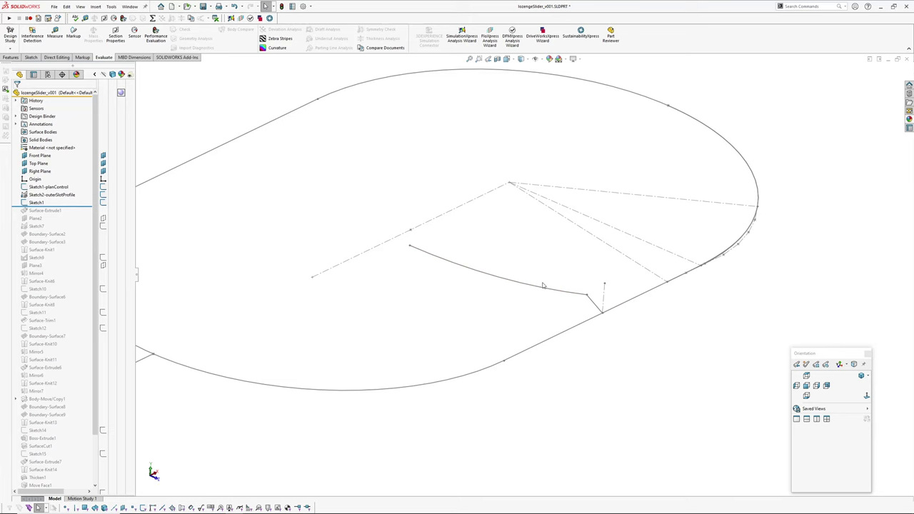
- Open Sketch1 and examine its curved line, angled end line and driving dimensions from several angles, then exit the sketch
double_click(43, 204)
scroll(444, 223, "down", 3)
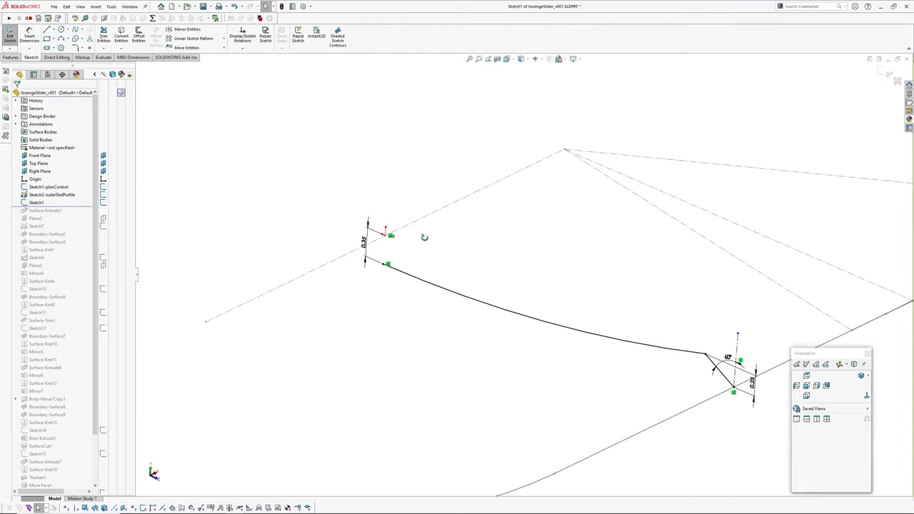
middle_click_drag(424, 237, 451, 213)
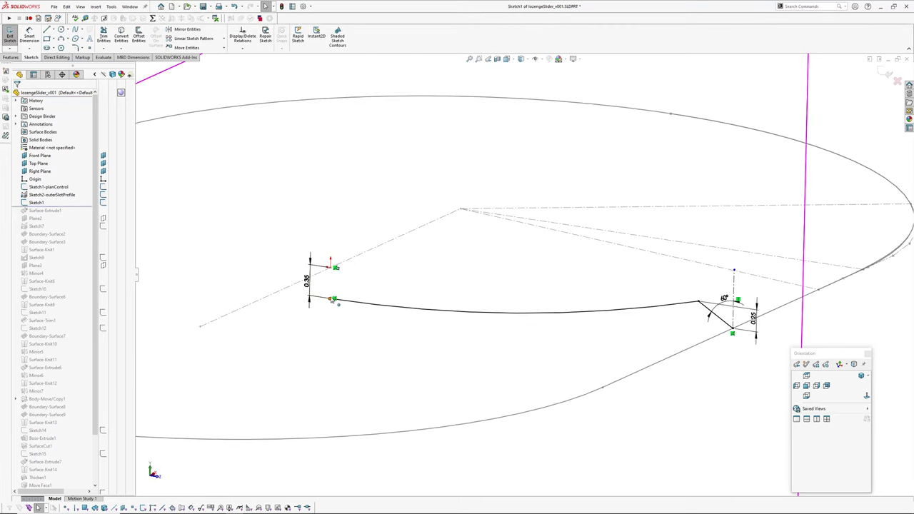
mouse_move(332, 294)
middle_mouse_down()
mouse_move(392, 264)
mouse_move(343, 286)
middle_mouse_up()
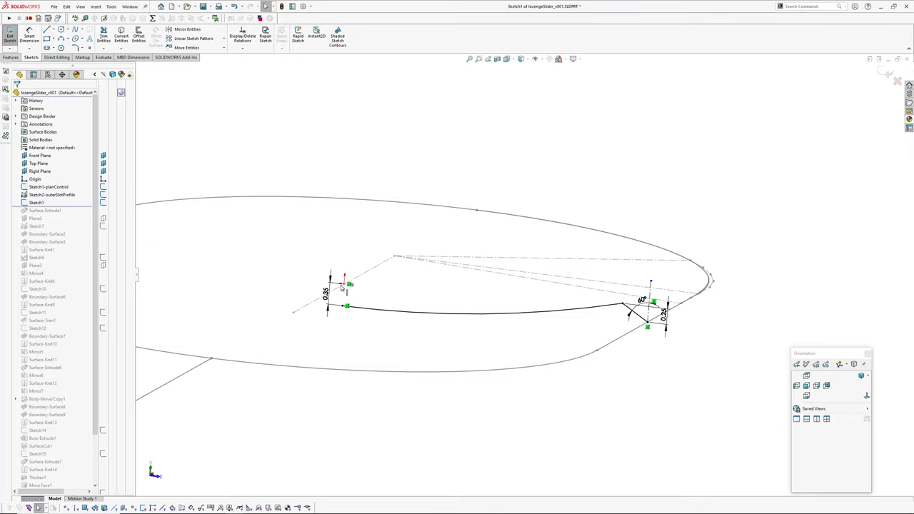
scroll(649, 349, "down", 2)
middle_click_drag(624, 310, 638, 286)
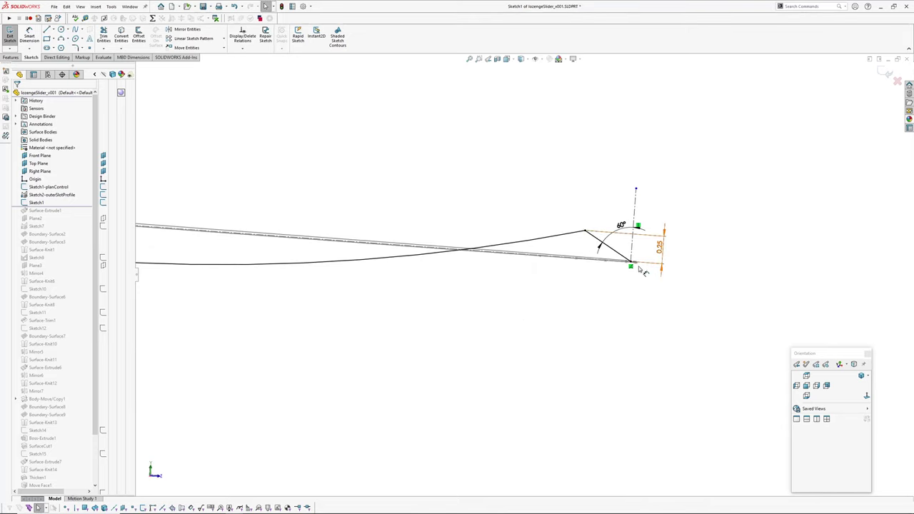
mouse_move(592, 244)
middle_mouse_down()
mouse_move(623, 279)
mouse_move(664, 255)
middle_mouse_up()
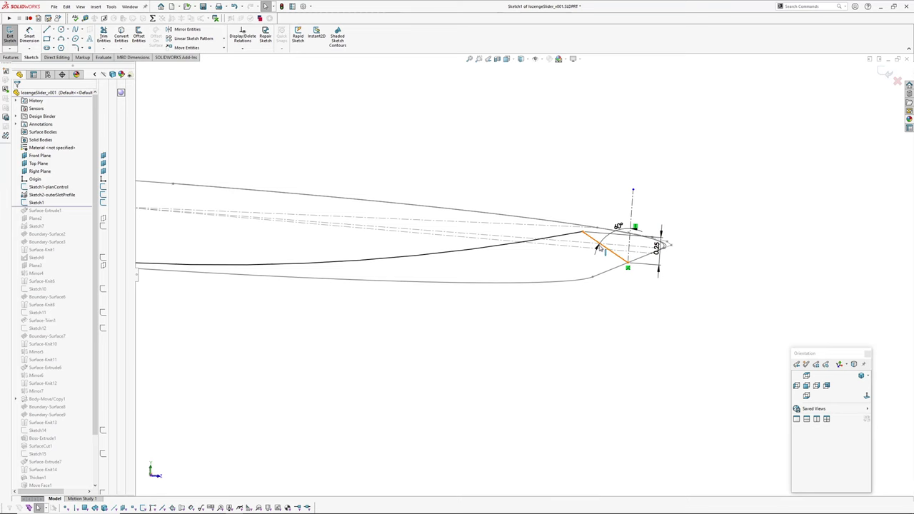
left_click(887, 74)
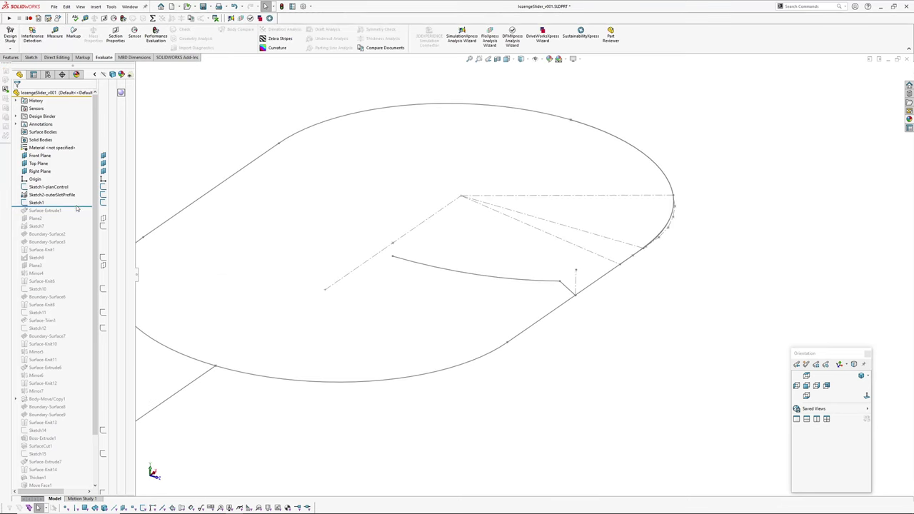
- Roll the feature history forward through Surface-Extrude1, Plane2 and Sketch7
left_click_drag(76, 208, 76, 215)
scroll(628, 278, "down", 5)
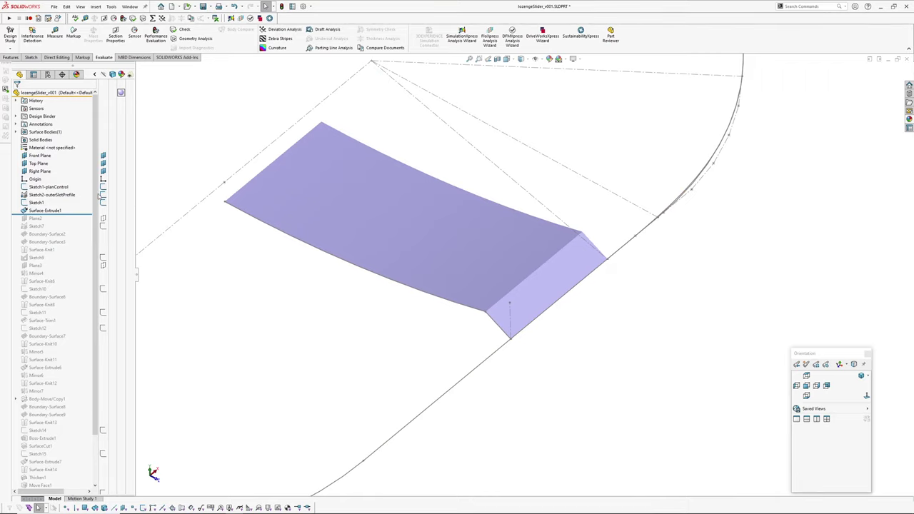
left_click_drag(85, 214, 83, 229)
scroll(520, 421, "up", 2)
- Highlight Plane2 and examine how it and the Sketch7 curve relate to the upper edge of the extruded surface's angled face
left_click(30, 218)
scroll(560, 286, "down", 4)
mouse_move(561, 288)
middle_mouse_down()
mouse_move(606, 206)
mouse_move(592, 237)
middle_mouse_up()
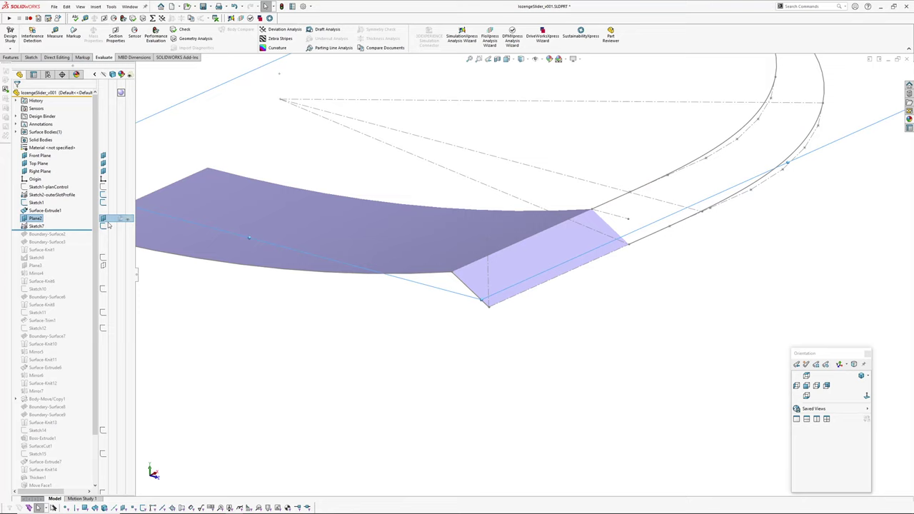
left_click(592, 212)
mouse_move(592, 211)
middle_mouse_down()
mouse_move(613, 264)
mouse_move(579, 354)
middle_mouse_up()
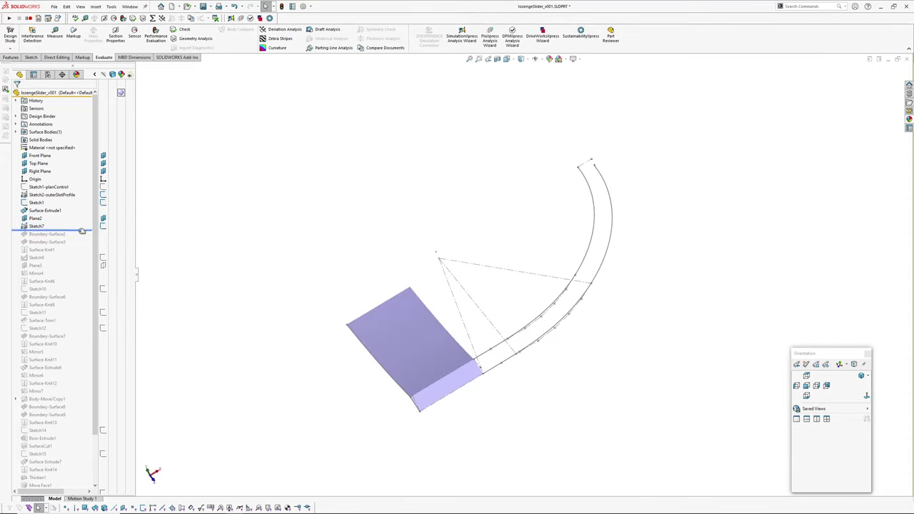
- Roll the history forward past Boundary-Surface2 and highlight the inner and outer style splines that bound it
left_click_drag(82, 230, 82, 237)
mouse_move(559, 331)
middle_mouse_down("ctrl")
mouse_move(542, 294)
mouse_move(522, 351)
mouse_move(542, 353)
middle_mouse_up("ctrl")
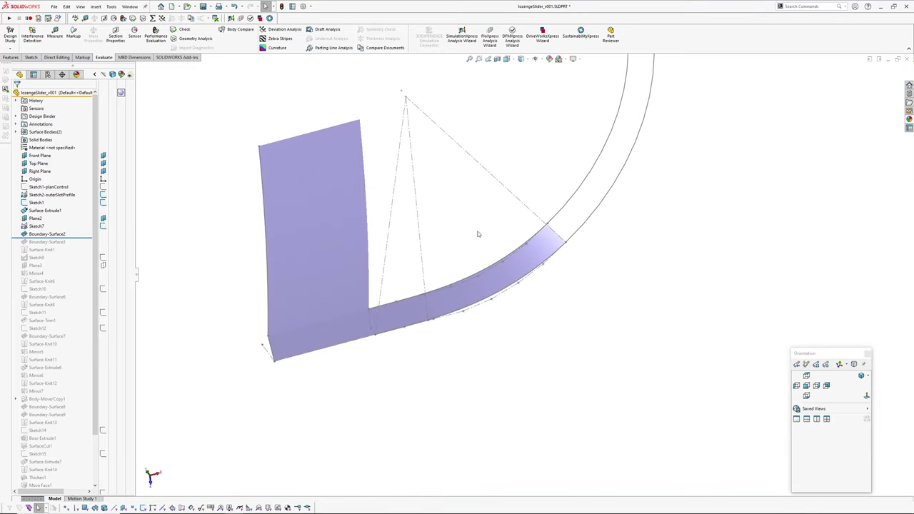
middle_click_drag(478, 234, 477, 264, "ctrl")
left_click(472, 312)
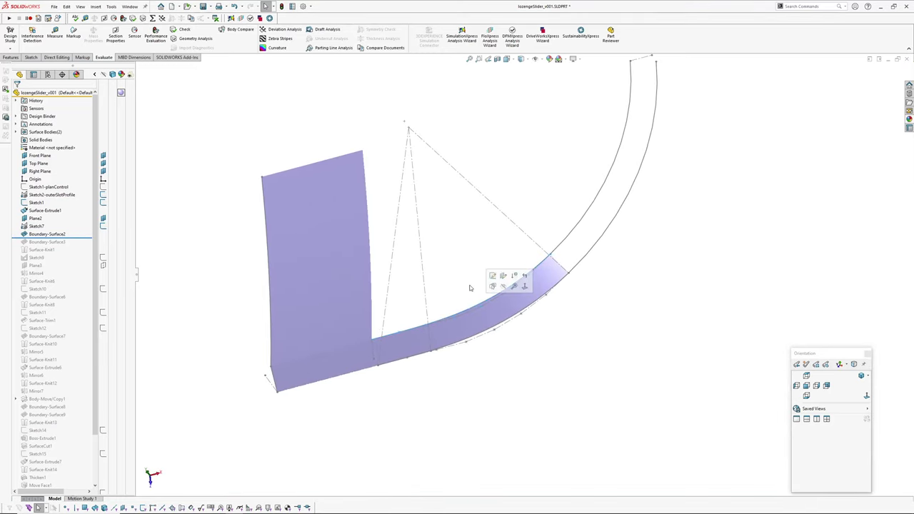
left_click(563, 245, "ctrl")
left_click(490, 329)
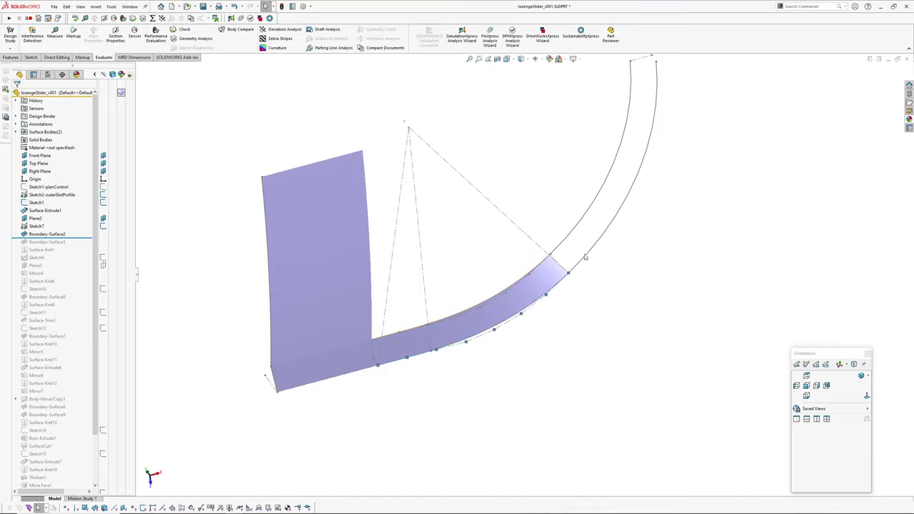
- Highlight the outer end arc, roll the history forward past Boundary-Surface3 and inspect the new surface
left_click(587, 256)
left_click_drag(80, 238, 80, 247)
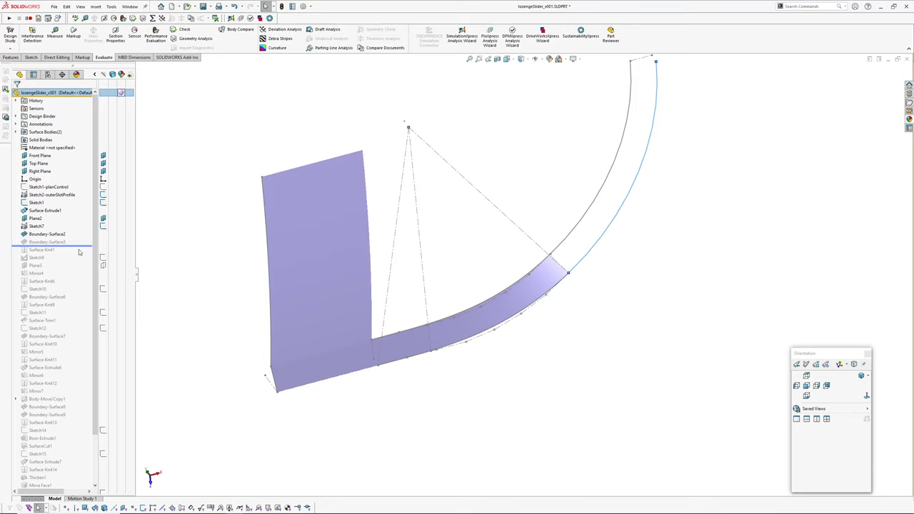
left_click(506, 300)
left_click(579, 239)
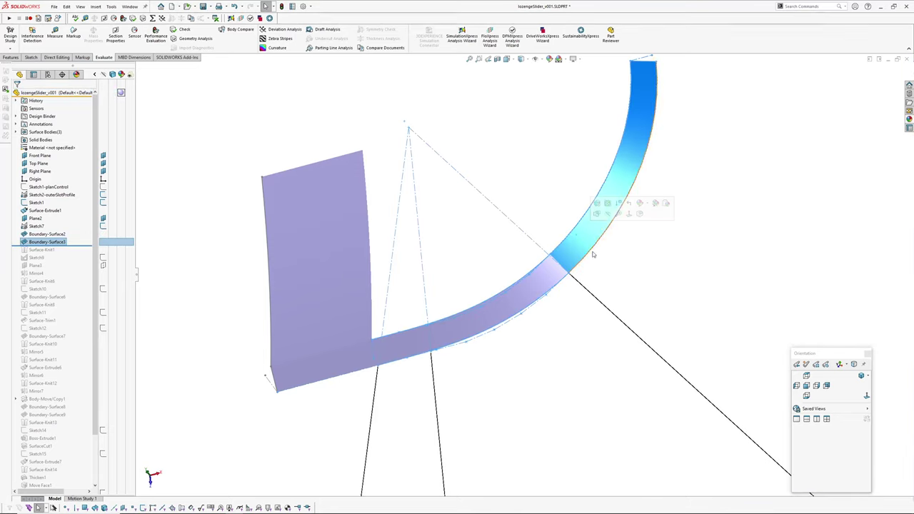
left_click(397, 377)
middle_click_drag(624, 203, 632, 269)
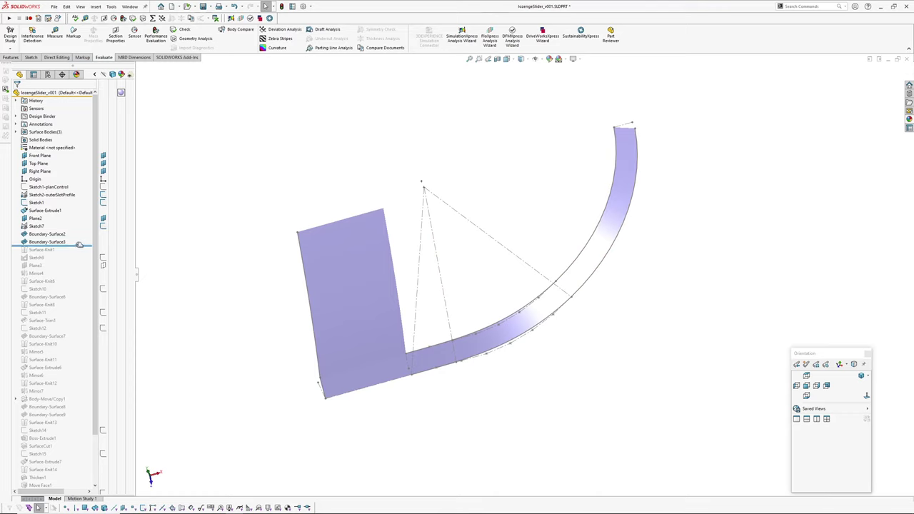
- Roll the history forward past Surface-Knit1 and Sketch9, and open Sketch9 for editing
left_click_drag(80, 245, 80, 251)
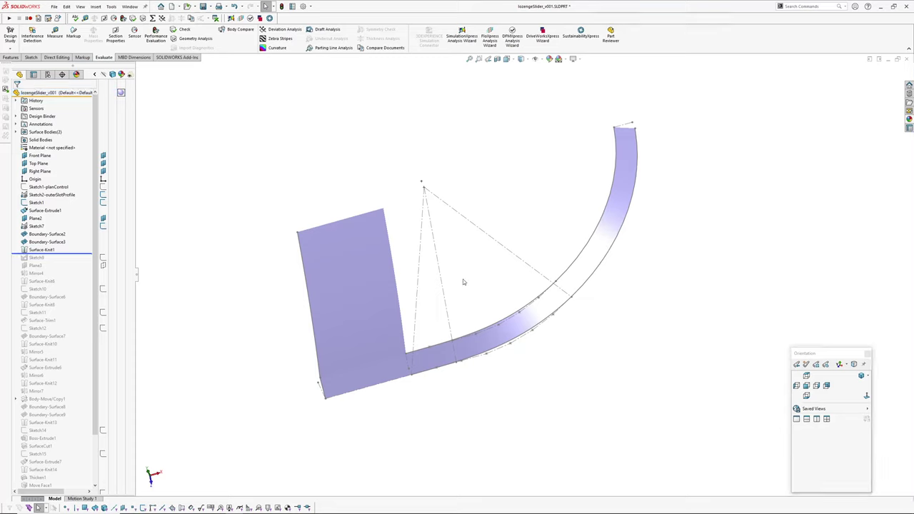
middle_click_drag(507, 333, 549, 351)
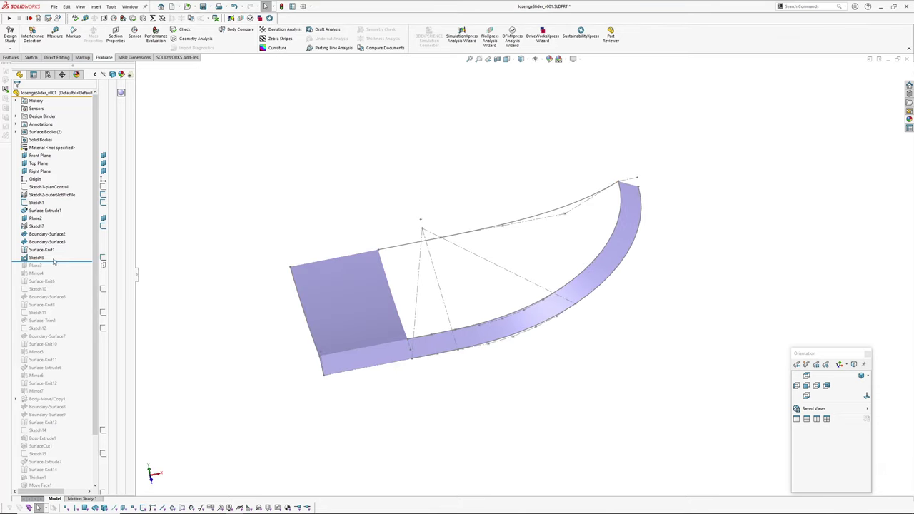
left_click(37, 257)
left_click(41, 235)
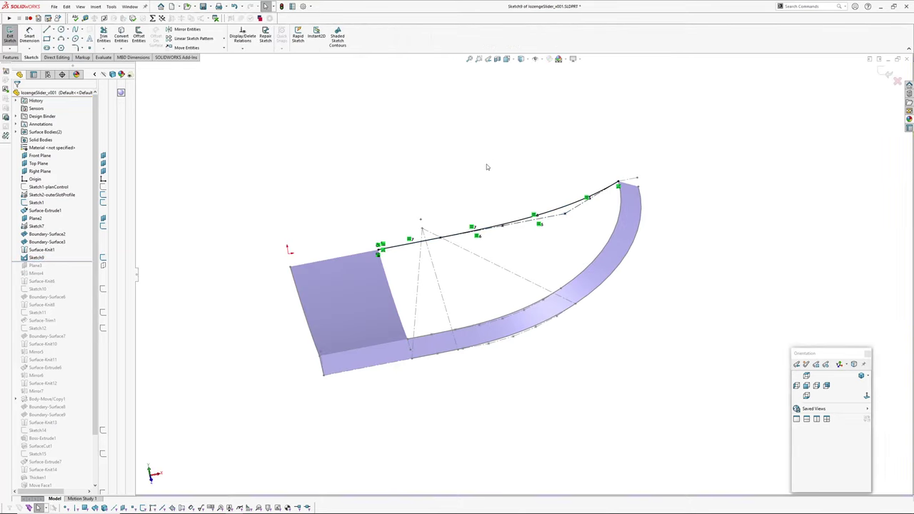
- Examine the Sketch9 style spline's properties, control points and relations between the extruded surface's edge and the end of the boundary surface
scroll(531, 189, "down", 2)
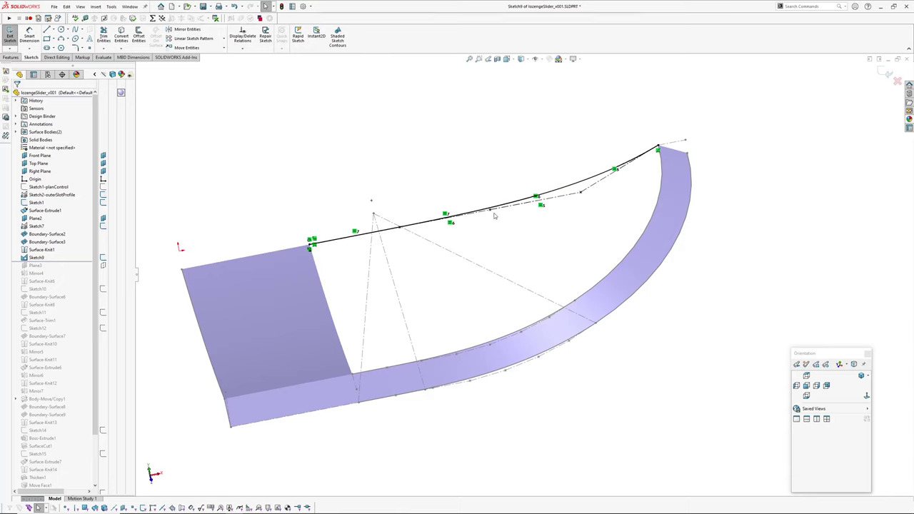
left_click(548, 193)
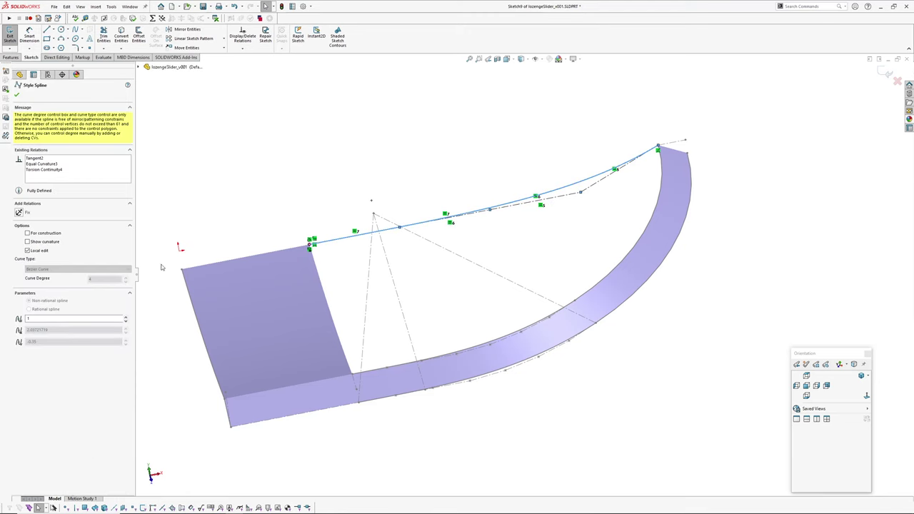
left_click(402, 153)
scroll(357, 247, "down", 3)
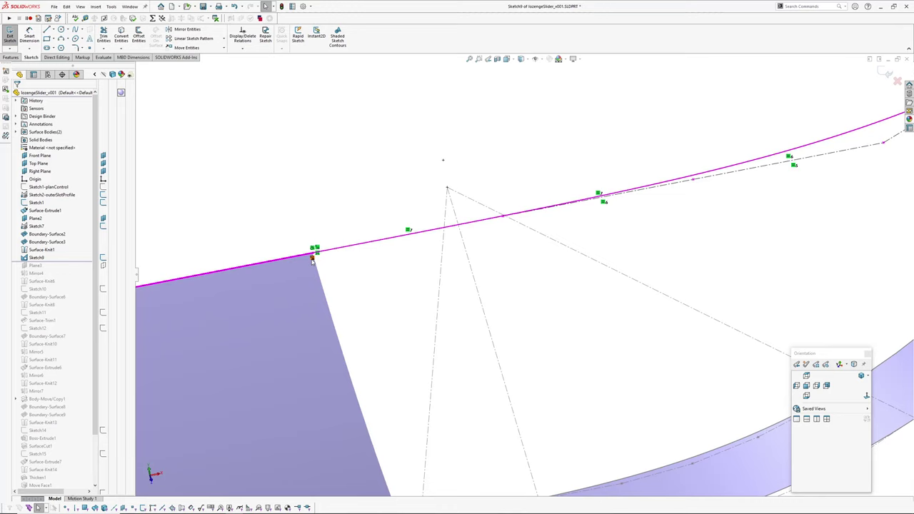
scroll(316, 261, "up", 4)
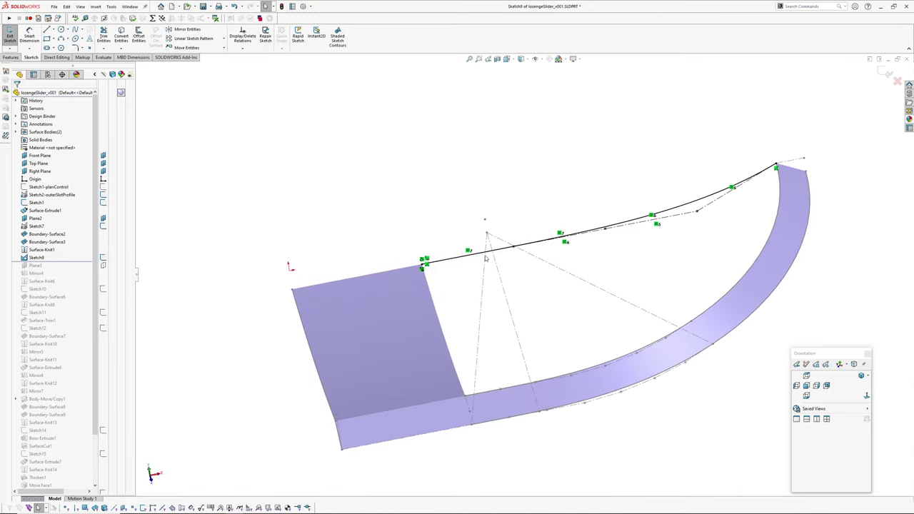
middle_click_drag(680, 222, 689, 176)
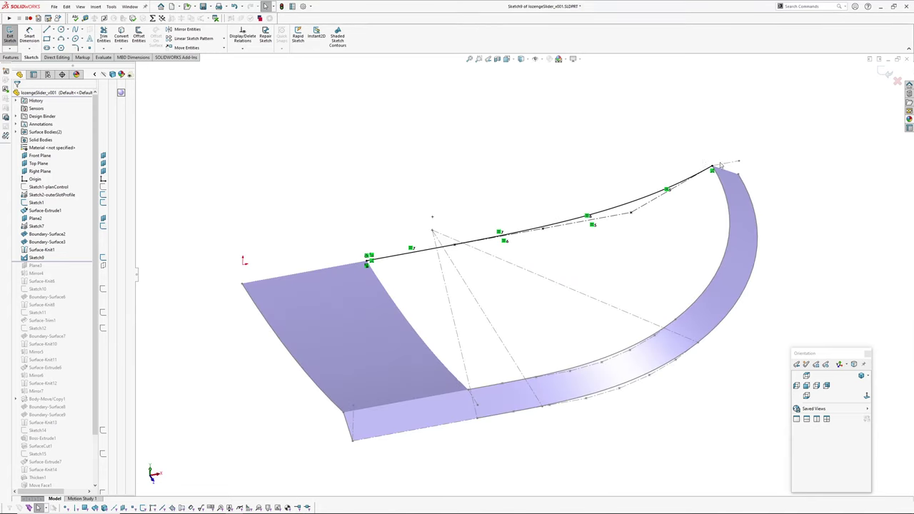
key("ctrl+shift+z")
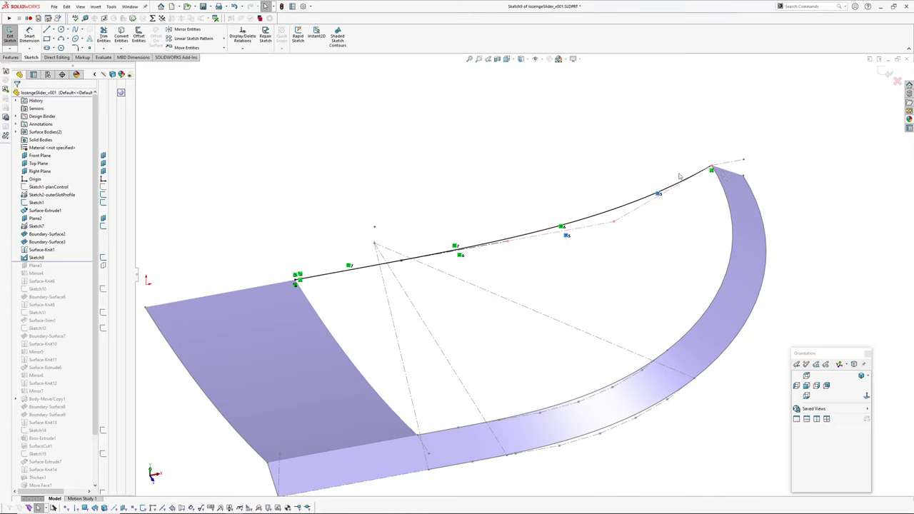
- Close Sketch9, roll the history forward past Plane3 and inspect the plane's position across the part
left_click(885, 74)
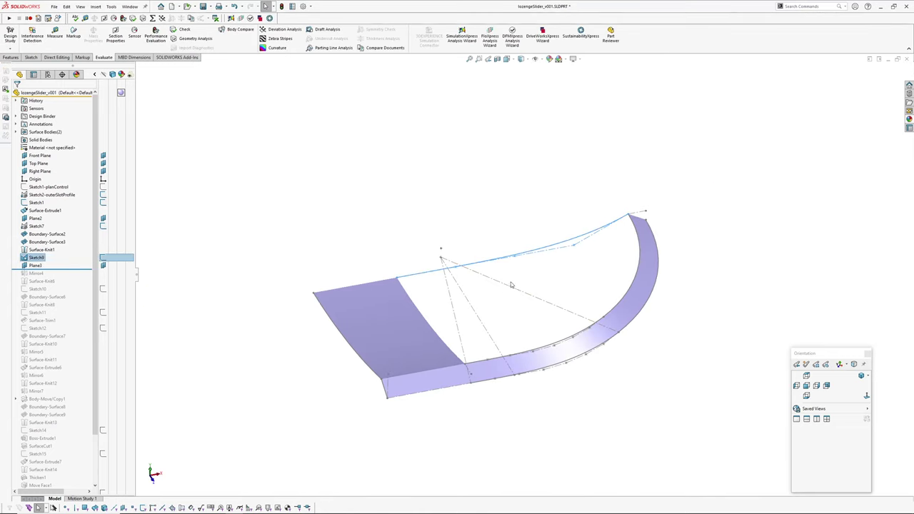
left_click(39, 265)
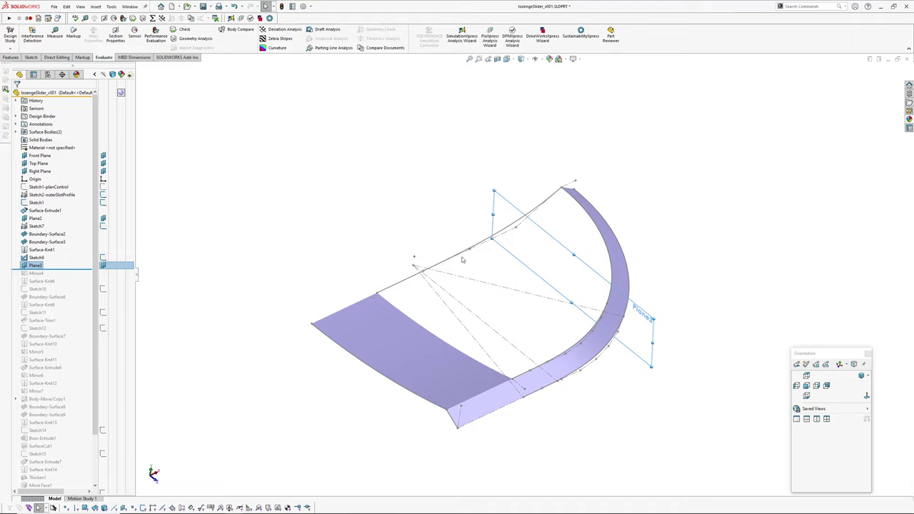
middle_click_drag(543, 243, 602, 251)
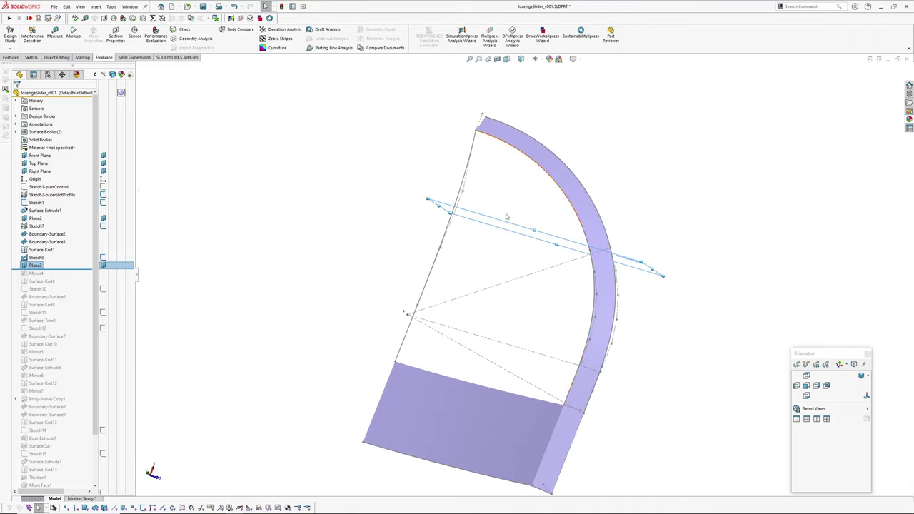
middle_click_drag(271, 272, 450, 244)
left_click(294, 248)
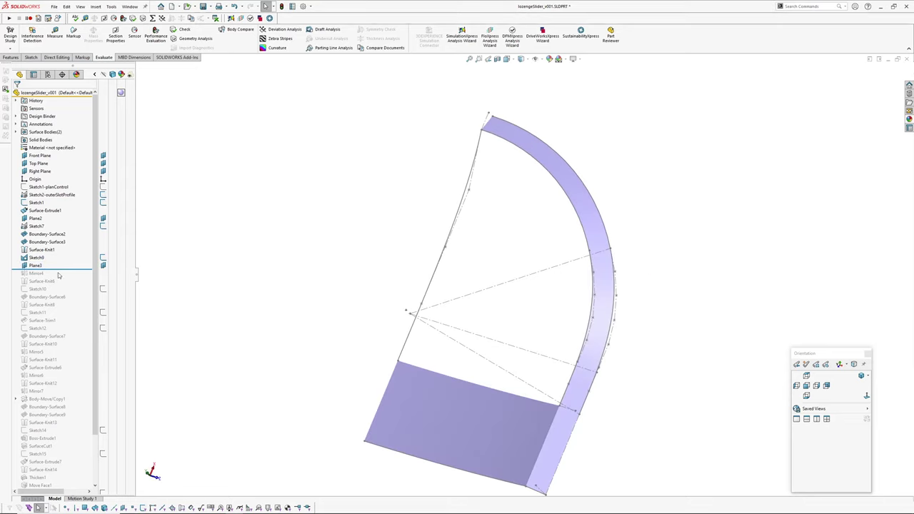
- Roll the history forward past Mirror4, Surface-Knit6 and Sketch10, and open Sketch10 for editing
left_click_drag(59, 270, 58, 285)
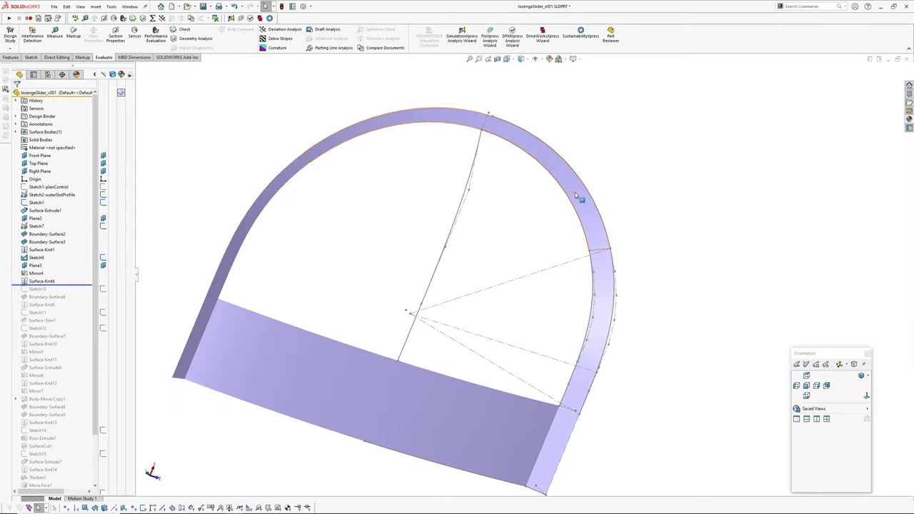
middle_click_drag(336, 250, 336, 250)
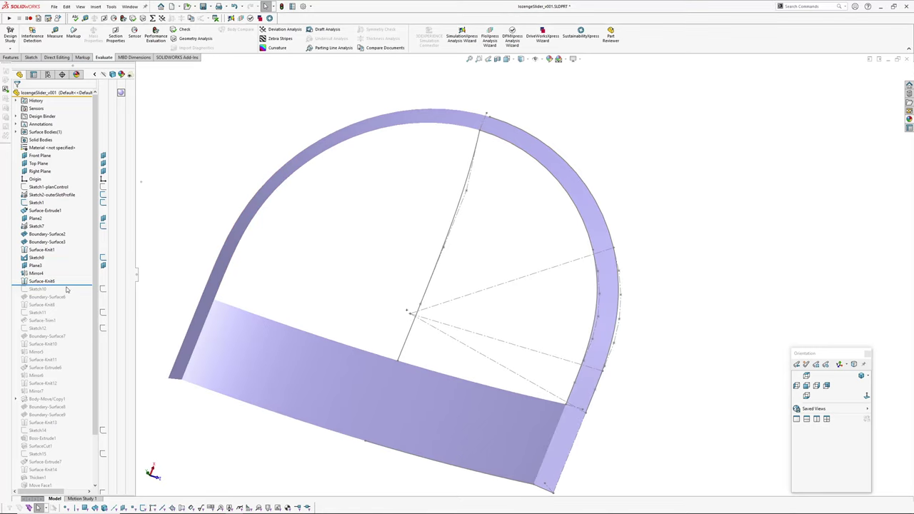
left_click_drag(66, 286, 66, 292)
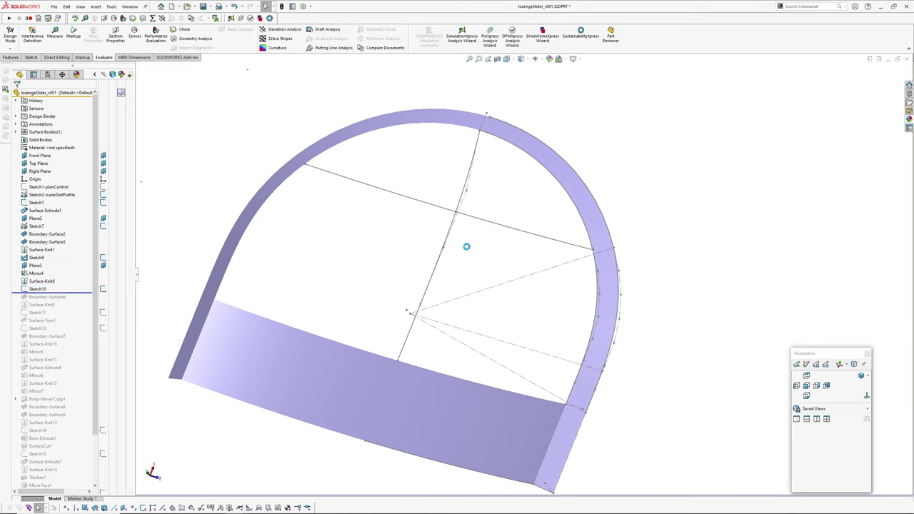
left_click(478, 229)
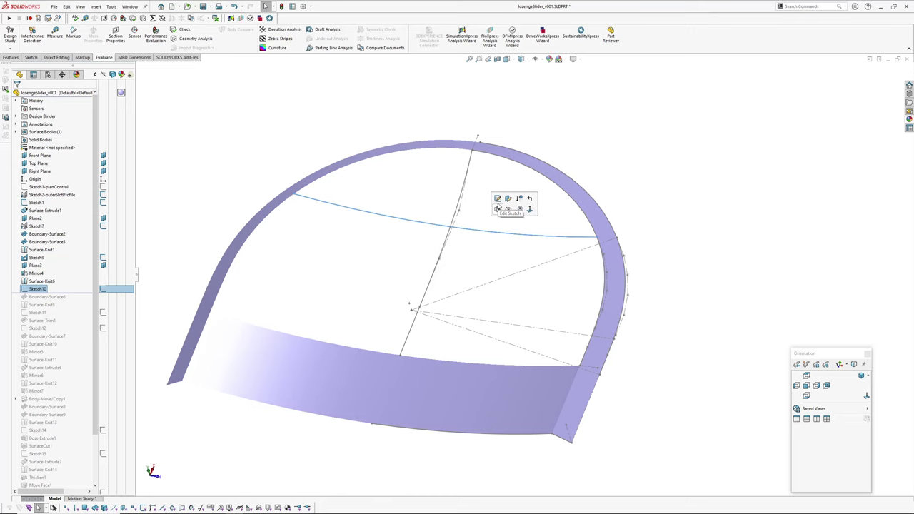
left_click(497, 206)
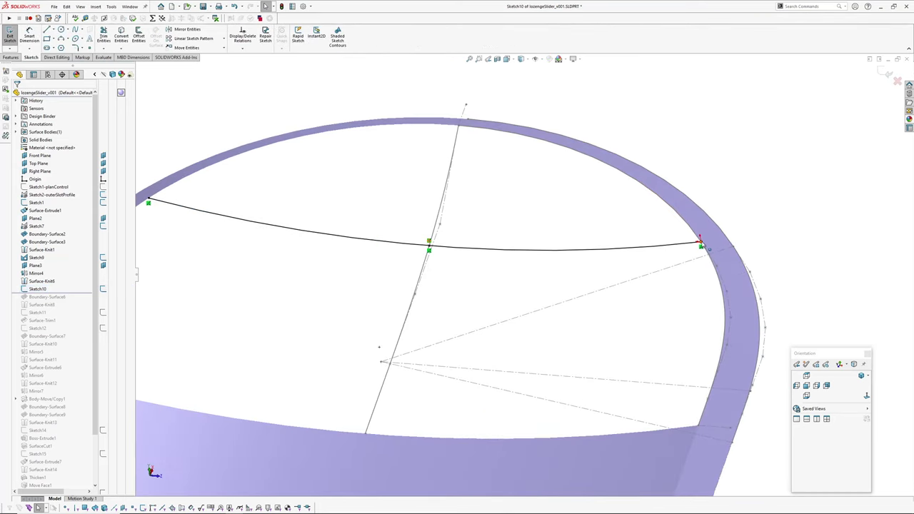
- Examine Sketch10's curve between the two inner edges, highlight the Sketch9 spline it crosses, and close the sketch
scroll(700, 241, "up", 3)
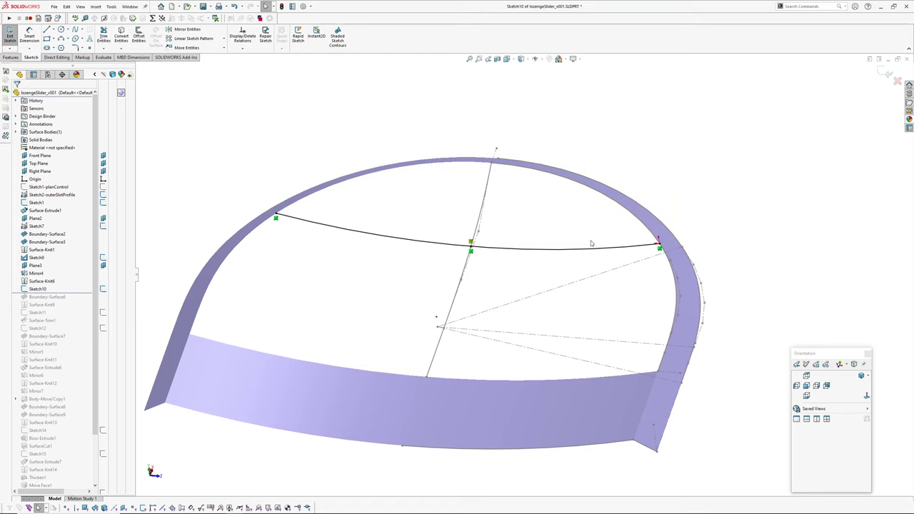
scroll(433, 253, "down", 5)
middle_click_drag(433, 253, 499, 279)
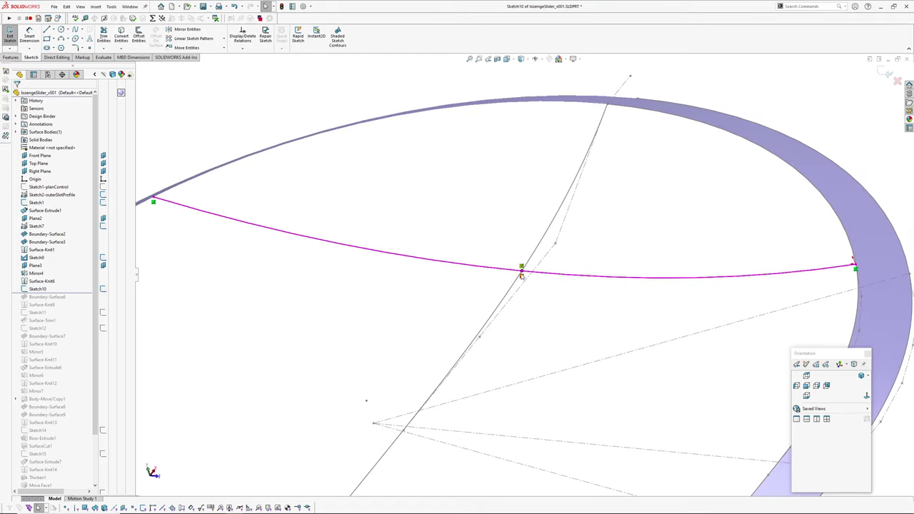
left_click(522, 269)
scroll(528, 282, "up", 3)
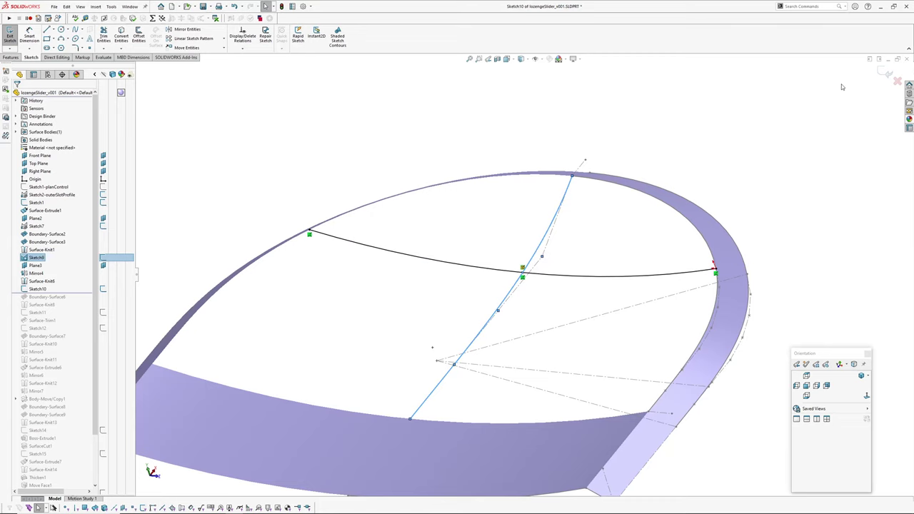
left_click(886, 74)
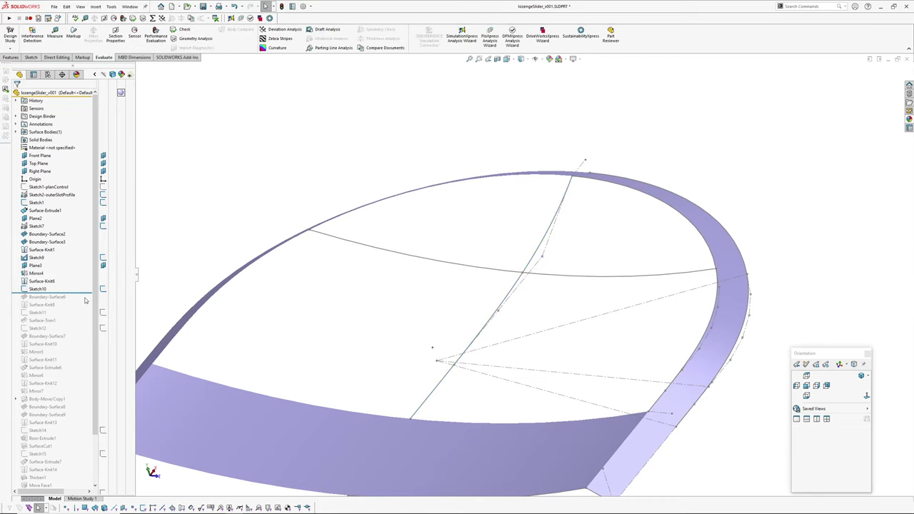
- Roll the history forward past Boundary-Surface6 and open that feature's definition
left_click_drag(82, 293, 83, 300)
scroll(464, 304, "up", 3)
middle_click_drag(455, 304, 421, 320)
left_click(431, 314)
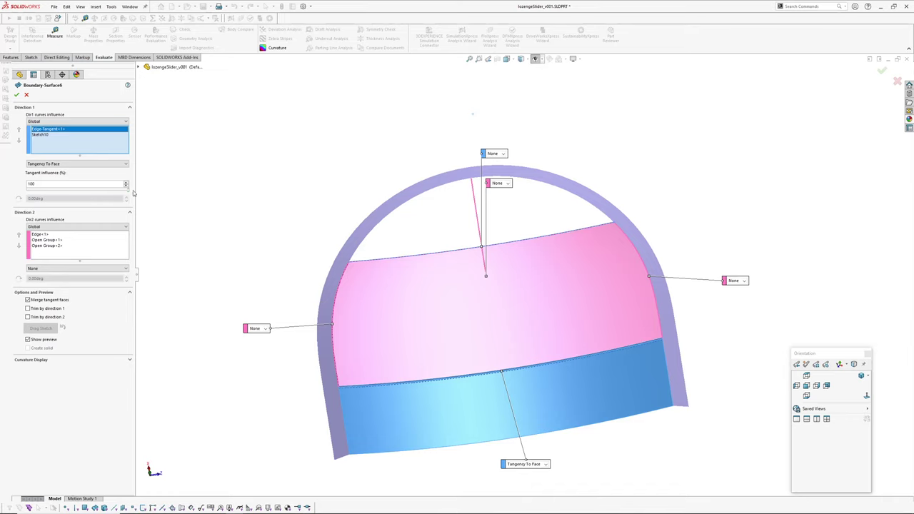
- Review Boundary-Surface6's Direction 2 curves by highlighting Edge<1> and Open Group<2> in its definition
middle_click_drag(516, 314, 521, 282)
left_click(41, 235)
right_click(41, 237)
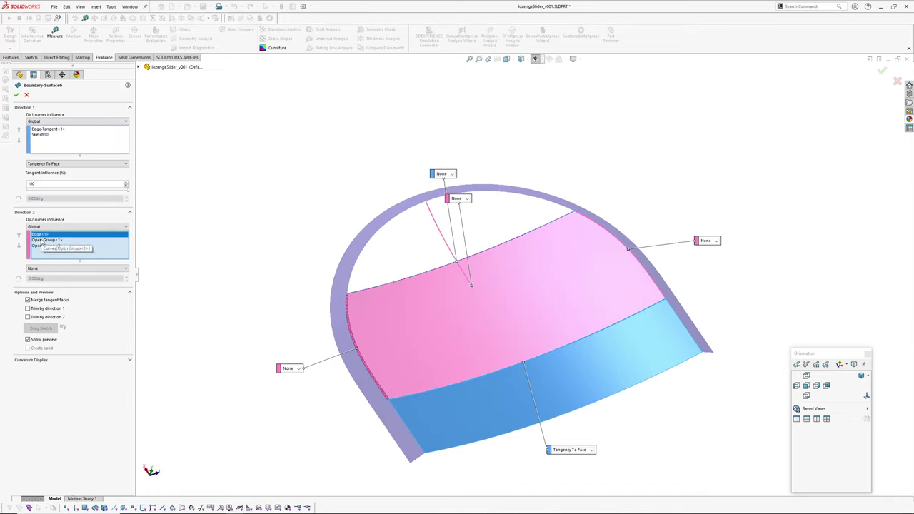
left_click(44, 247)
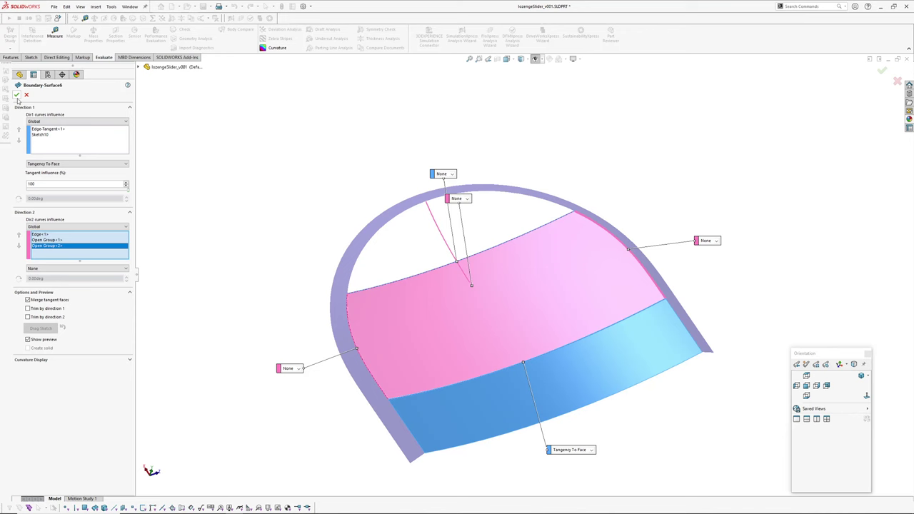
- Check the surfaces with the curvature display and zebra stripes, restoring the shaded view after the analysis
key("c")
middle_click_drag(457, 314, 446, 289)
key("c")
key("z")
key("Return")
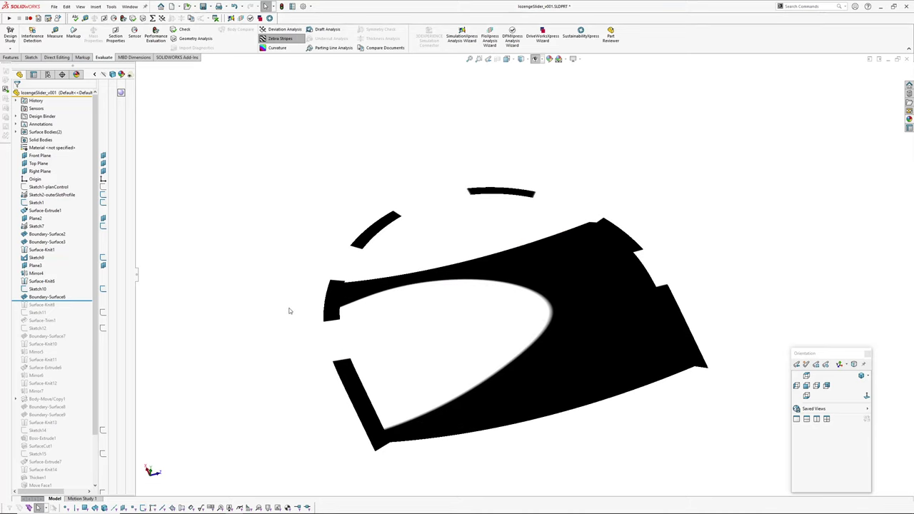
key("z")
- Roll the history forward past Surface-Knit8 and run a deviation analysis on the seam edge between the two large faces
left_click_drag(67, 305, 68, 310)
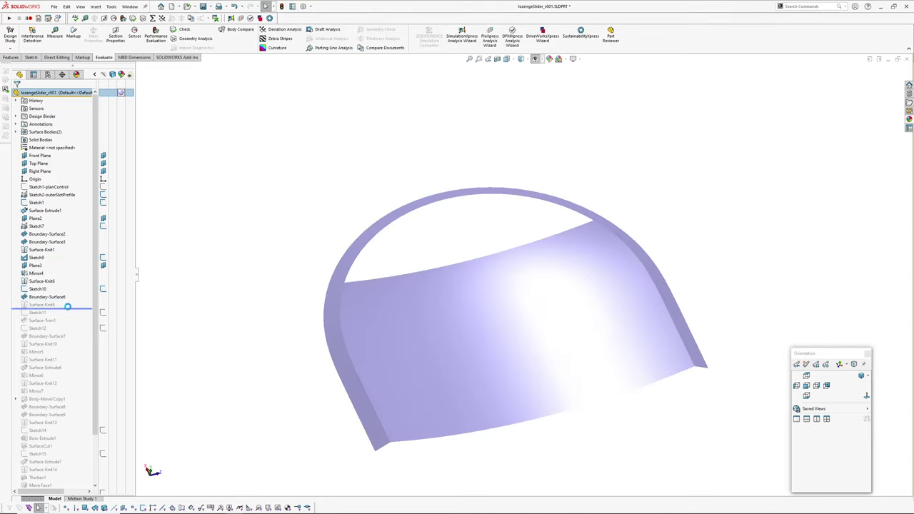
left_click(484, 373)
key("d")
left_click(74, 148)
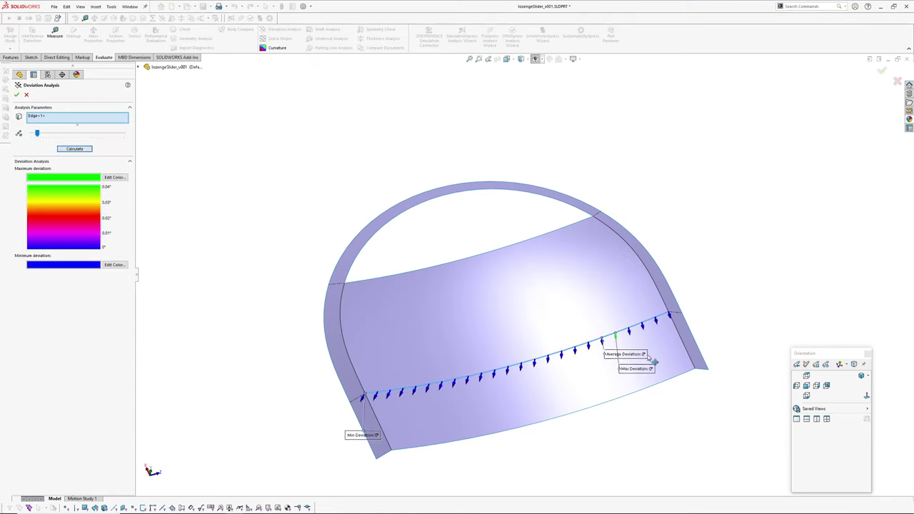
left_click(898, 81)
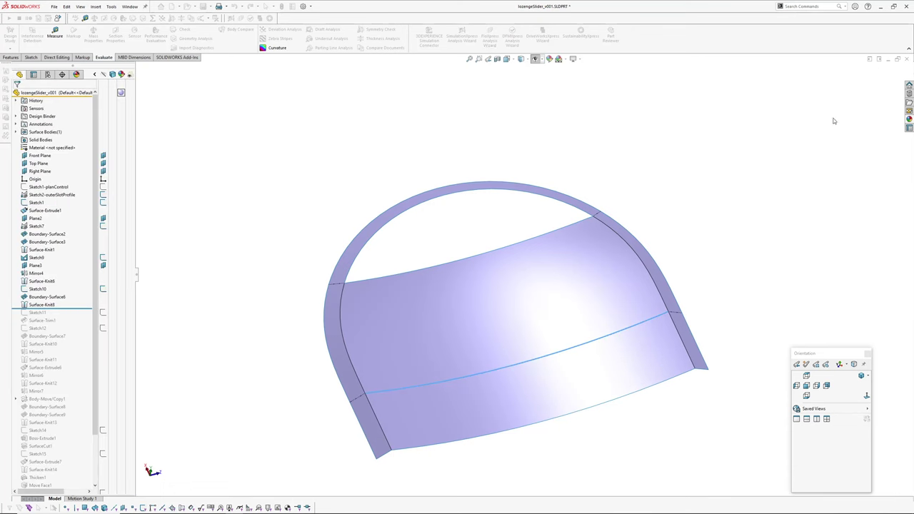
- Roll the history forward past Sketch11 and Surface-Trim1, and inspect the trimmed surface in plan
middle_click_drag(678, 229, 691, 200, "ctrl")
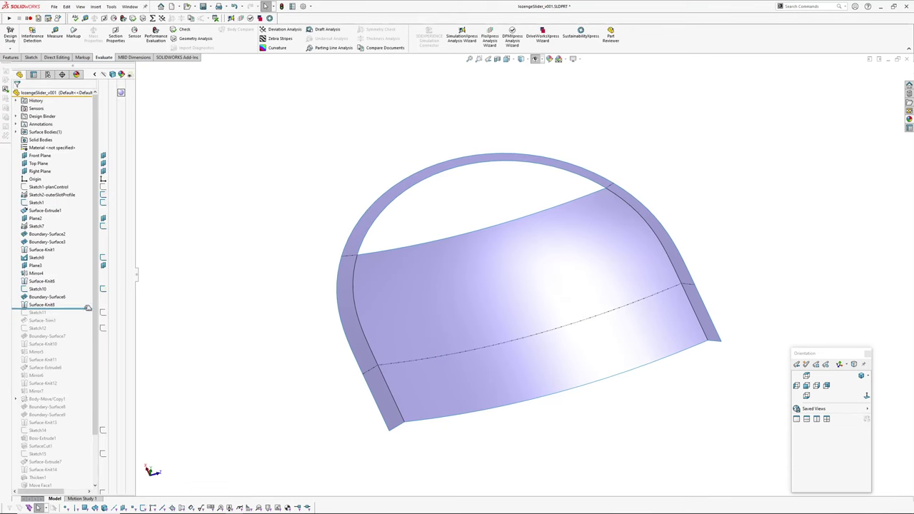
left_click_drag(70, 309, 71, 322)
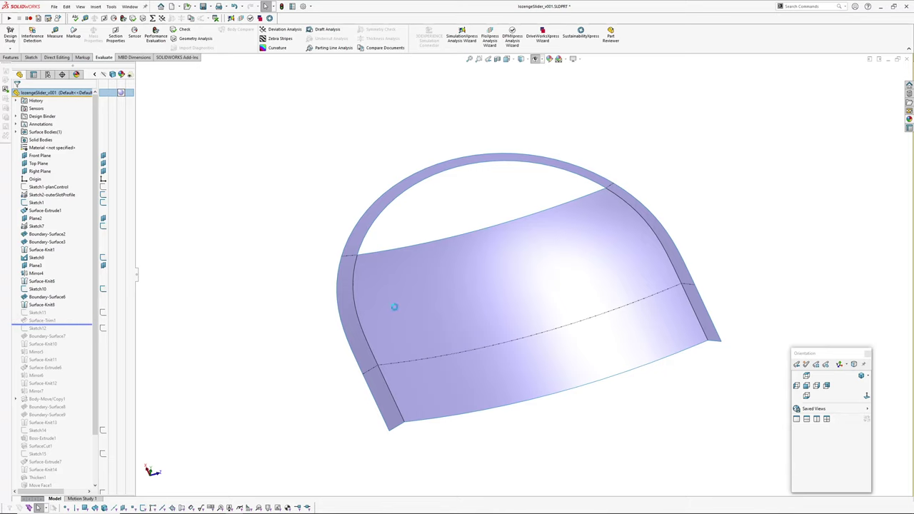
middle_click_drag(500, 252, 485, 344)
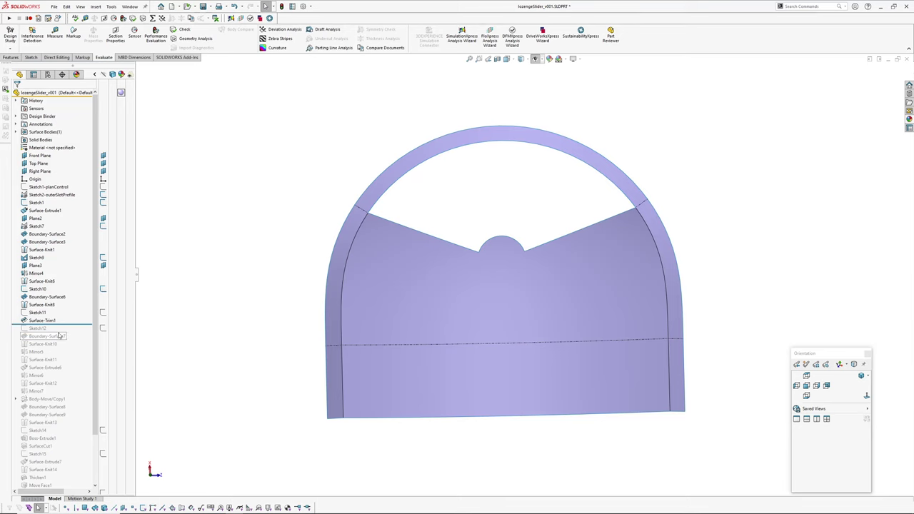
- Roll the history forward past Sketch12 and inspect the sketch curve around the rounded tip of the trimmed edge
left_click_drag(60, 325, 59, 333)
mouse_move(357, 243)
middle_mouse_down()
mouse_move(407, 210)
mouse_move(436, 218)
middle_mouse_up()
scroll(549, 262, "down", 4)
scroll(521, 269, "up", 2)
mouse_move(525, 272)
middle_mouse_down()
mouse_move(535, 265)
mouse_move(530, 222)
middle_mouse_up()
scroll(554, 265, "down", 2)
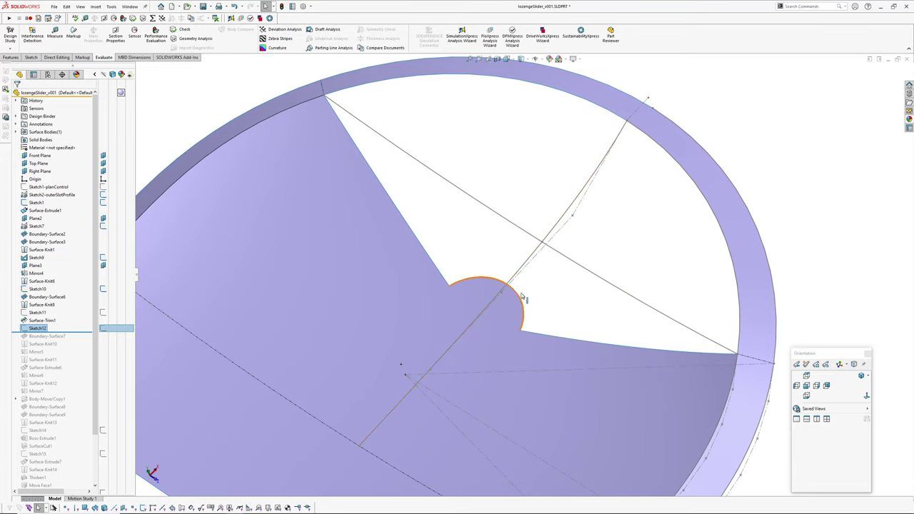
- Roll the history forward past Boundary-Surface7 and open that feature's definition
key("Down")
scroll(485, 294, "up", 1)
left_click(55, 336)
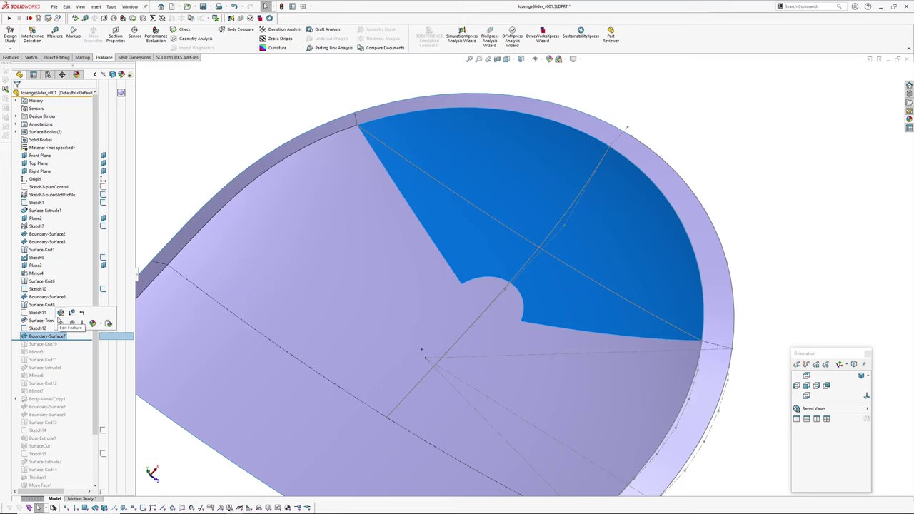
left_click(61, 314)
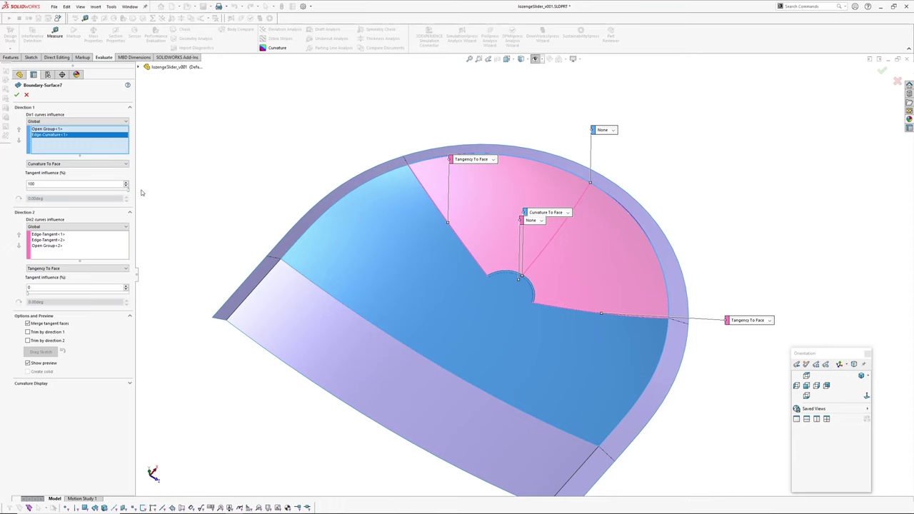
- Highlight Boundary-Surface7's two Edge-Tangent curves in Direction 2 and close its definition without changes
mouse_move(532, 303)
middle_mouse_down()
mouse_move(555, 289)
mouse_move(518, 300)
middle_mouse_up()
left_click(44, 236)
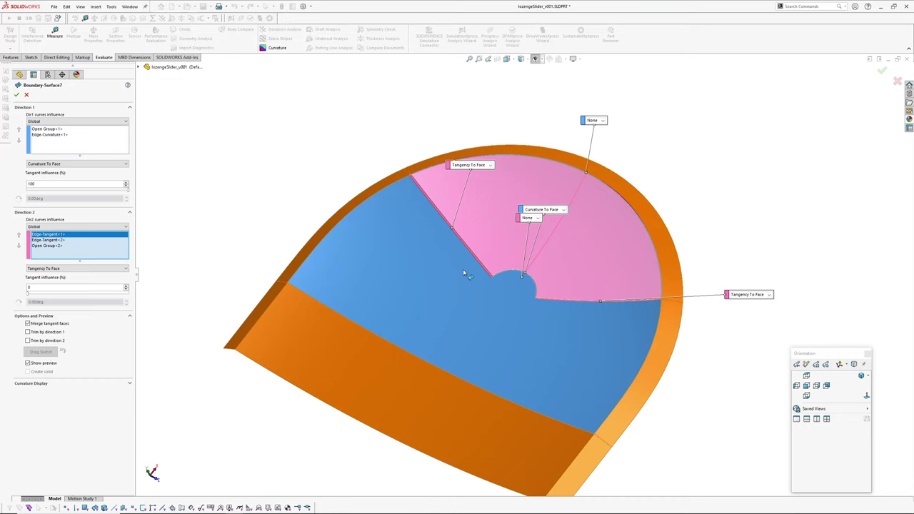
left_click(47, 240)
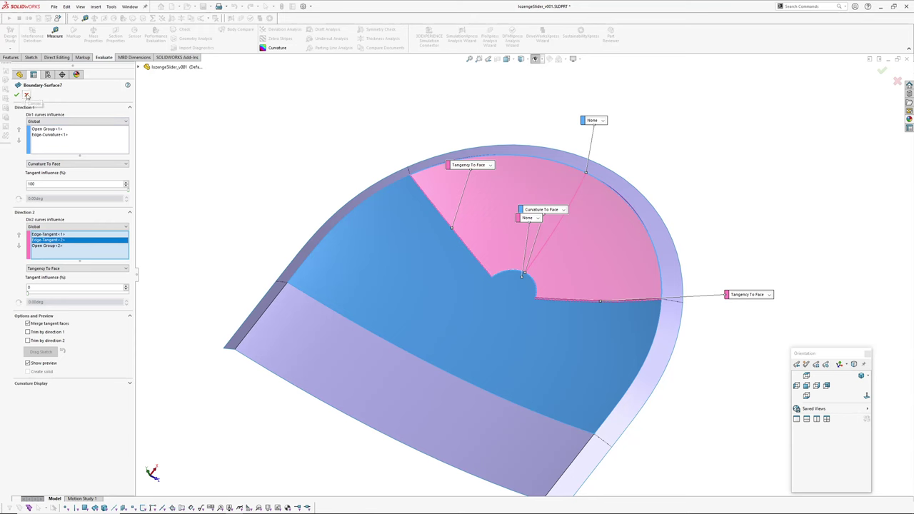
left_click(27, 96)
- Inspect the curvature display across Boundary-Surface7 and its neighbouring faces, and turn the display off
middle_click_drag(448, 263, 507, 262)
key("c")
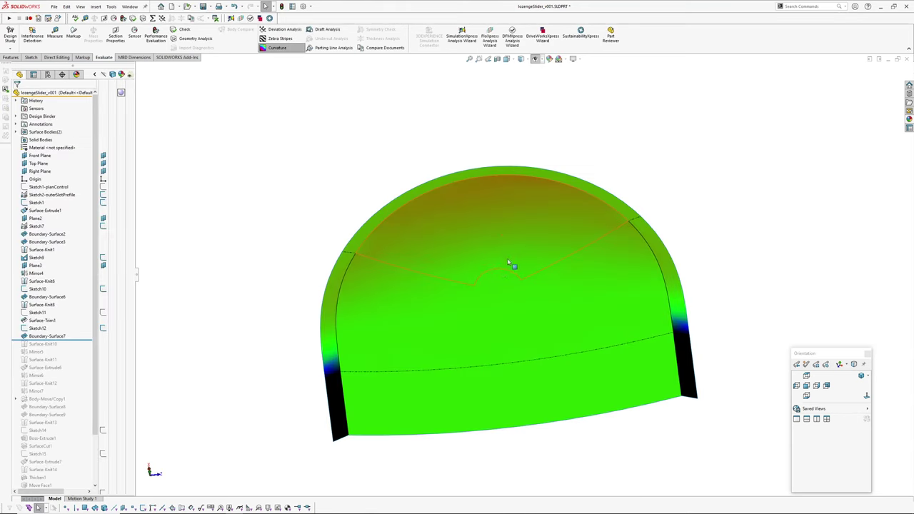
key("c")
- Examine the zebra stripe flow across the Boundary-Surface7 seams from several angles, and return to the shaded view
key("z")
middle_click_drag(690, 194, 516, 357)
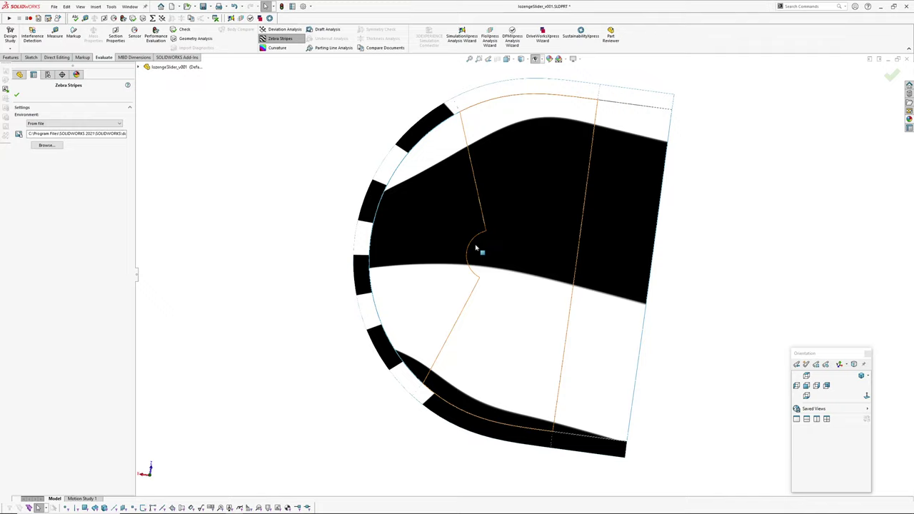
mouse_move(482, 236)
middle_mouse_down()
mouse_move(496, 147)
mouse_move(482, 190)
mouse_move(490, 201)
mouse_move(475, 228)
mouse_move(493, 230)
middle_mouse_up()
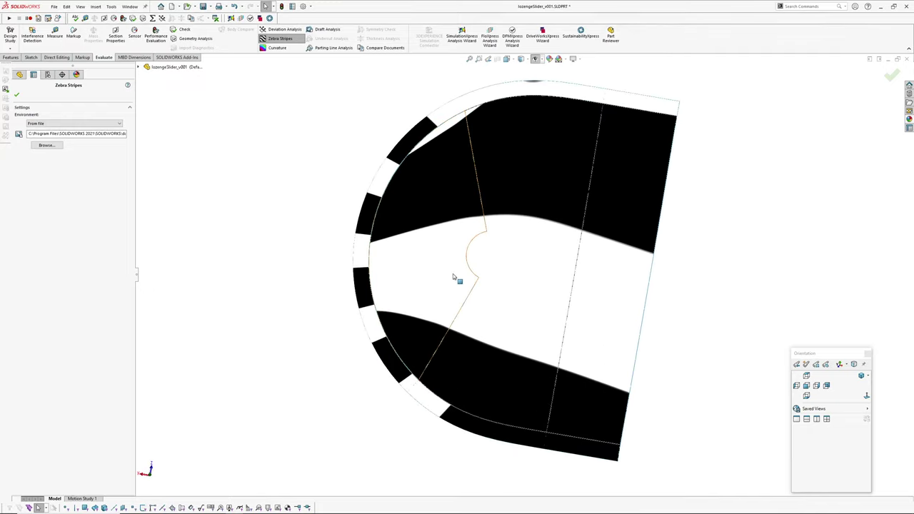
scroll(478, 174, "down", 2)
middle_click_drag(479, 174, 489, 135)
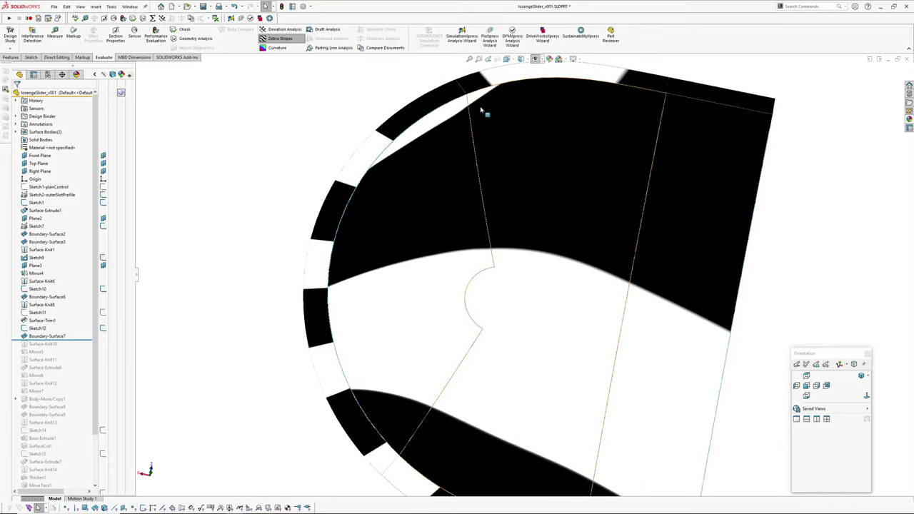
scroll(493, 166, "up", 3)
middle_click_drag(510, 205, 512, 266)
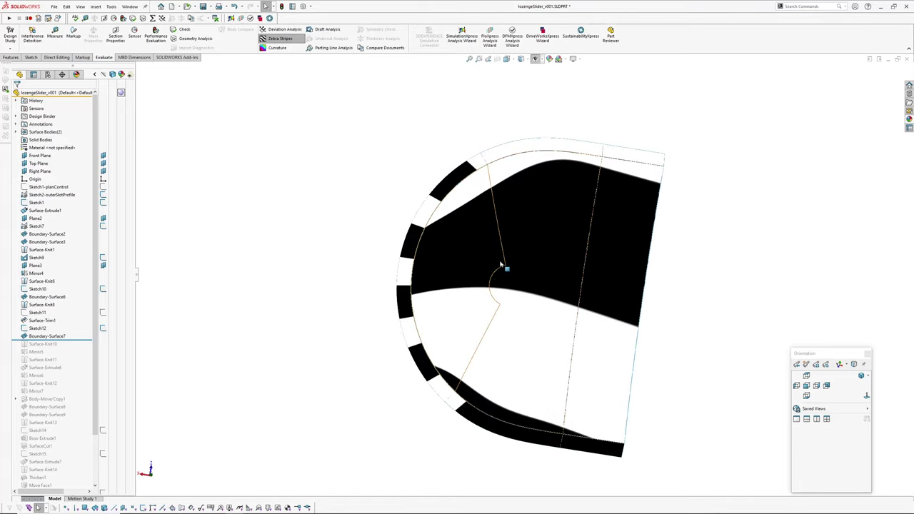
middle_click_drag(509, 289, 389, 214)
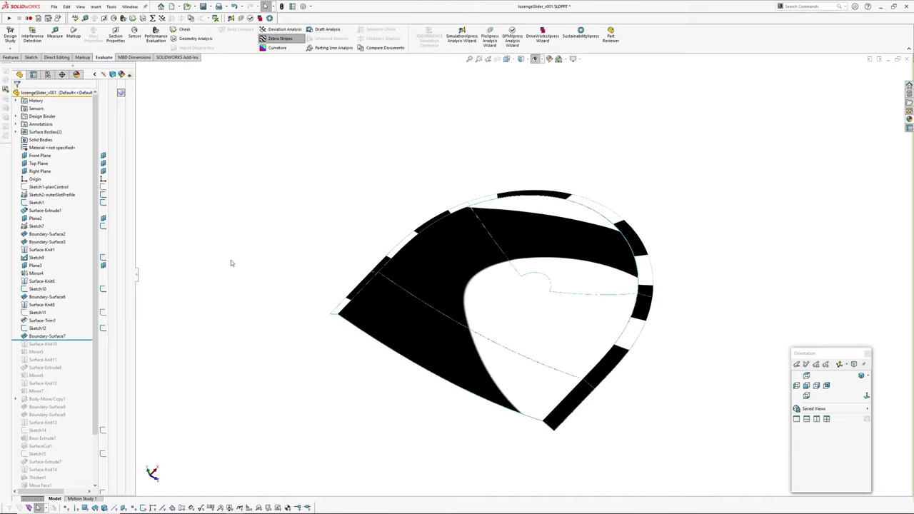
key("z")
mouse_move(468, 286)
middle_mouse_down()
mouse_move(524, 304)
mouse_move(492, 314)
middle_mouse_up()
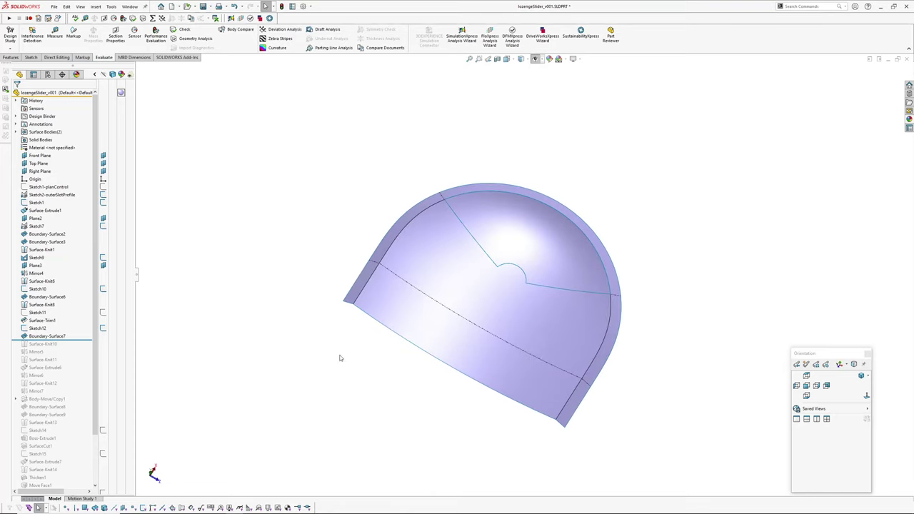
- Roll the history forward past Mirror5, then past Surface-Knit11, to bring in the mirrored half and its knit
left_click_drag(79, 354, 97, 354)
scroll(485, 298, "up", 2)
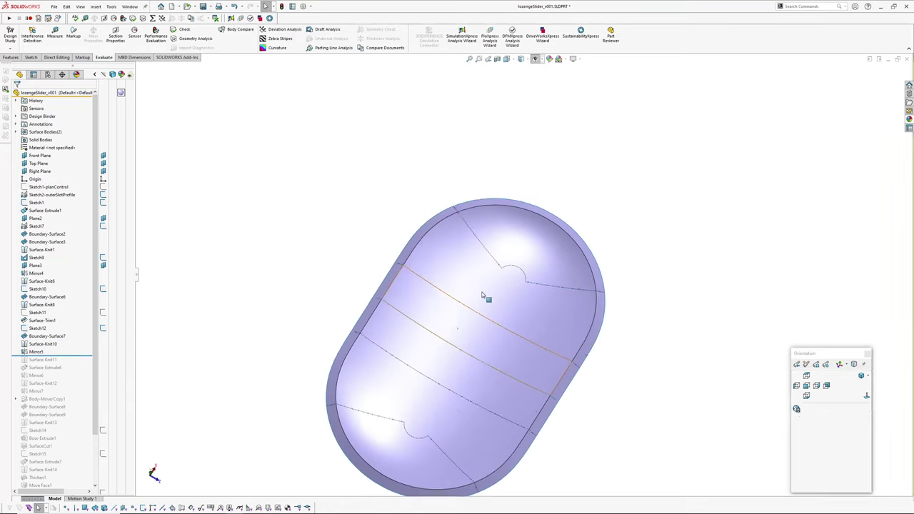
middle_click_drag(486, 298, 454, 278)
left_click_drag(77, 354, 53, 360)
- Open Surface-Knit11's definition to review its selections and options, close it, and inspect the knitted surface
left_click(47, 361)
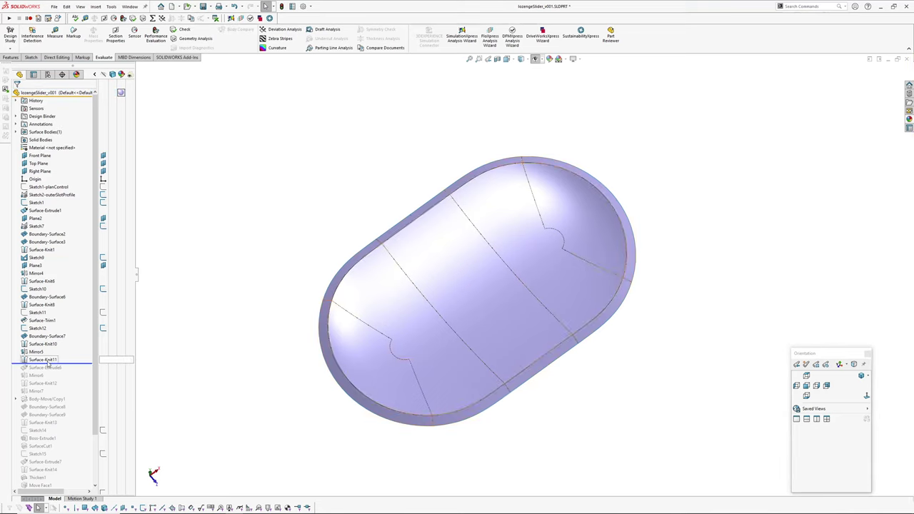
left_click(51, 338)
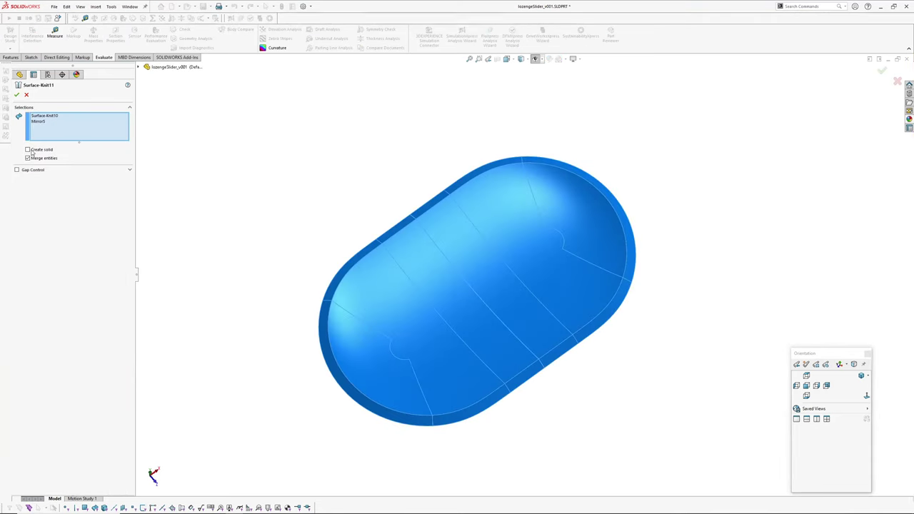
left_click(17, 95)
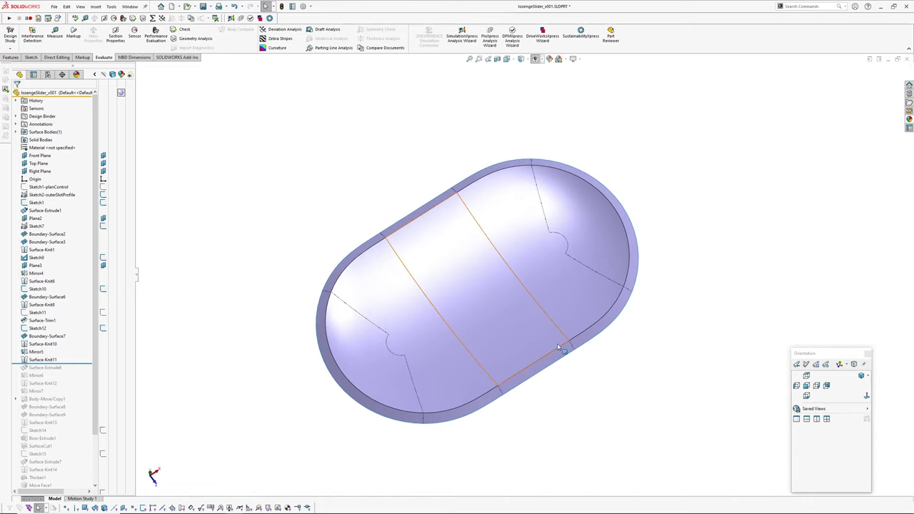
middle_click_drag(558, 347, 513, 300)
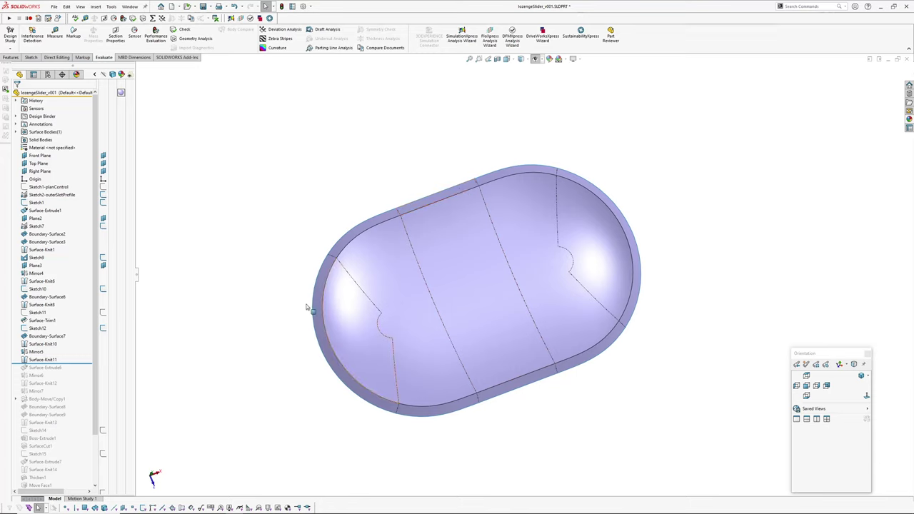
- Roll the history forward past Surface-Extrude6 and Mirror6, and highlight the mirrored side wall surface
left_click_drag(76, 363, 75, 369)
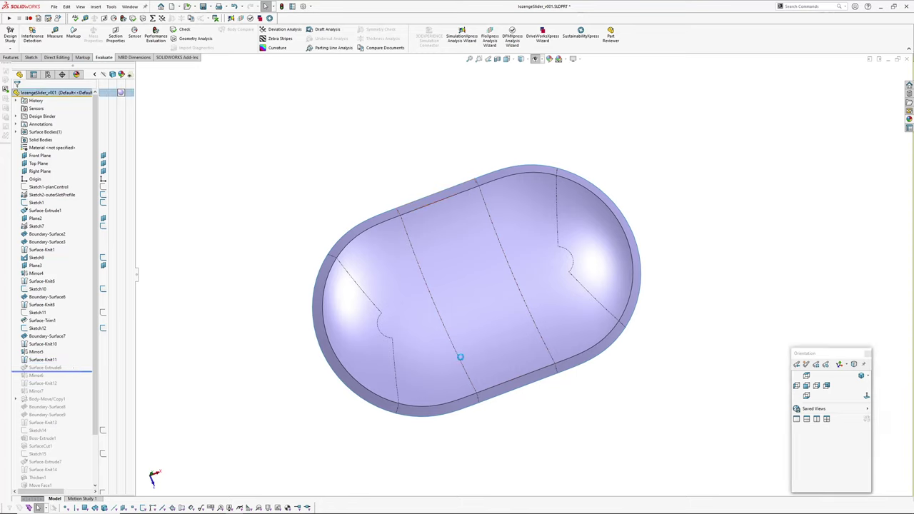
middle_click_drag(460, 357, 571, 350)
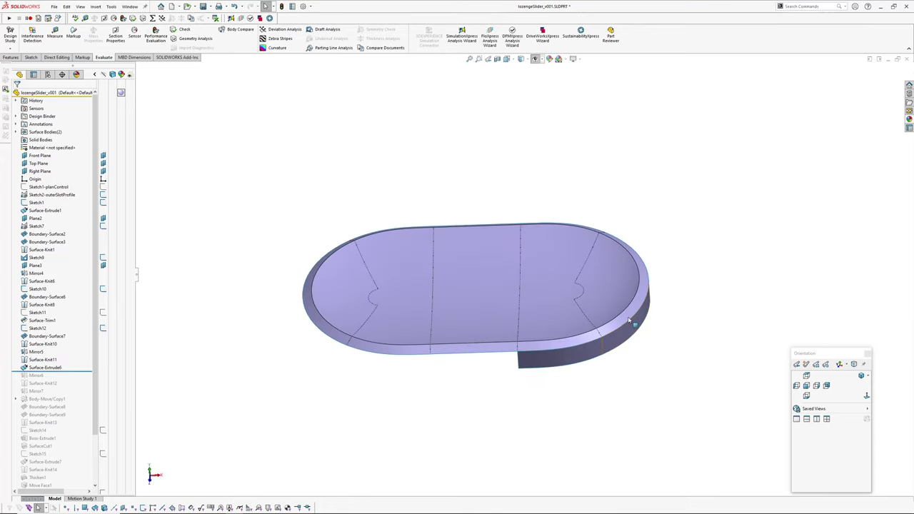
left_click_drag(69, 371, 70, 378)
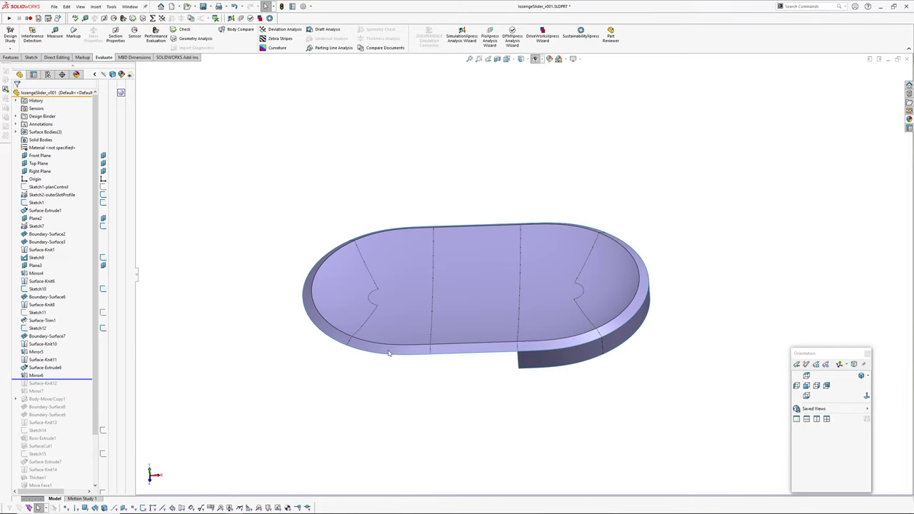
left_click(35, 375)
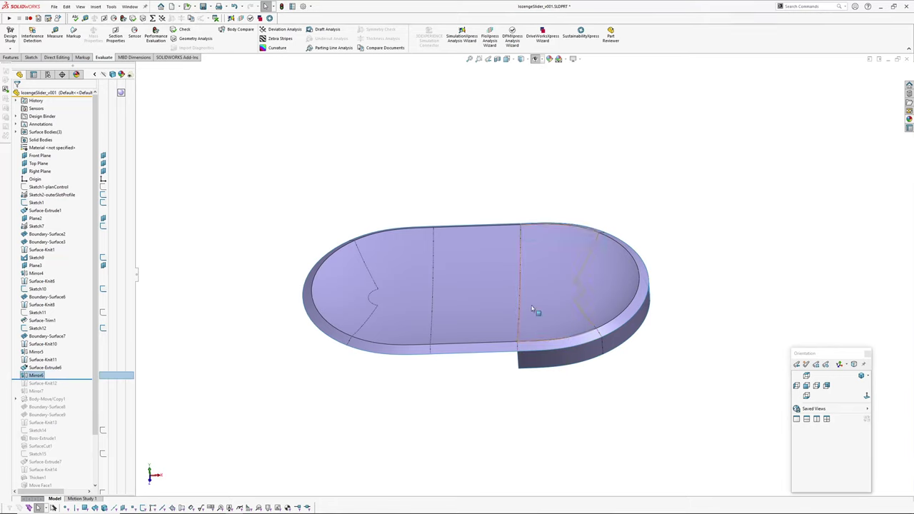
middle_click_drag(535, 310, 480, 323)
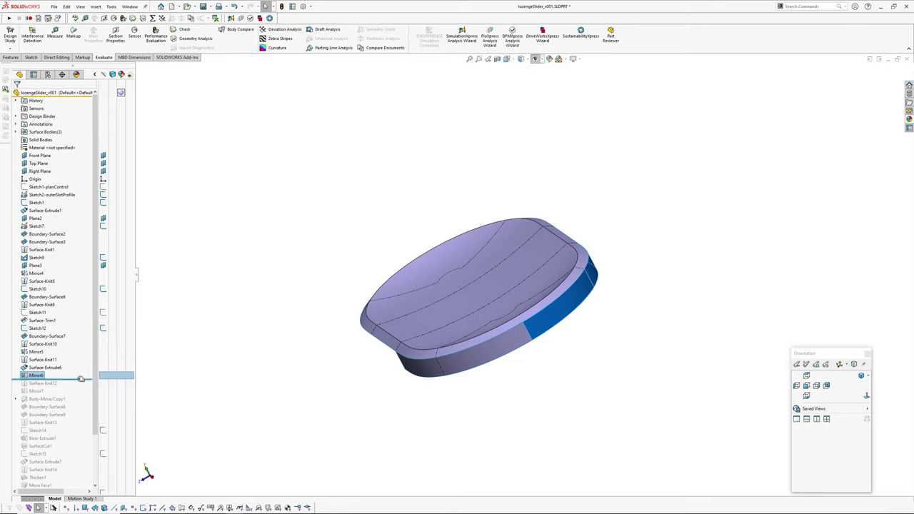
- Roll the history forward past Mirror7 and Body-Move/Copy1, and examine the offset half-ring wall from several angles
left_click_drag(80, 378, 80, 386)
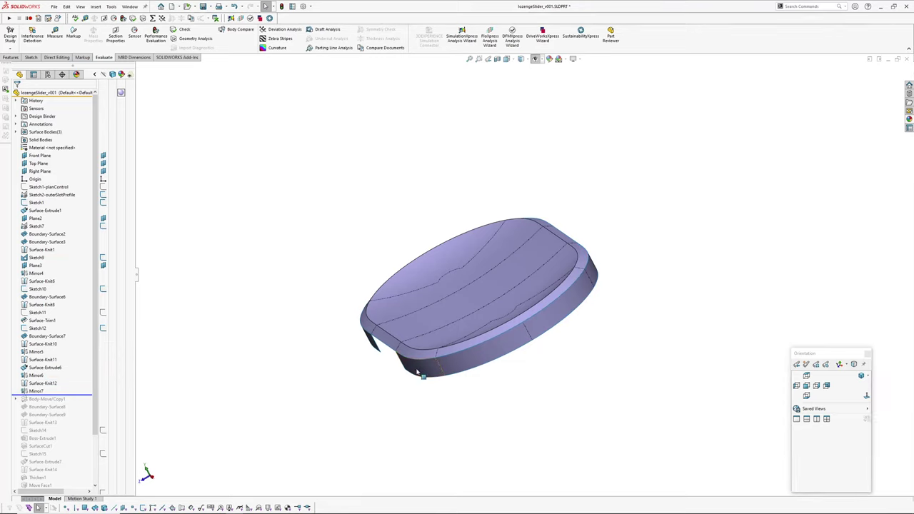
middle_click_drag(422, 370, 399, 345)
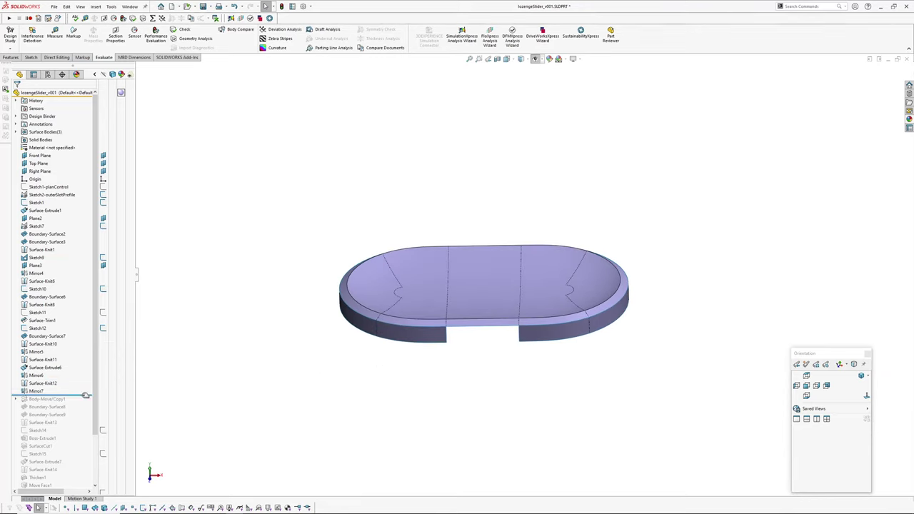
left_click_drag(85, 395, 84, 402)
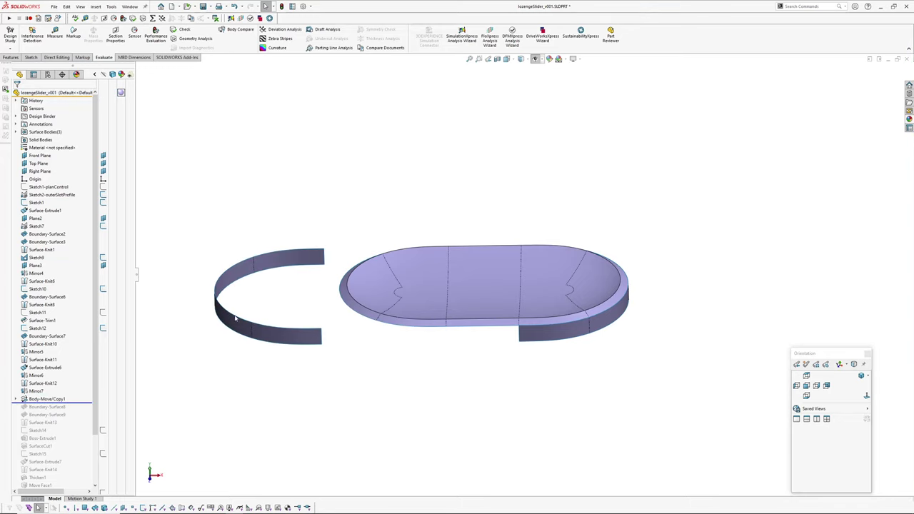
middle_click_drag(283, 316, 287, 352)
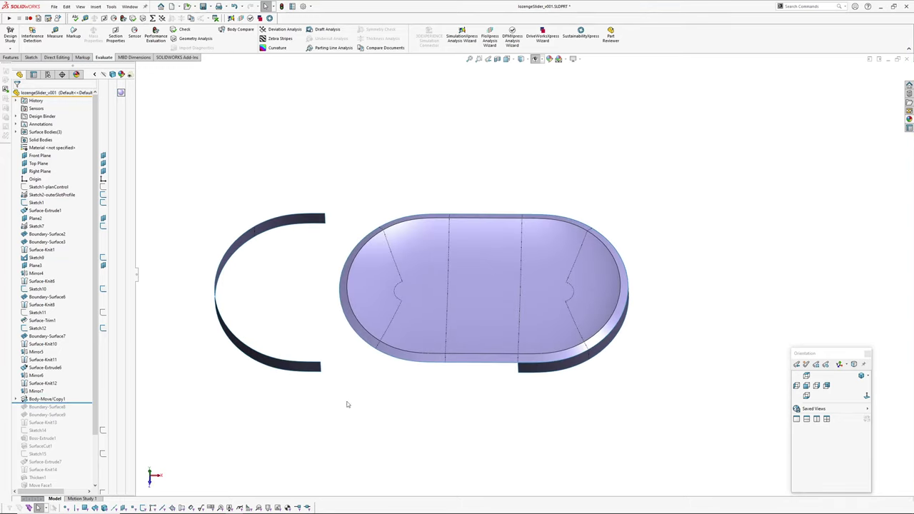
middle_click_drag(548, 350, 545, 300)
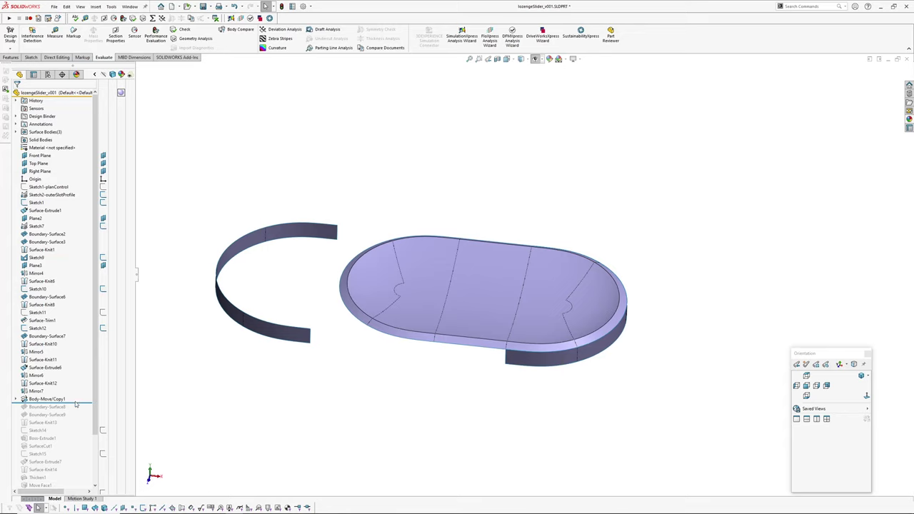
- Roll the history forward past Boundary-Surface9, review Boundary-Surface8's definition, and close it without changes
left_click_drag(76, 404, 78, 409)
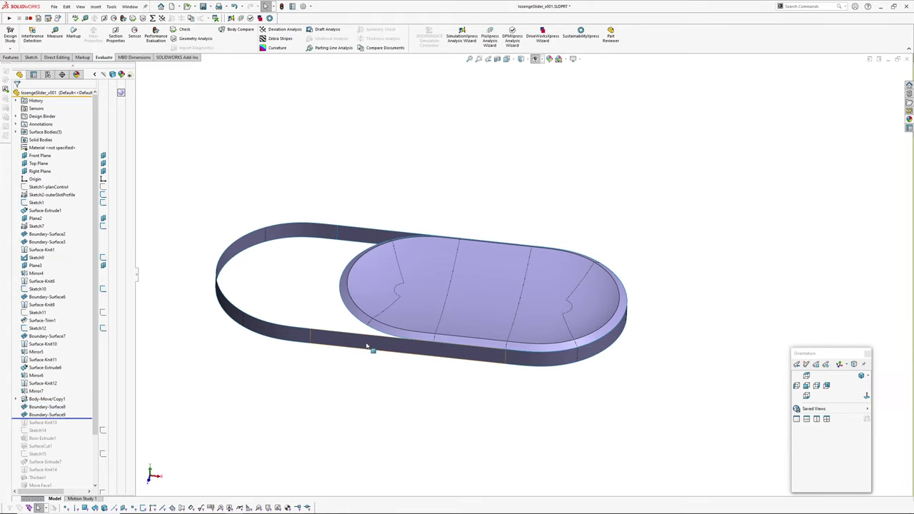
left_click(366, 346)
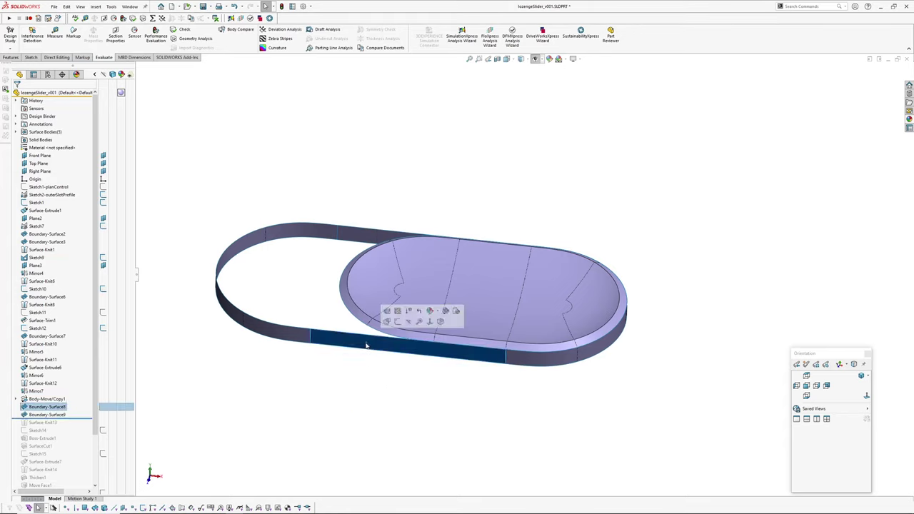
left_click(397, 322)
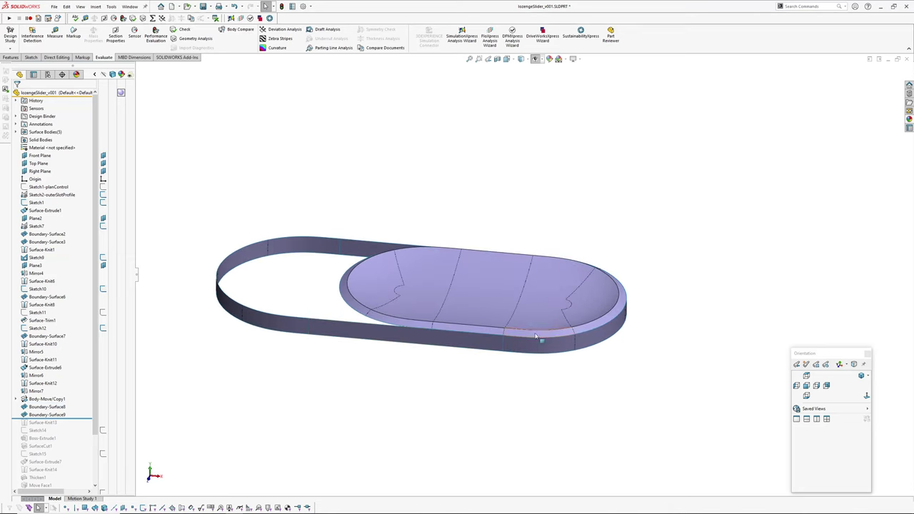
middle_click_drag(377, 376, 373, 383)
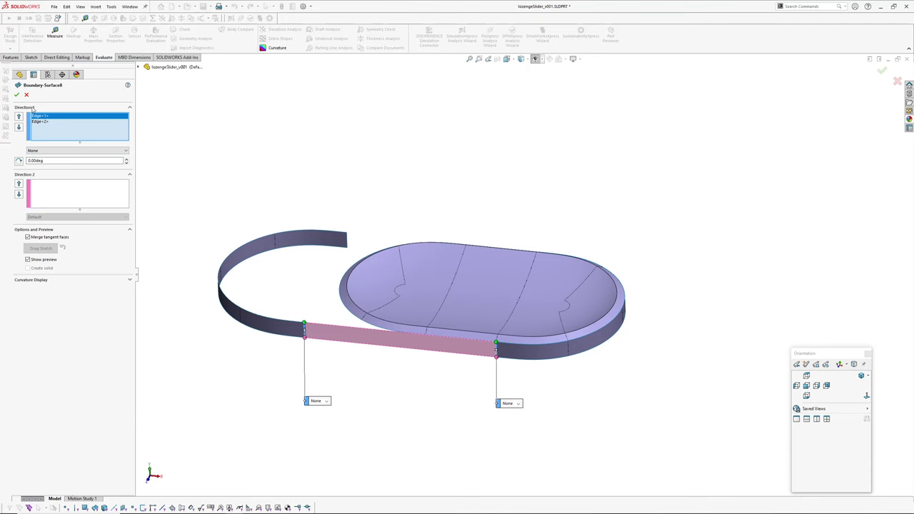
left_click(27, 95)
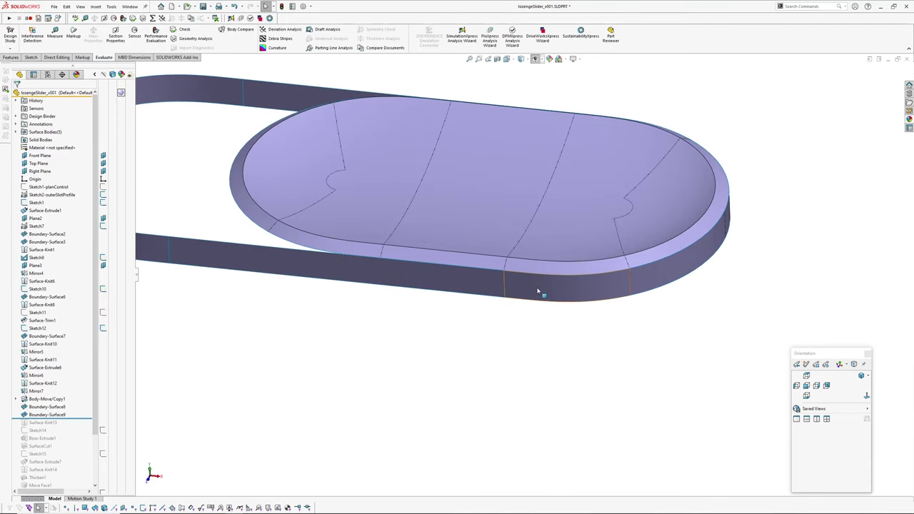
- Highlight the extruded wall face next to Boundary-Surface8 to identify its feature, and clear the selection
left_click(539, 291)
scroll(351, 361, "up", 3)
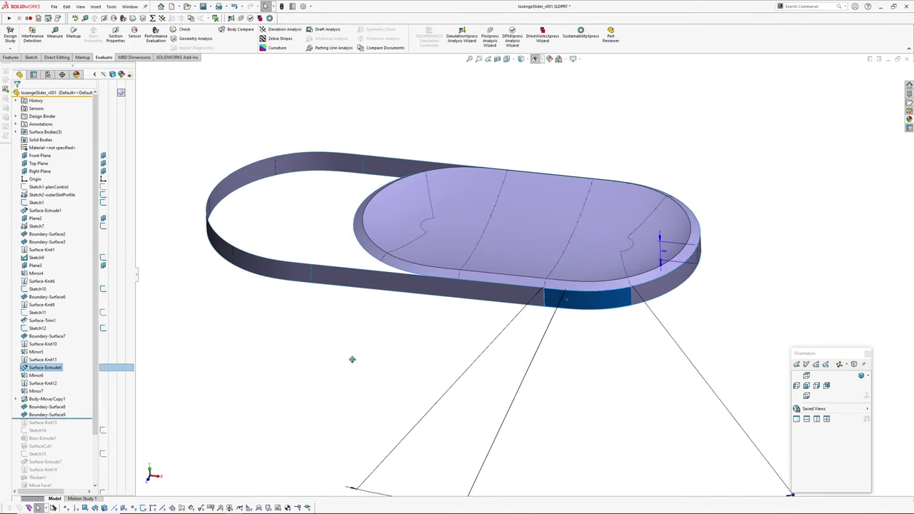
left_click(351, 363)
- Roll the history forward past Surface-Extrude7 and examine the slotted plate around the slider surface
scroll(58, 402, "down", 3)
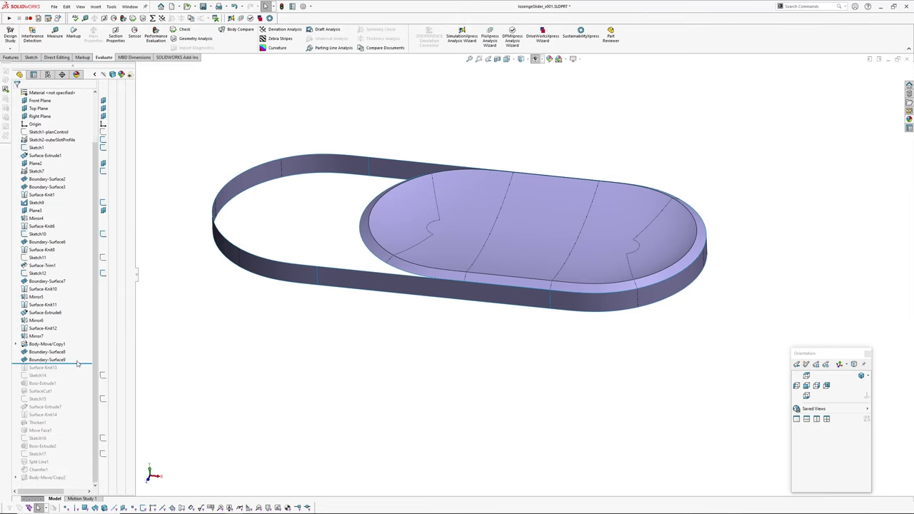
left_click_drag(79, 386, 73, 409)
scroll(426, 398, "up", 5)
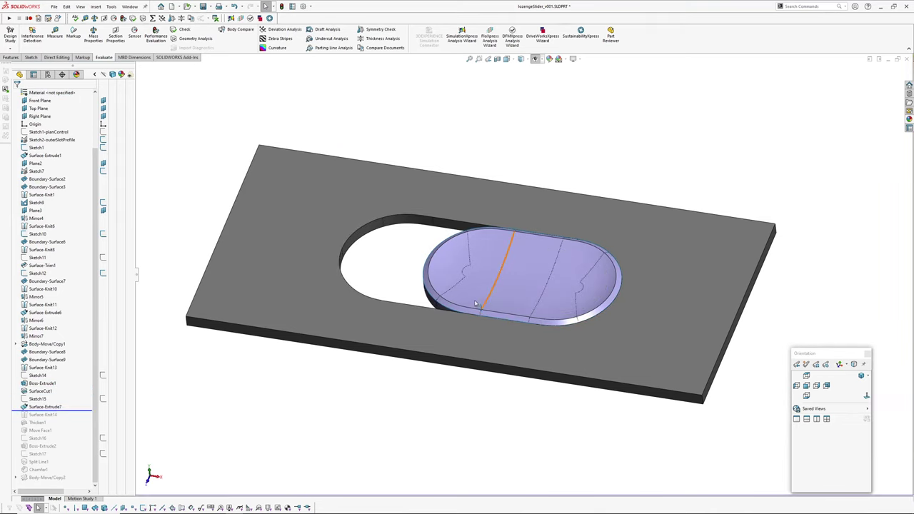
mouse_move(493, 300)
middle_mouse_down()
mouse_move(645, 302)
mouse_move(626, 172)
mouse_move(479, 235)
mouse_move(446, 271)
mouse_move(488, 316)
mouse_move(486, 289)
middle_mouse_up()
- Roll the history forward past Surface-Knit14 and Thicken1, and examine the thickened slider from several angles
left_click_drag(72, 412, 70, 427)
middle_click_drag(490, 302, 483, 342)
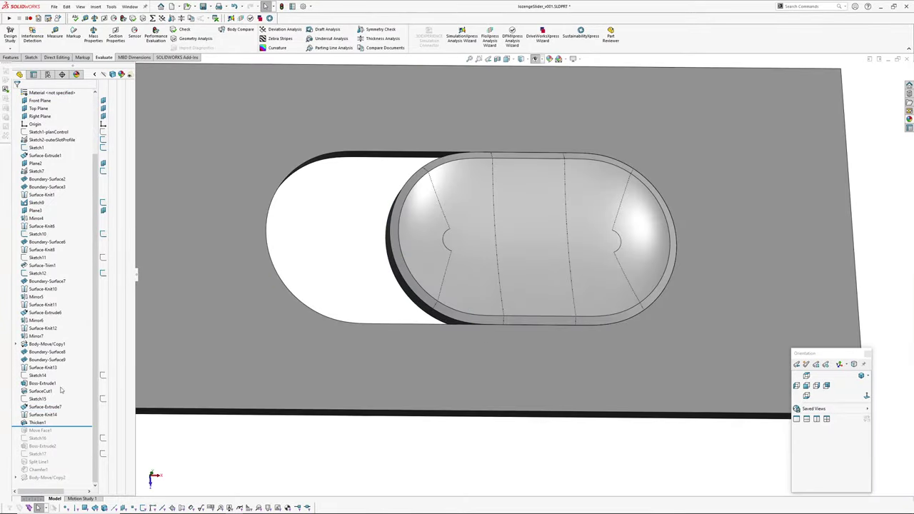
middle_click_drag(390, 316, 402, 240)
scroll(402, 241, "down", 1)
- Roll the history forward past Move Face1 and inspect the gap between slider and slot in the Top view
left_click_drag(61, 426, 61, 433)
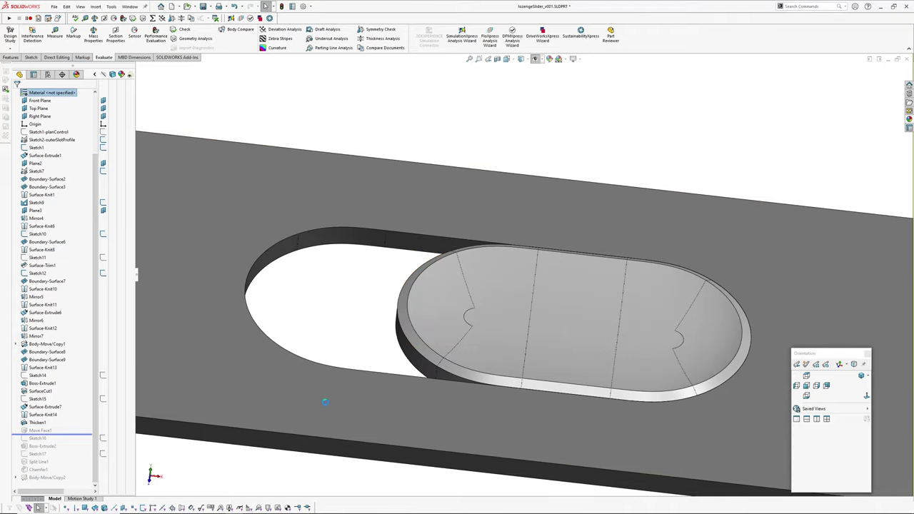
scroll(454, 257, "down", 5)
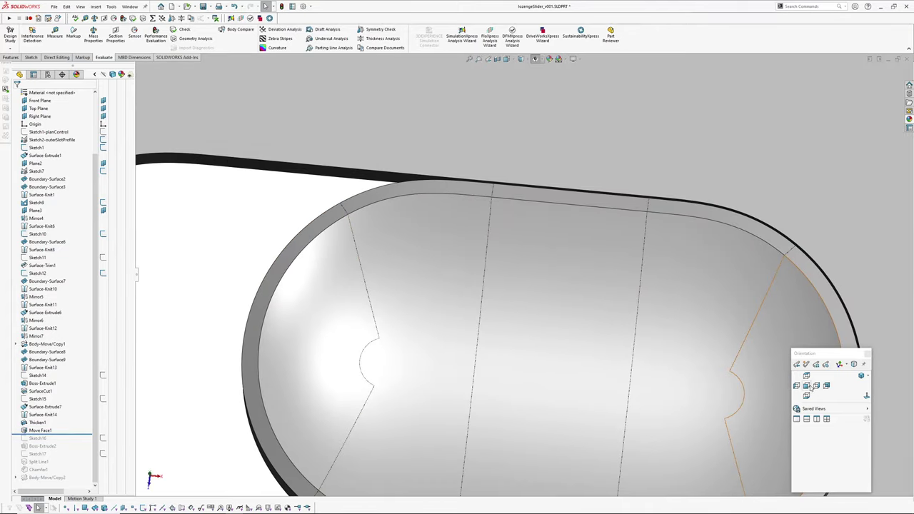
left_click(806, 376)
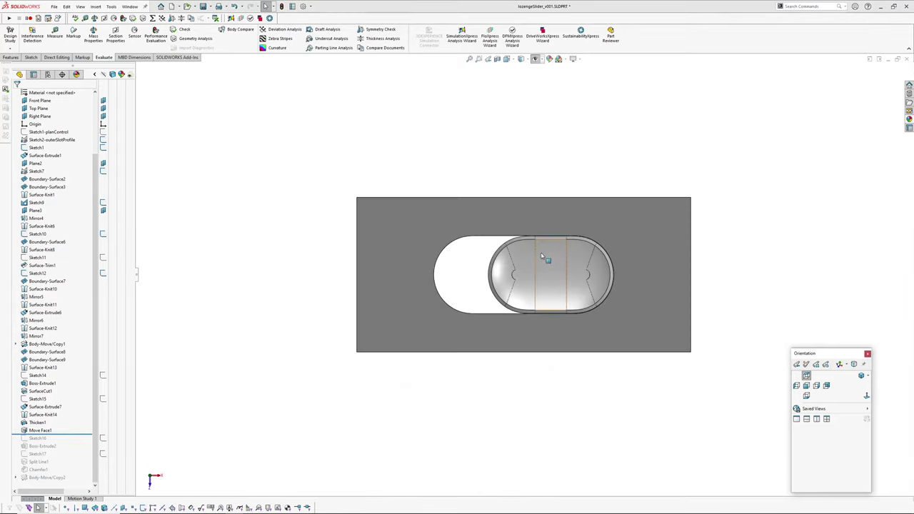
scroll(542, 255, "down", 5)
scroll(536, 241, "up", 4)
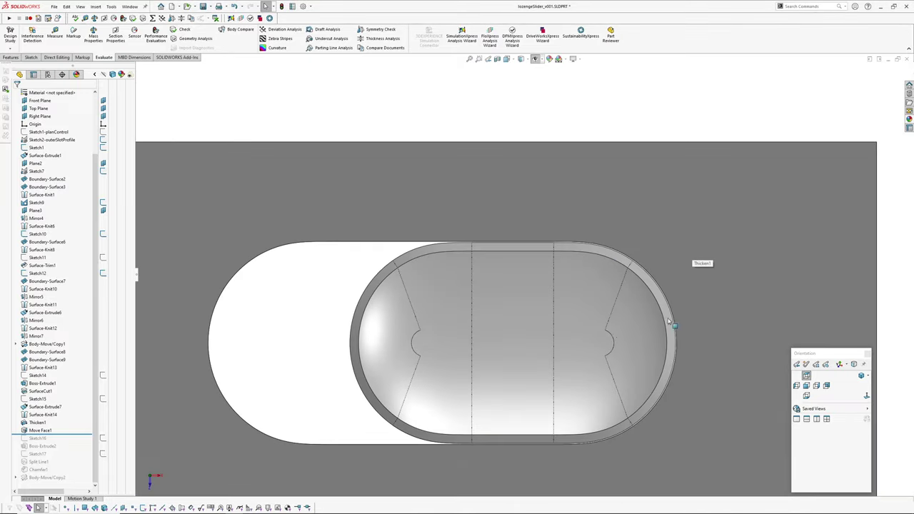
middle_click_drag(632, 386, 651, 314, "ctrl")
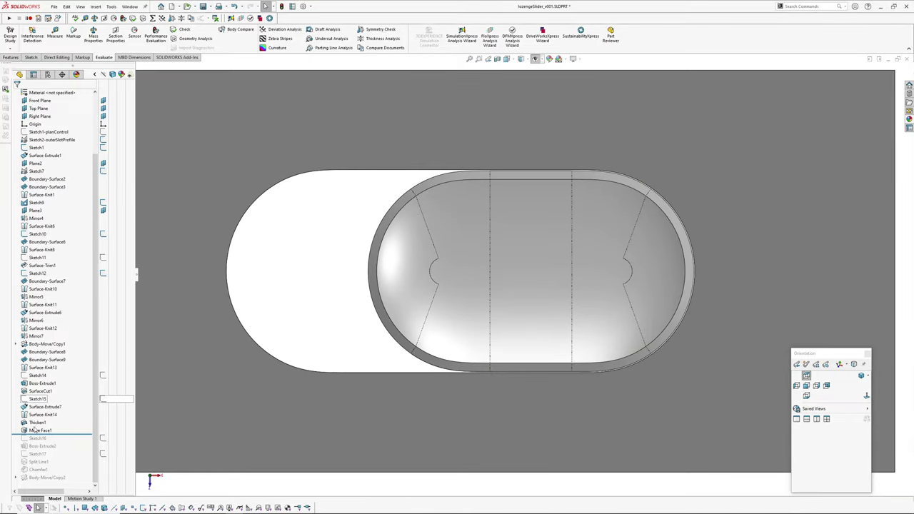
- Roll the history forward past Boss-Extrude2 and examine the backing body behind the slot
left_click_drag(66, 440, 68, 455)
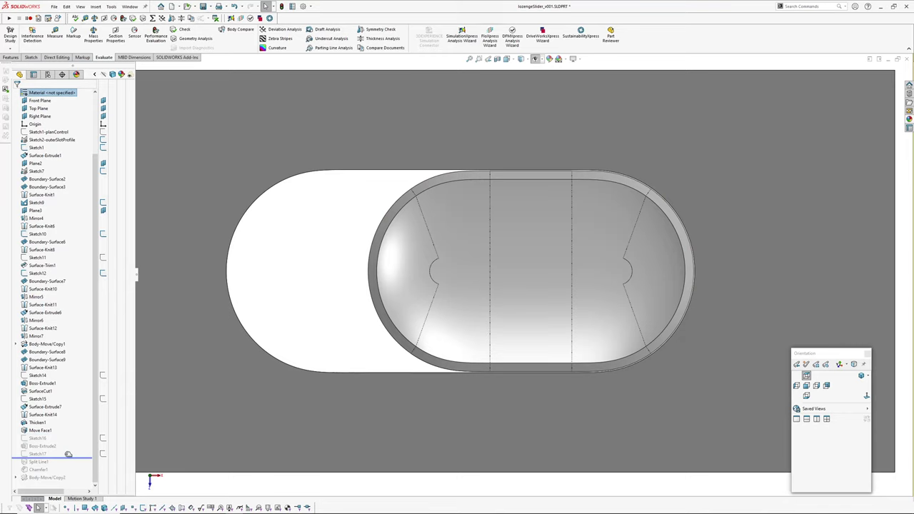
scroll(474, 316, "up", 3)
middle_click_drag(461, 317, 457, 308)
scroll(457, 308, "up", 2)
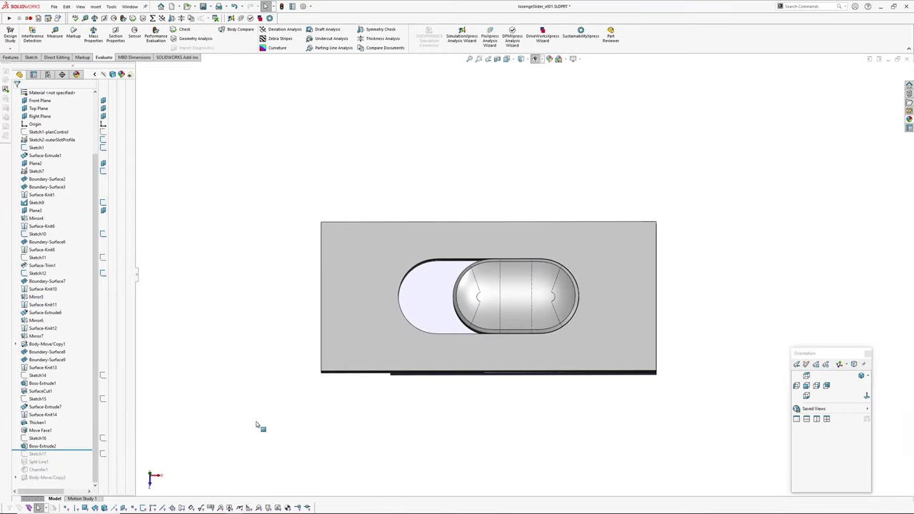
- Roll the history forward past Chamfer1 and inspect the coloured slot area and the chamfered slot edge up close
left_click_drag(69, 454, 72, 472)
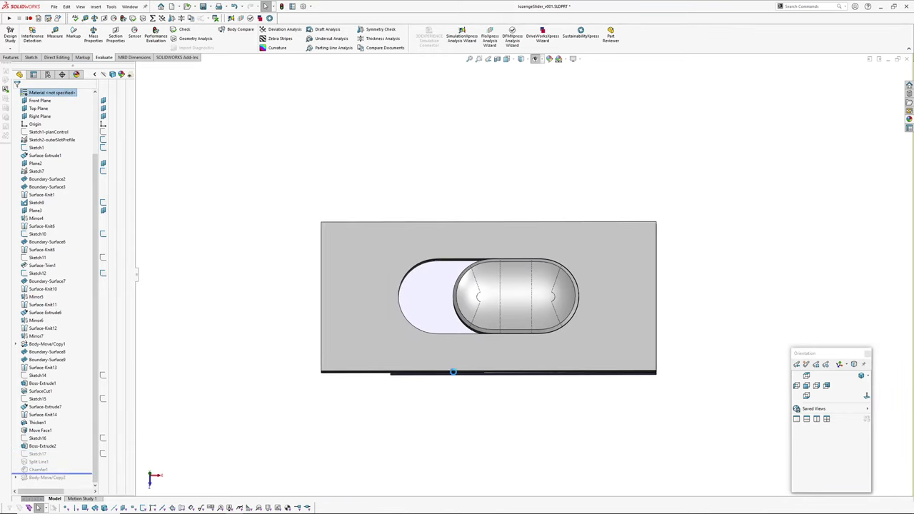
scroll(454, 325, "down", 2)
middle_click_drag(454, 324, 469, 271)
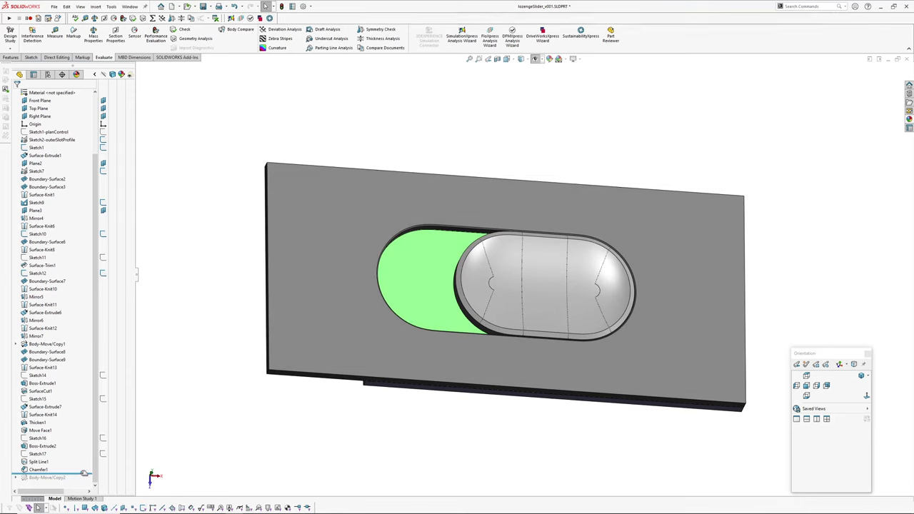
mouse_move(83, 473)
left_mouse_down()
mouse_move(83, 484)
mouse_move(78, 473)
left_mouse_up()
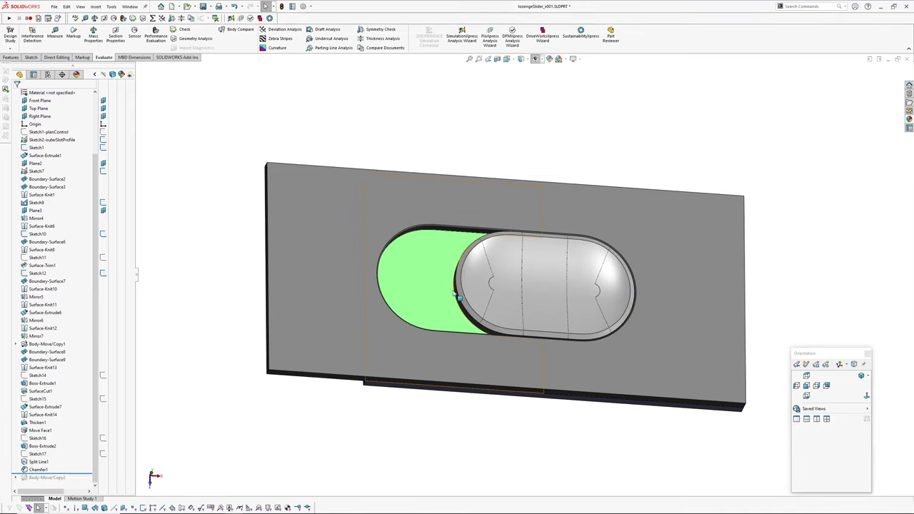
scroll(439, 234, "down", 3)
scroll(435, 211, "down", 5)
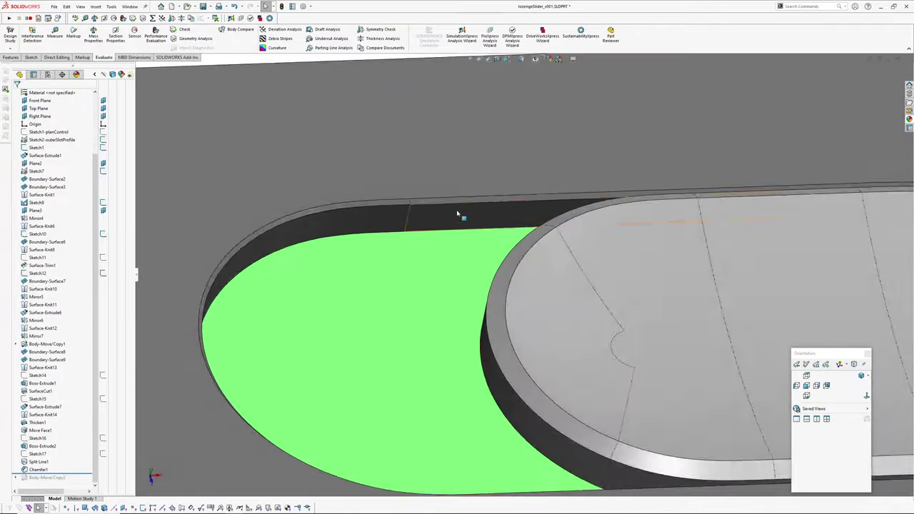
- Change the display style of the finished slider model to shaded without edges
left_click(415, 210)
scroll(349, 216, "up", 9)
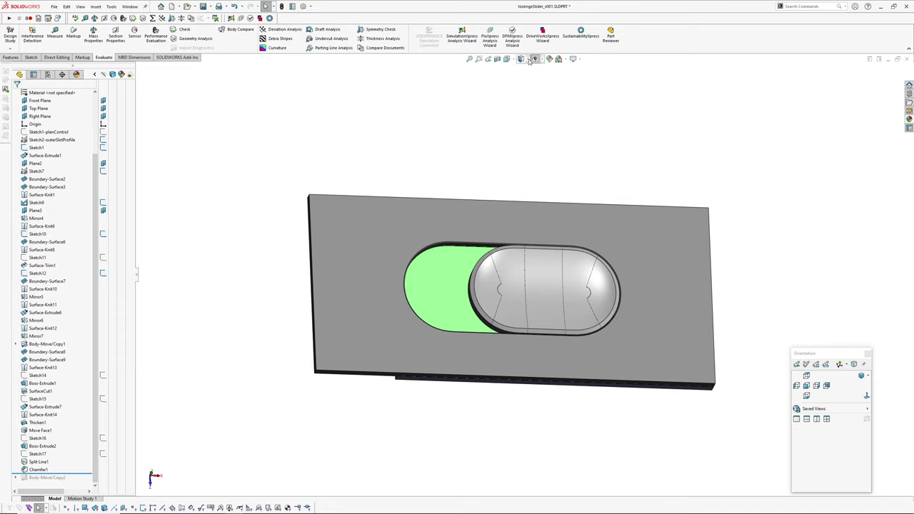
left_click(529, 60)
left_click(524, 79)
- Examine the edge-free slider, its rim and the slot around it from several angles
mouse_move(586, 257)
middle_mouse_down()
mouse_move(599, 221)
mouse_move(576, 314)
mouse_move(550, 288)
mouse_move(563, 272)
mouse_move(529, 280)
mouse_move(534, 269)
middle_mouse_up()
scroll(577, 315, "down", 4)
scroll(647, 298, "up", 1)
mouse_move(647, 299)
middle_mouse_down()
mouse_move(643, 347)
mouse_move(622, 301)
mouse_move(606, 340)
mouse_move(526, 352)
mouse_move(488, 264)
mouse_move(522, 248)
mouse_move(508, 322)
mouse_move(526, 317)
mouse_move(529, 356)
middle_mouse_up()
scroll(527, 351, "down", 4)
scroll(527, 316, "up", 2)
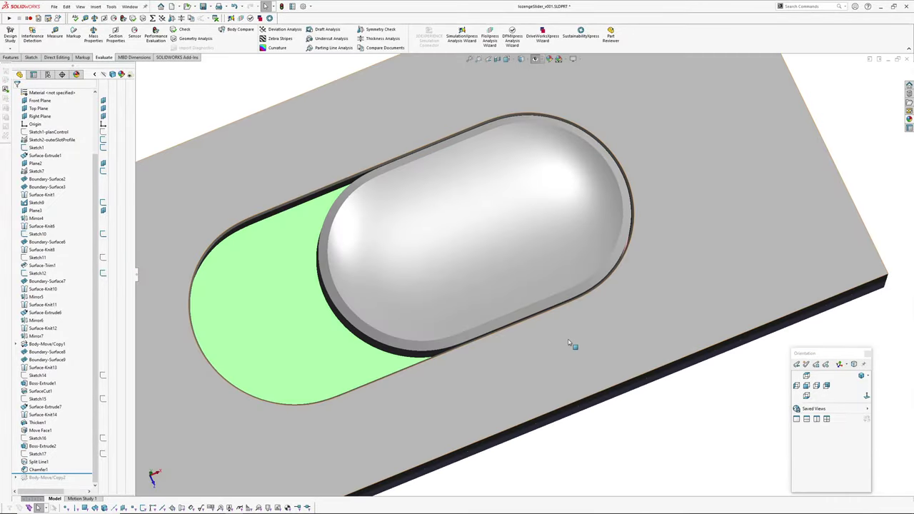
key("z")
mouse_move(598, 318)
middle_mouse_down()
mouse_move(583, 292)
mouse_move(620, 253)
mouse_move(639, 287)
mouse_move(637, 319)
mouse_move(567, 198)
mouse_move(538, 241)
mouse_move(546, 288)
mouse_move(571, 255)
mouse_move(535, 296)
mouse_move(629, 240)
mouse_move(626, 324)
middle_mouse_up()
scroll(625, 281, "down", 2)
key("Return")
mouse_move(626, 249)
middle_mouse_down()
mouse_move(602, 312)
mouse_move(627, 320)
mouse_move(580, 345)
mouse_move(633, 273)
mouse_move(606, 320)
mouse_move(632, 333)
mouse_move(608, 343)
mouse_move(593, 329)
mouse_move(606, 307)
mouse_move(609, 314)
middle_mouse_up()
scroll(610, 314, "up", 1)
key("z")
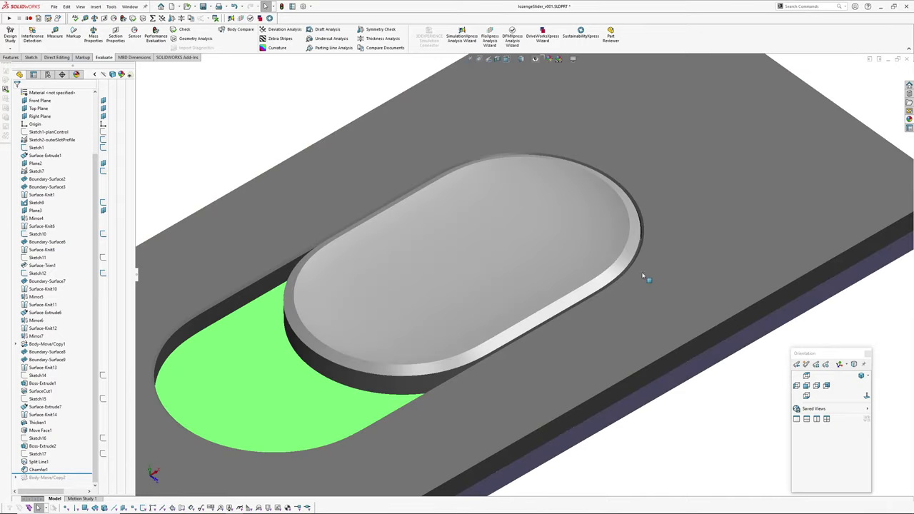
middle_click_drag(644, 276, 616, 344)
scroll(656, 265, "up", 2)
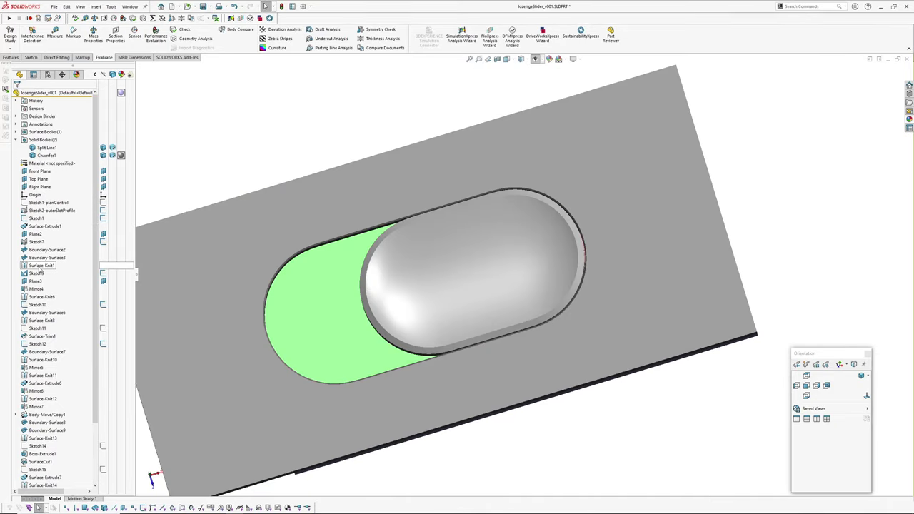
- Roll the history back to just before Surface-Knit1 and inspect Boundary-Surface2 along the curved strip
left_click(40, 267)
left_click(65, 255)
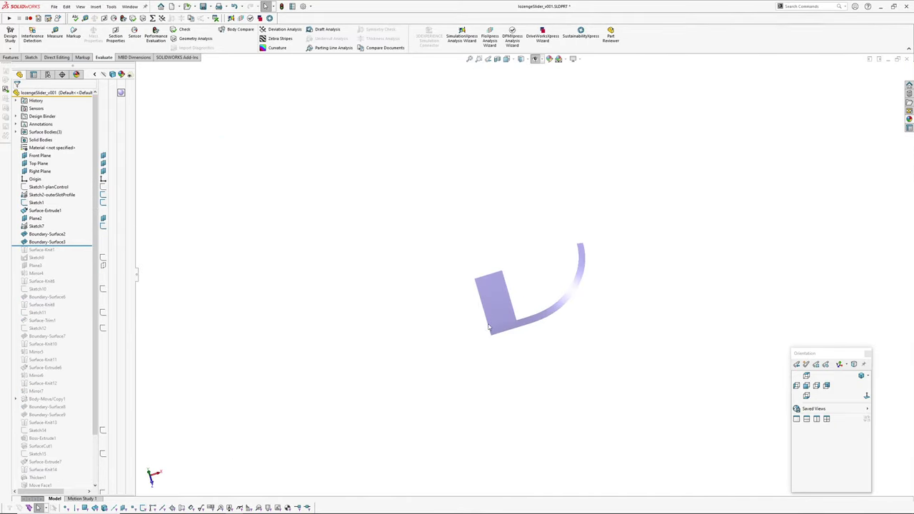
scroll(526, 295, "down", 6)
left_click(561, 272)
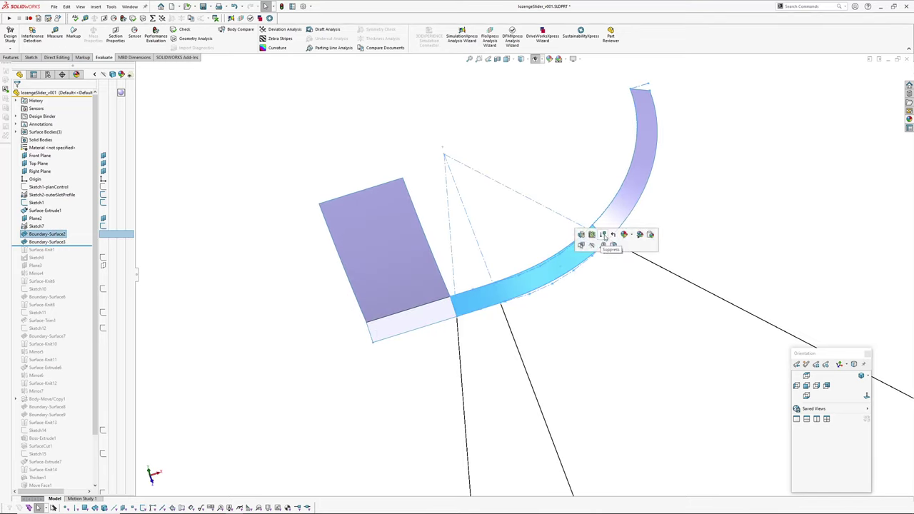
left_click(559, 180)
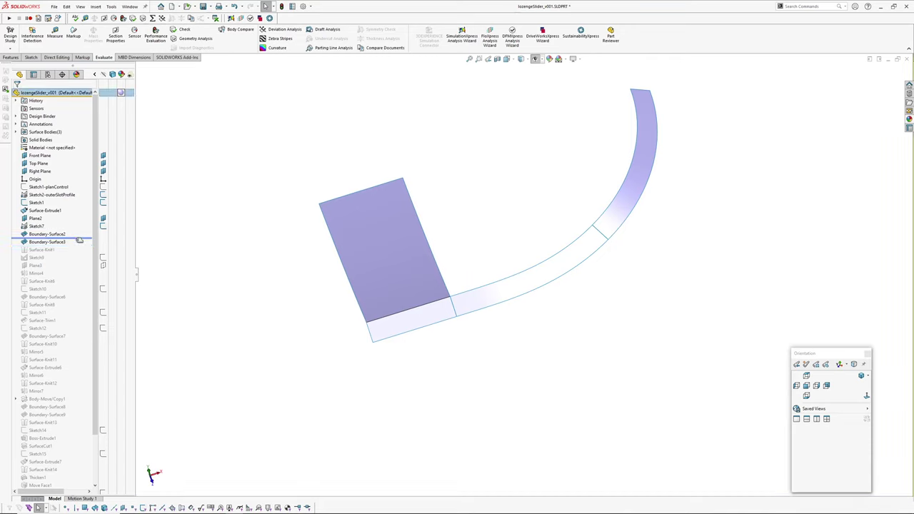
- Roll the history back to just after Sketch7 and examine the inner and outer slot profile curves beside the extruded surface
left_click_drag(79, 241, 80, 229)
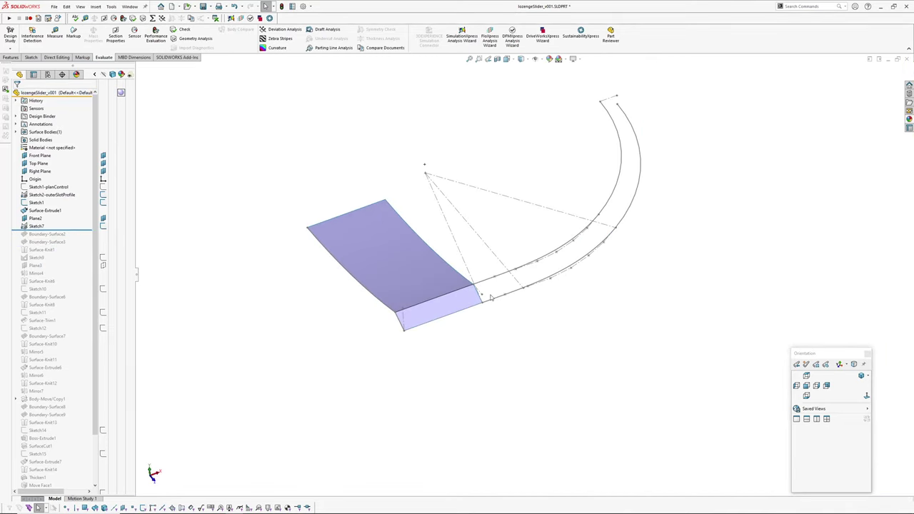
scroll(596, 248, "down", 3)
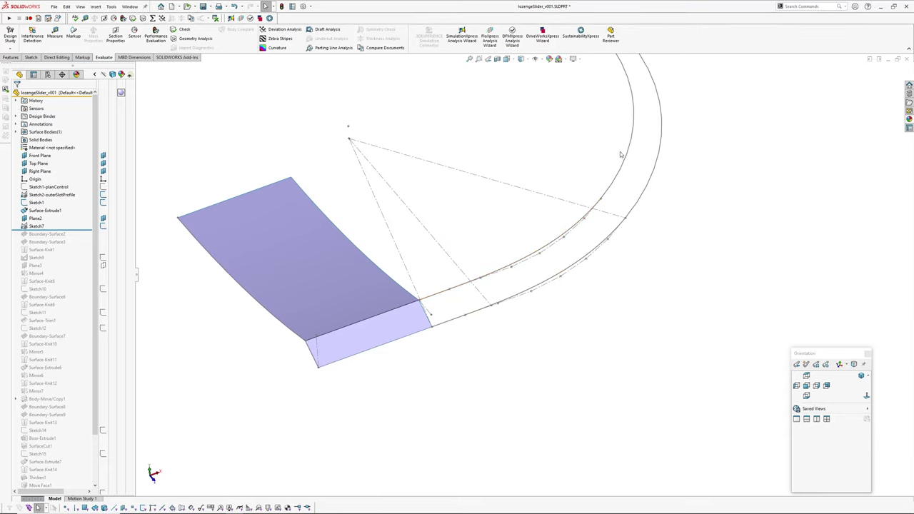
left_click(35, 226)
left_click(426, 347)
scroll(426, 346, "down", 1)
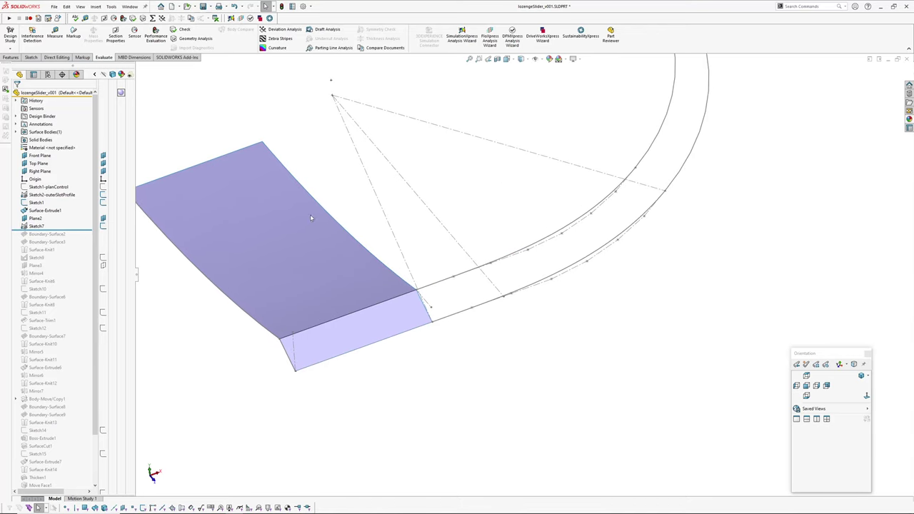
- Create a surface sweep with the slanted end edge of the narrow flat face as profile and Sketch2-outerSlotProfile as path
left_click(96, 6)
mouse_move(116, 75)
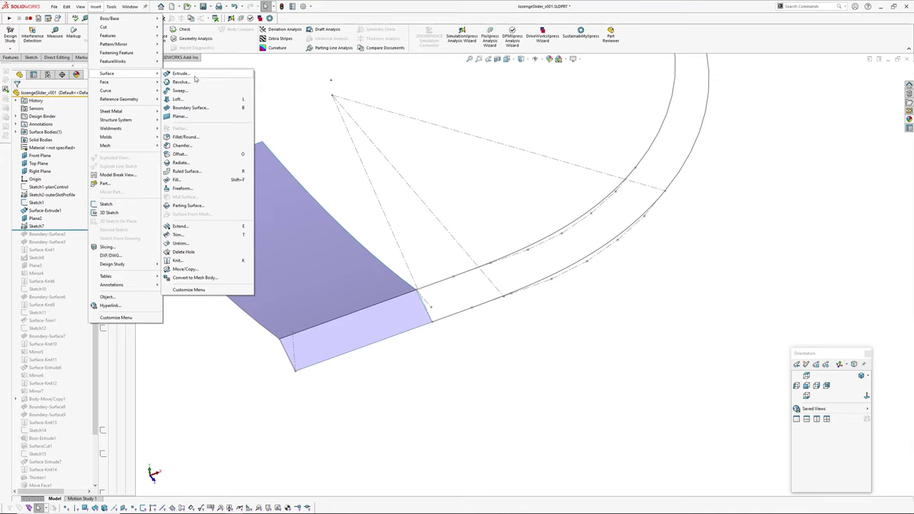
left_click(180, 90)
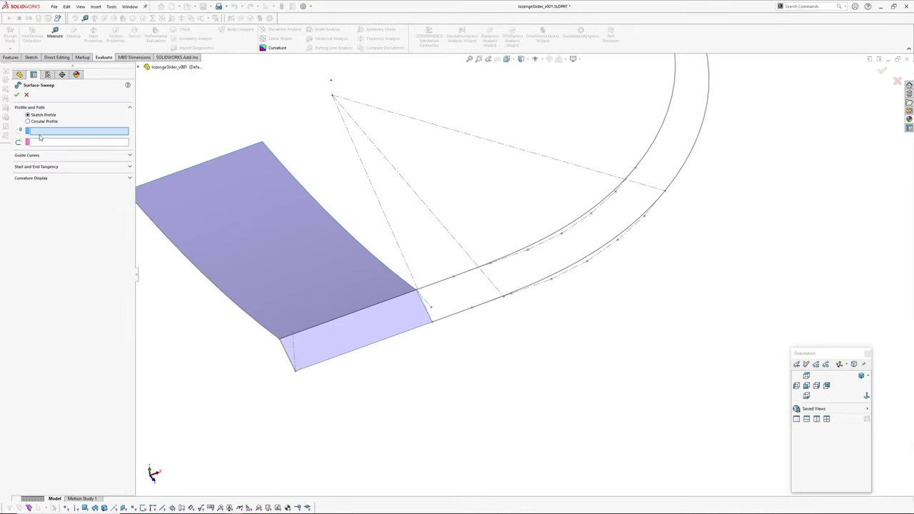
scroll(455, 292, "down", 4)
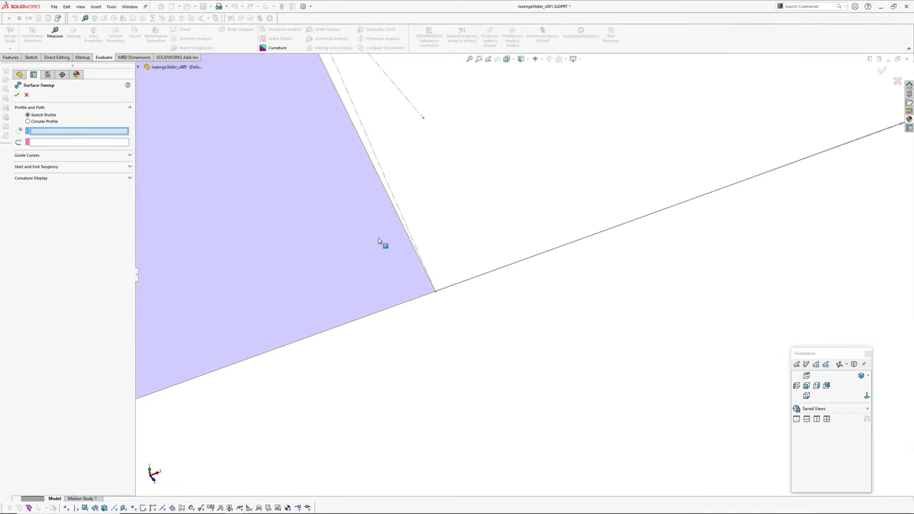
left_click(388, 196)
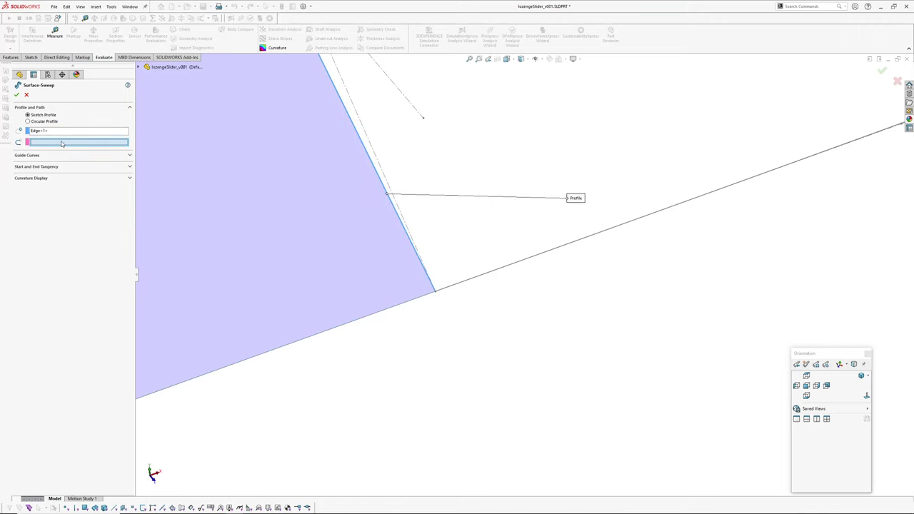
scroll(564, 263, "up", 8)
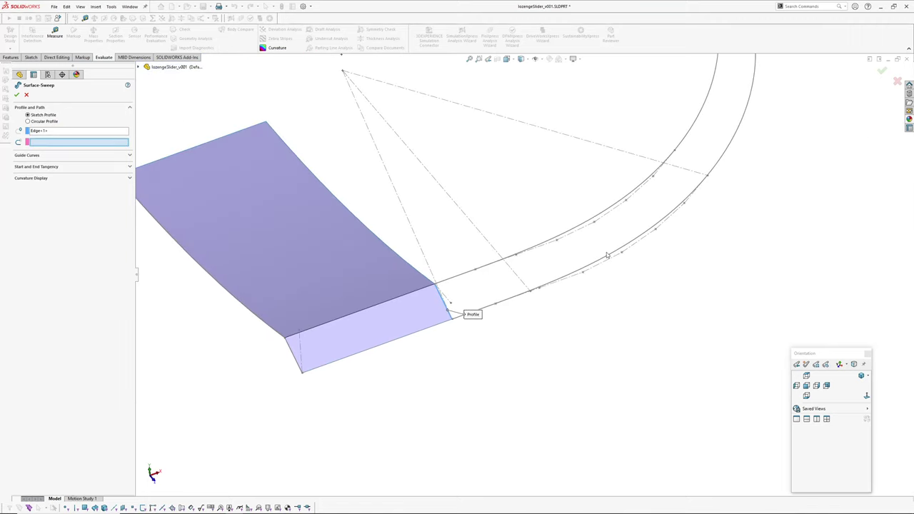
left_click(613, 260)
scroll(531, 264, "up", 3)
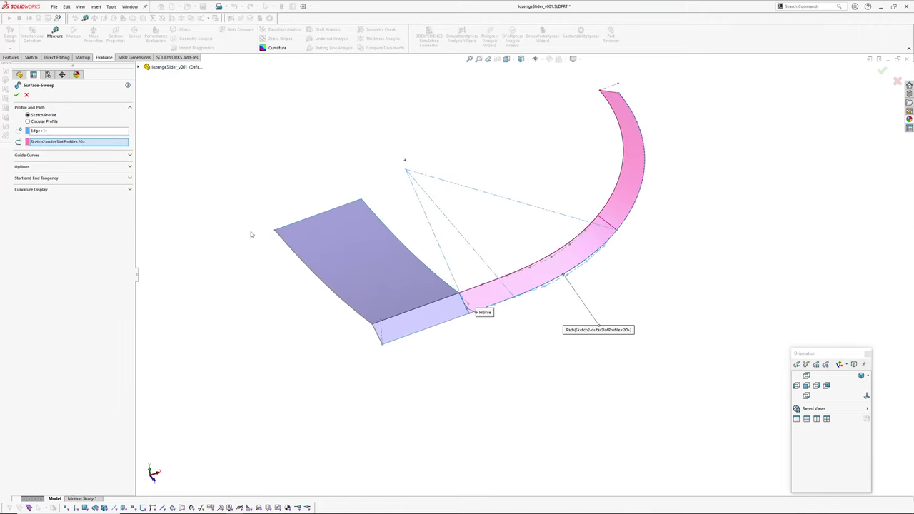
left_click(24, 166)
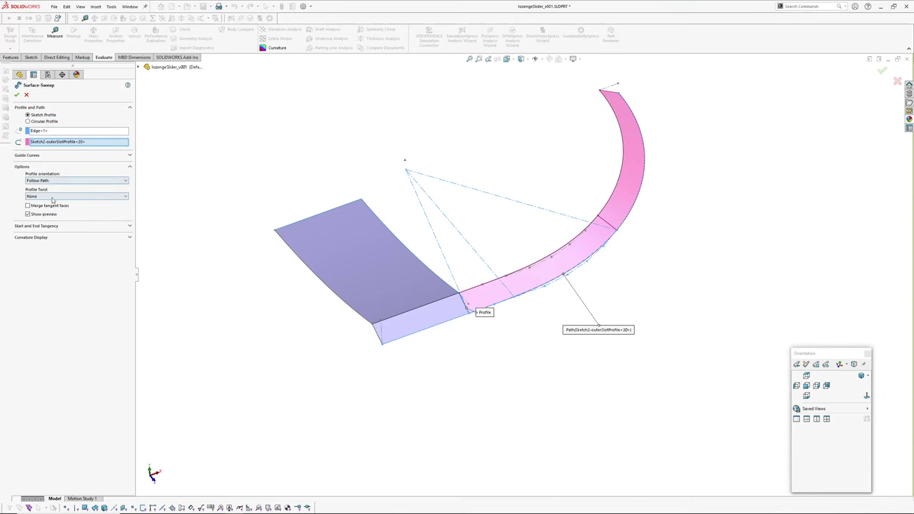
left_click(17, 94)
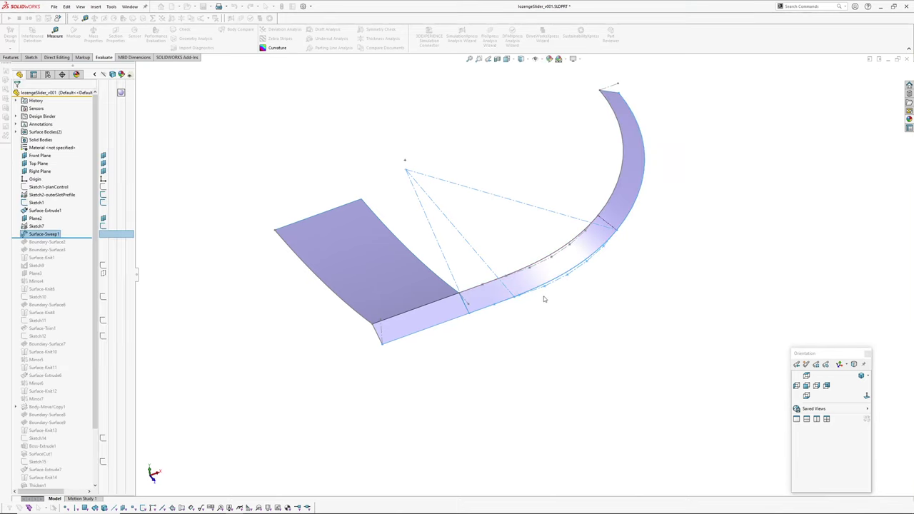
- Inspect the swept surface's inner edge against the Sketch7 curve and hide Sketch7
scroll(549, 273, "down", 5)
left_click(354, 209)
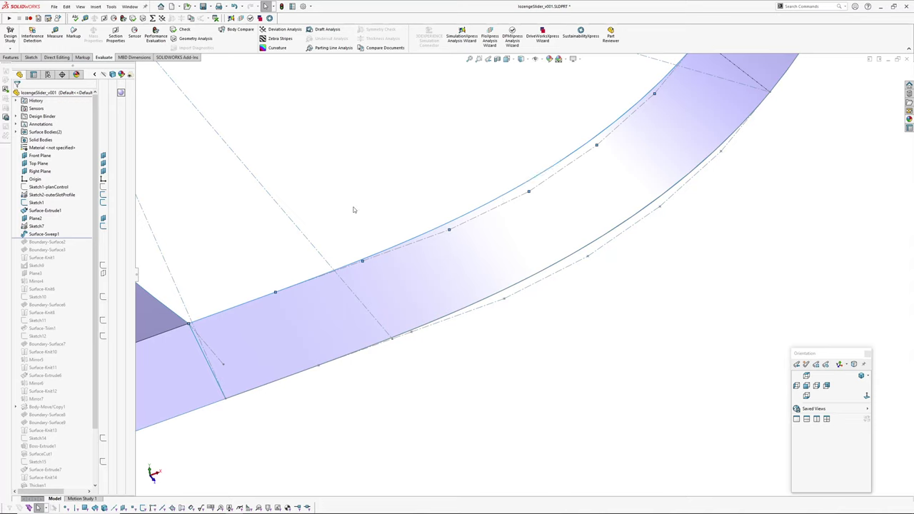
left_click(28, 229)
left_click(36, 215)
scroll(579, 236, "up", 4)
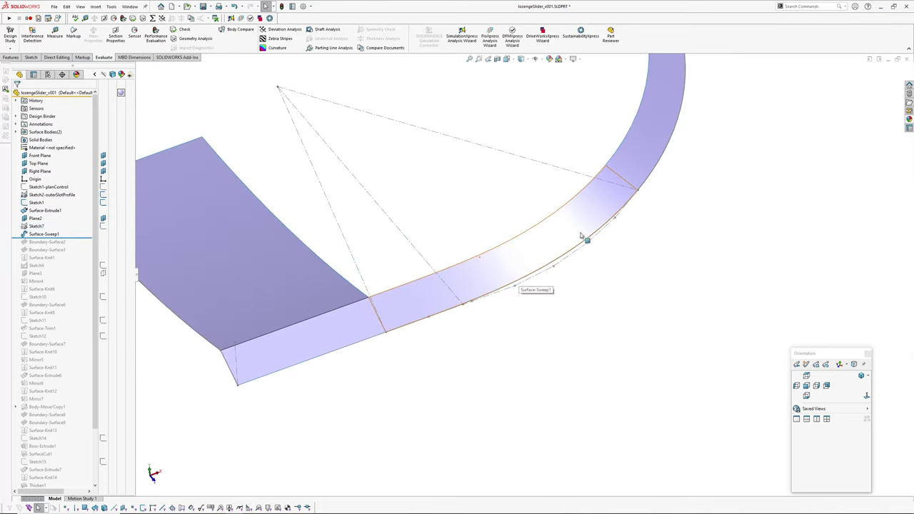
- Examine the sweep against Sketch2-outerSlotProfile, and select the curved swept face together with the adjoining flat face
scroll(581, 237, "up", 3)
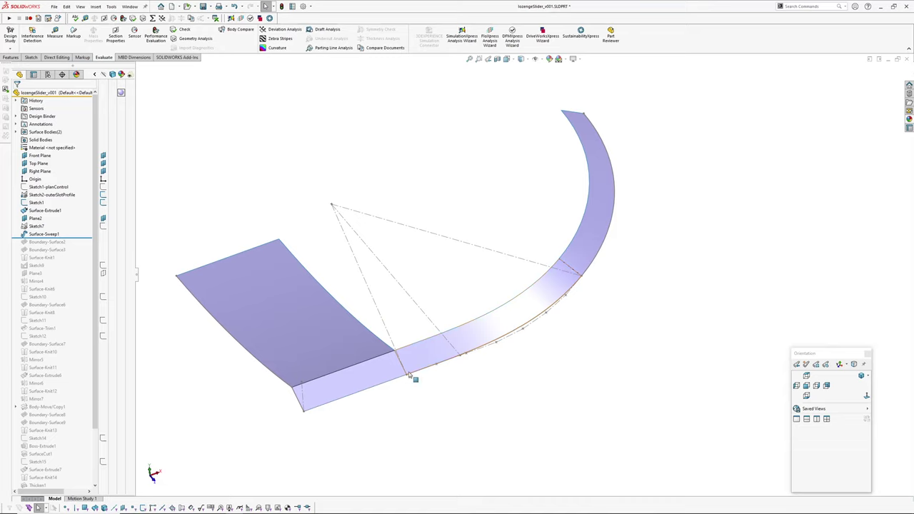
middle_click_drag(446, 388, 360, 343)
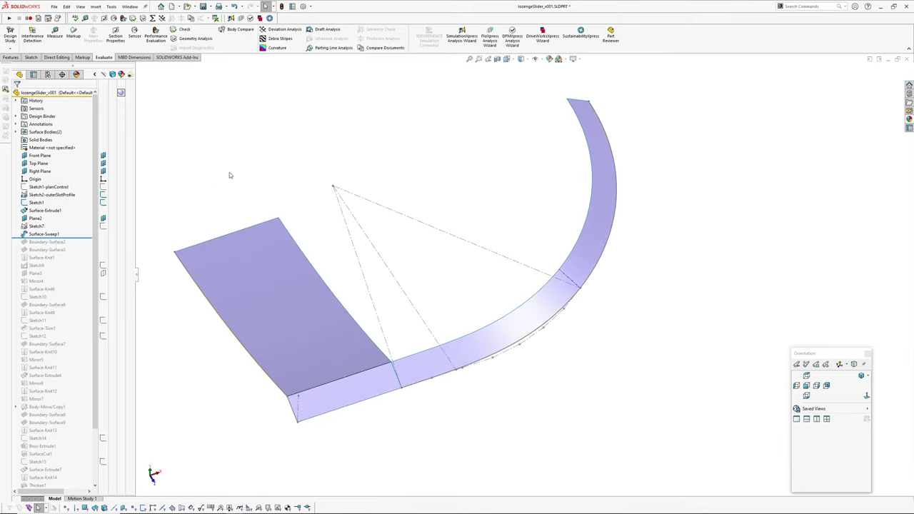
left_click(48, 197)
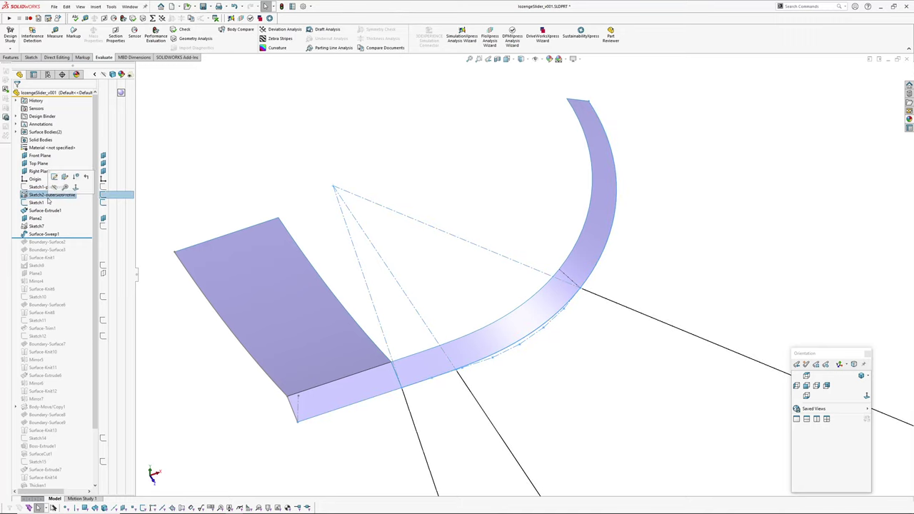
left_click(487, 340)
left_click(377, 382, "ctrl")
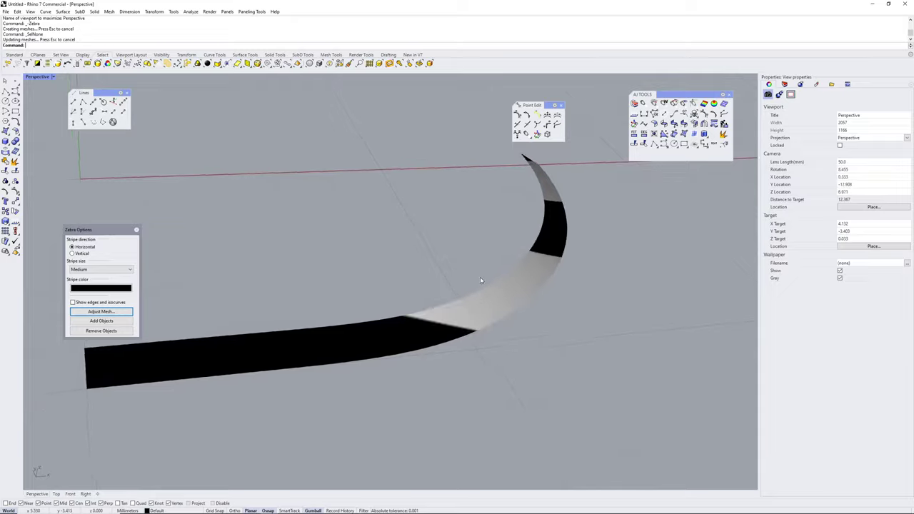
- Switch to Rhino, examine the zebra stripes along the curved strip from several angles, and close the zebra analysis
scroll(526, 260, "up", 5)
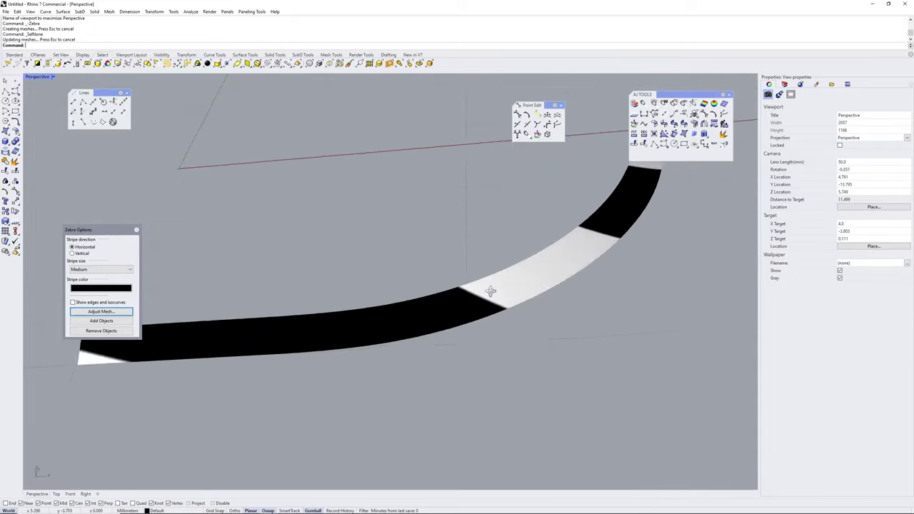
right_click_drag(490, 292, 485, 314)
scroll(484, 314, "up", 3)
scroll(325, 261, "down", 4)
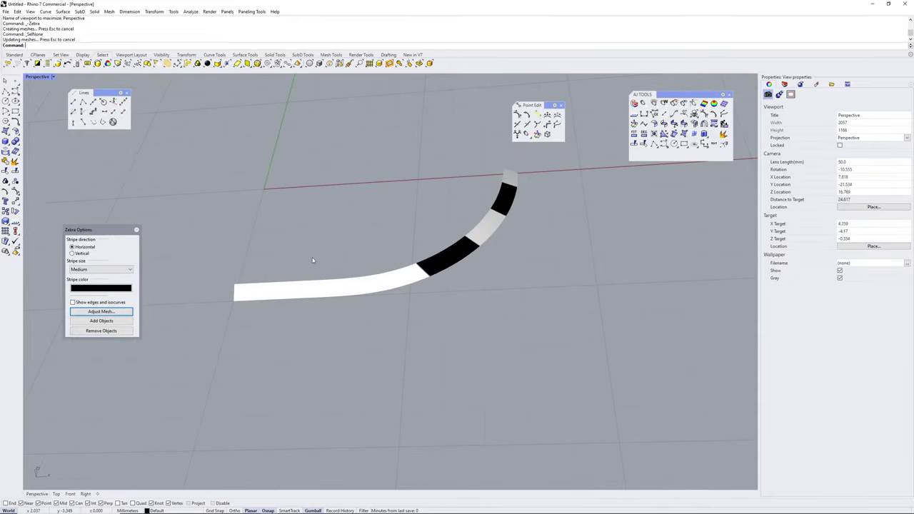
left_click(137, 231)
- Explode the curved open polysurface into separate surfaces
scroll(364, 243, "up", 3)
left_click(376, 309)
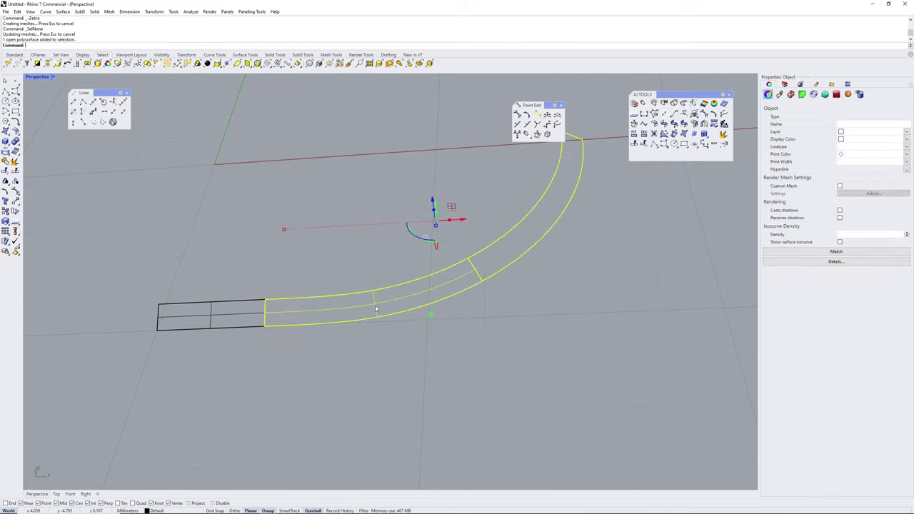
type("Explode")
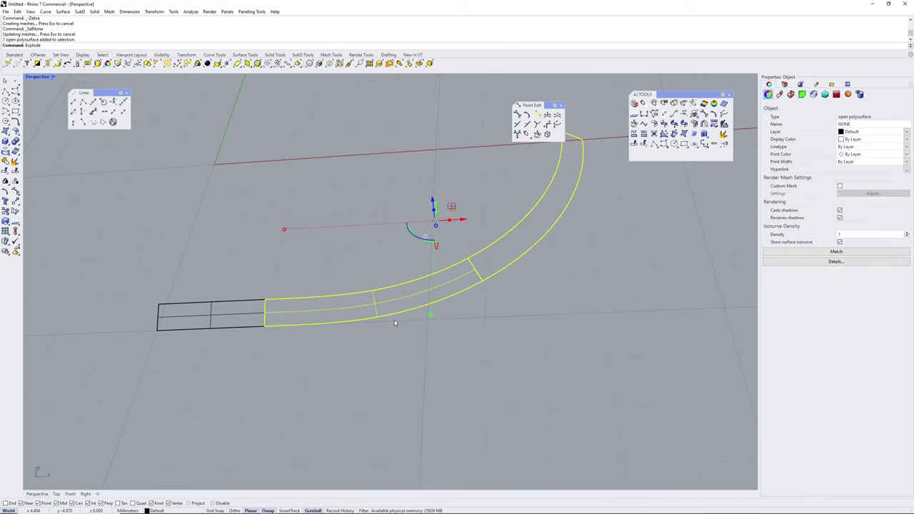
key("Return")
- Select the curved surface next to the flat strip and turn on its control points for a close look
left_click(373, 328)
right_click_drag(370, 314, 475, 278, "shift")
left_click(382, 305)
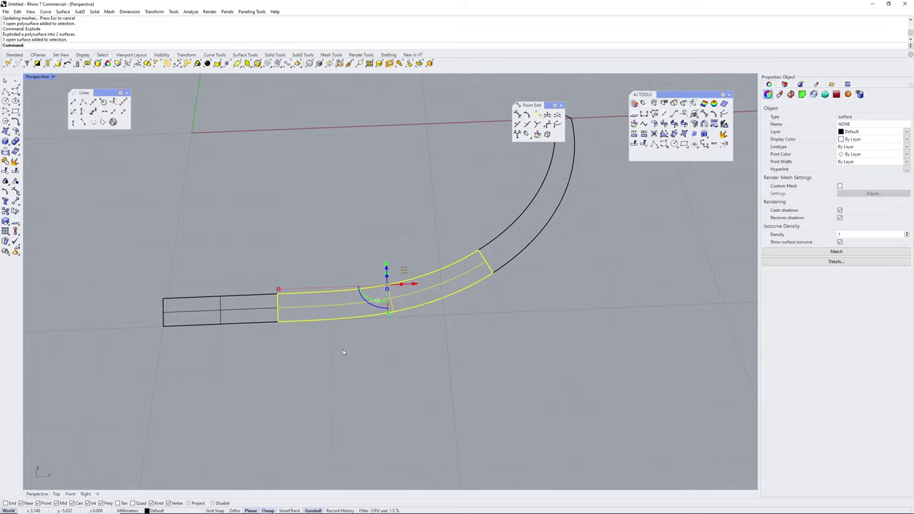
key("F3")
right_click_drag(390, 348, 375, 359)
left_click(383, 357)
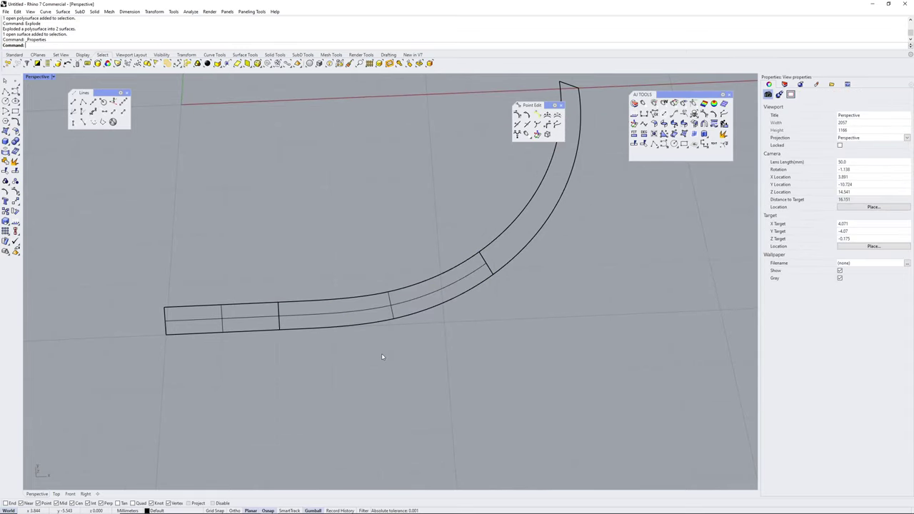
left_click(383, 303)
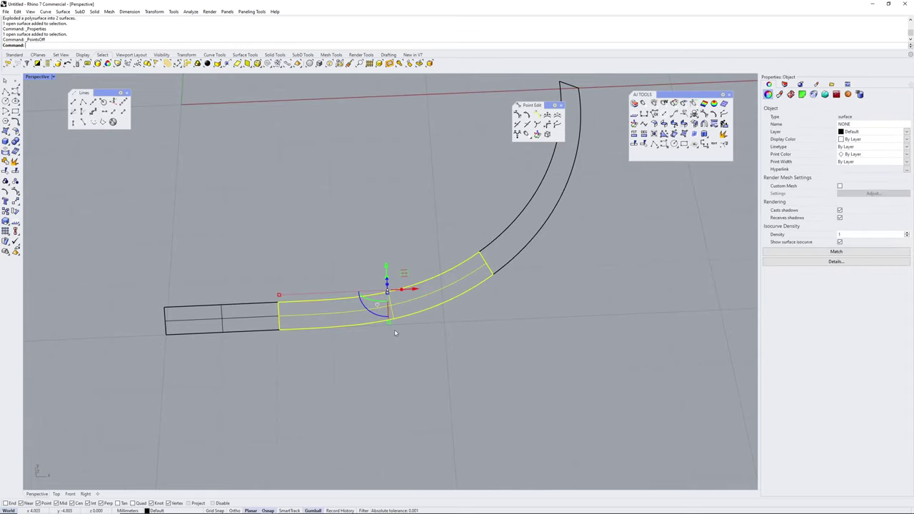
key("F10")
scroll(387, 338, "up", 4)
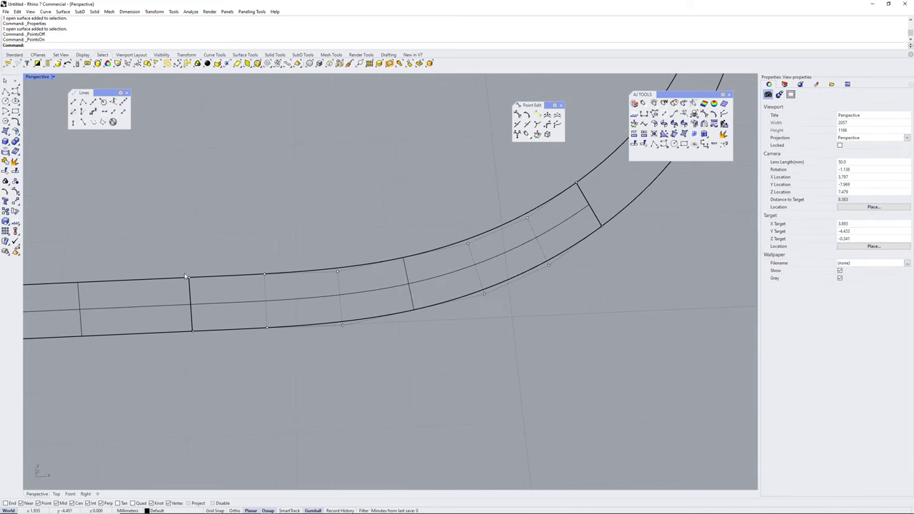
- Check the degree and control point count of the selected surface with the What command, and close its description
left_click_drag(450, 212, 420, 276)
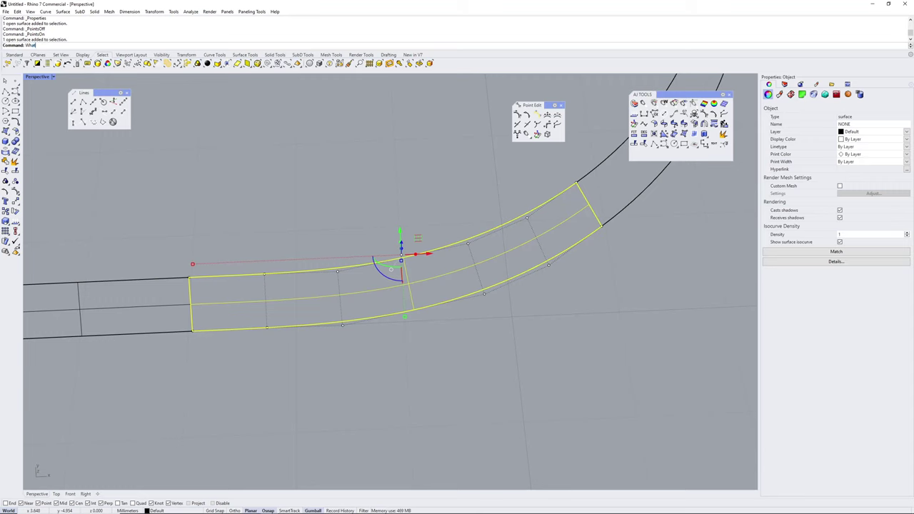
key("Return")
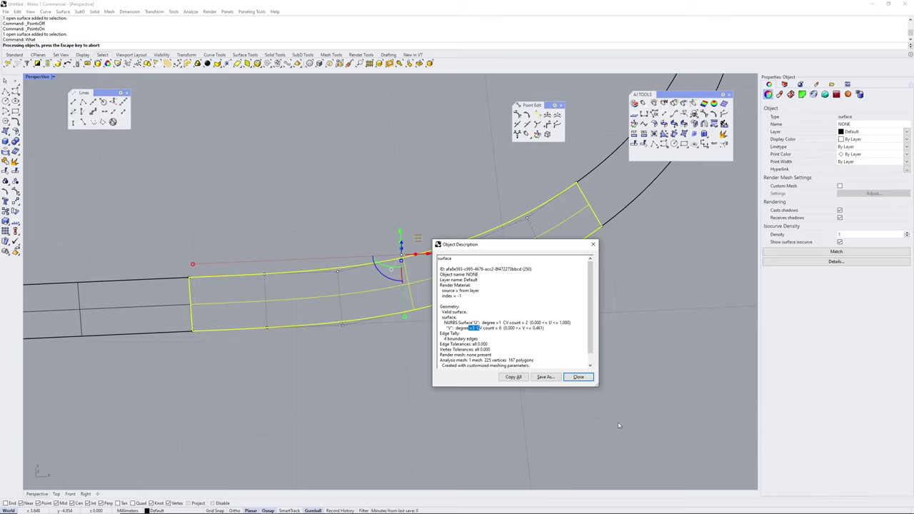
left_click(585, 378)
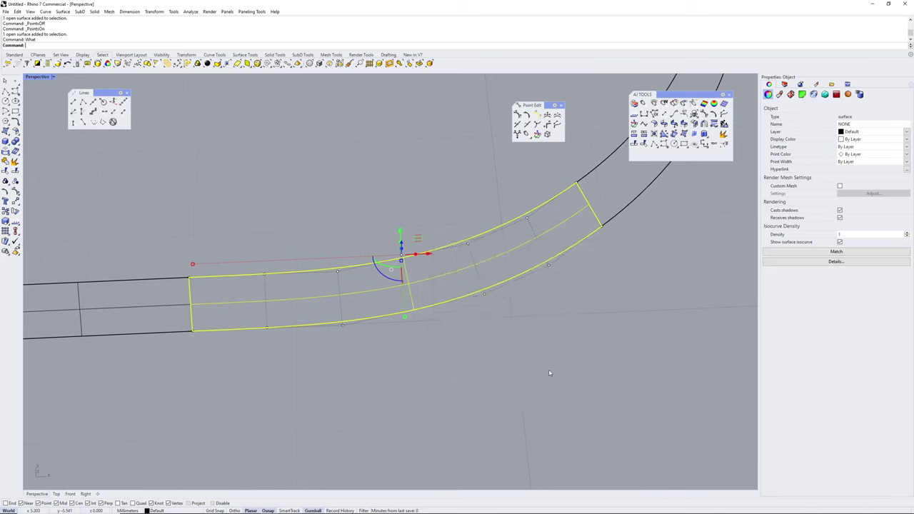
- Display the curvature graph on the curved surface beside the flat strip and examine the graph from several angles
scroll(529, 347, "down", 4)
left_click(425, 274)
right_click_drag(399, 204, 415, 223)
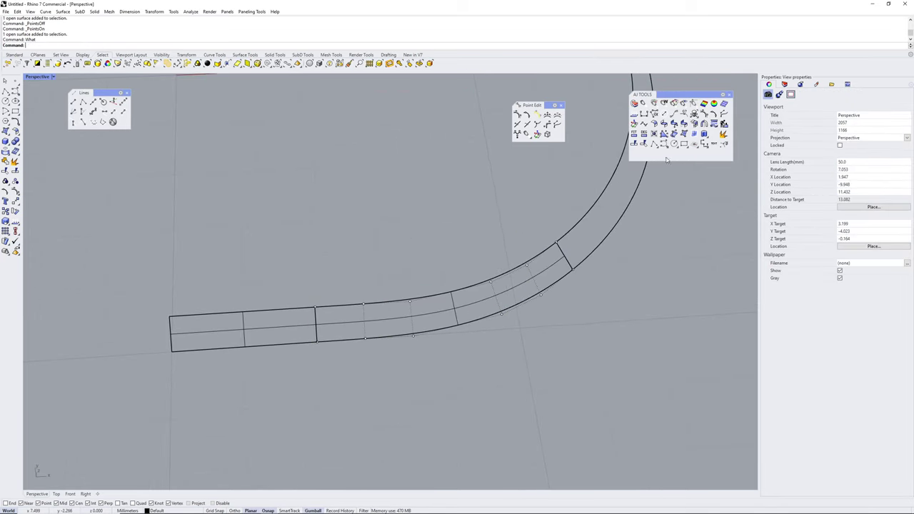
left_click(674, 115)
left_click(449, 330)
key("Return")
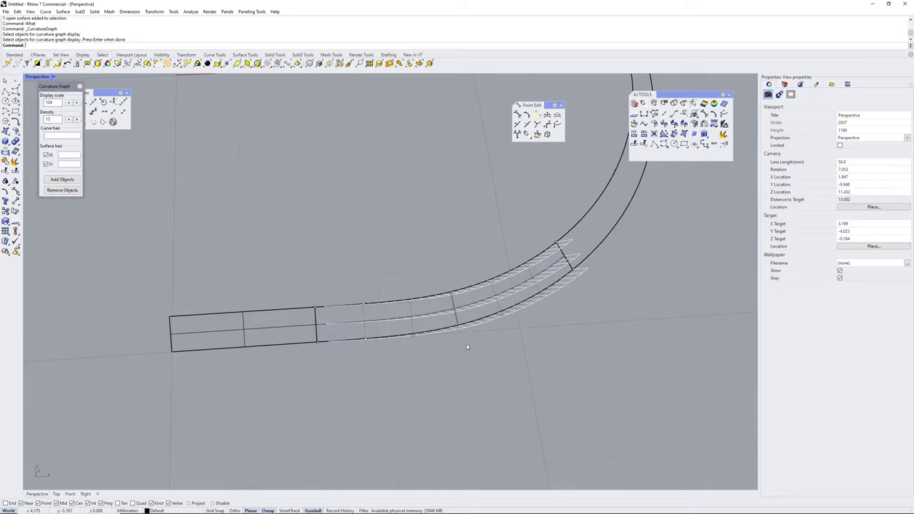
right_click_drag(465, 347, 469, 262)
scroll(472, 240, "up", 6)
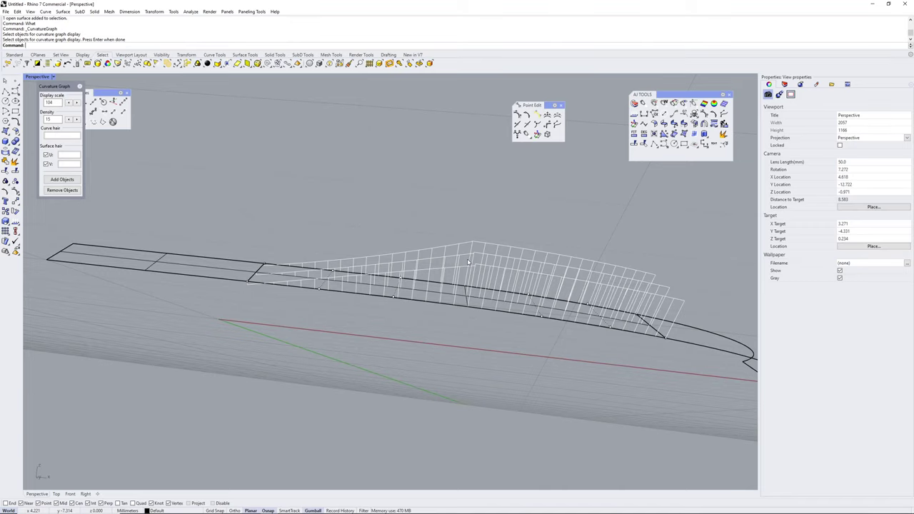
right_click_drag(468, 263, 429, 327)
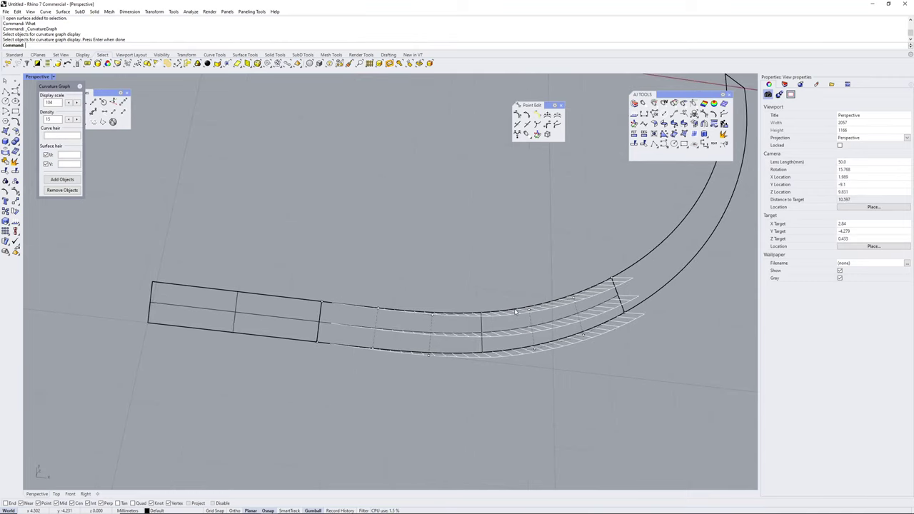
right_click_drag(458, 253, 480, 263)
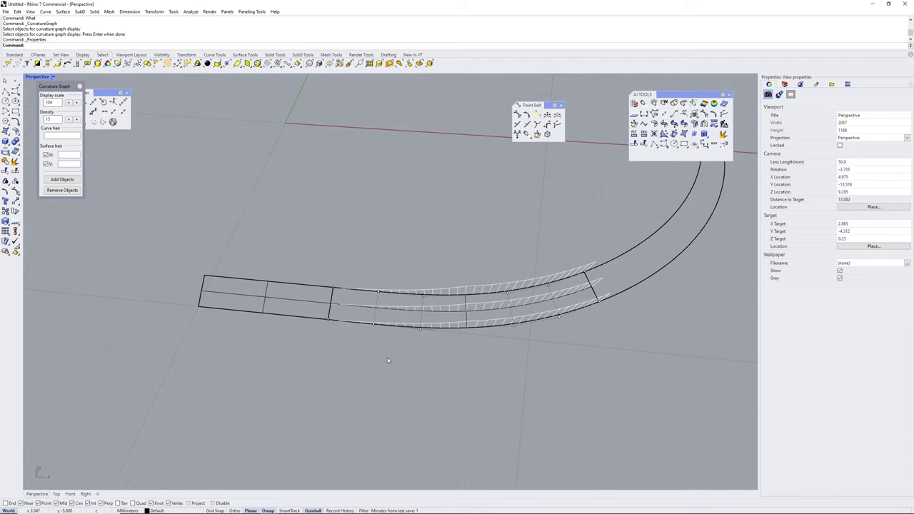
- Switch to SOLIDWORKS and create an extruded surface from the Sketch2-outerSlotProfile sketch
key("alt+Tab")
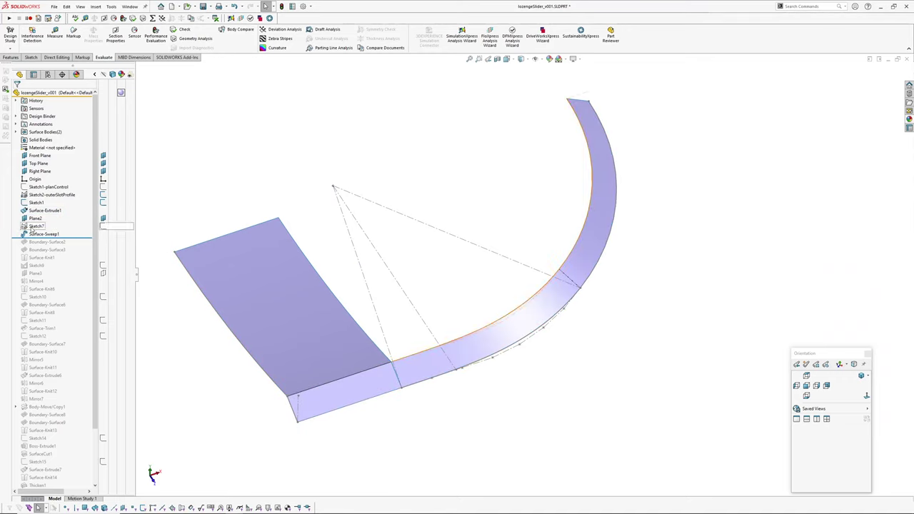
left_click(44, 194)
left_click(96, 7)
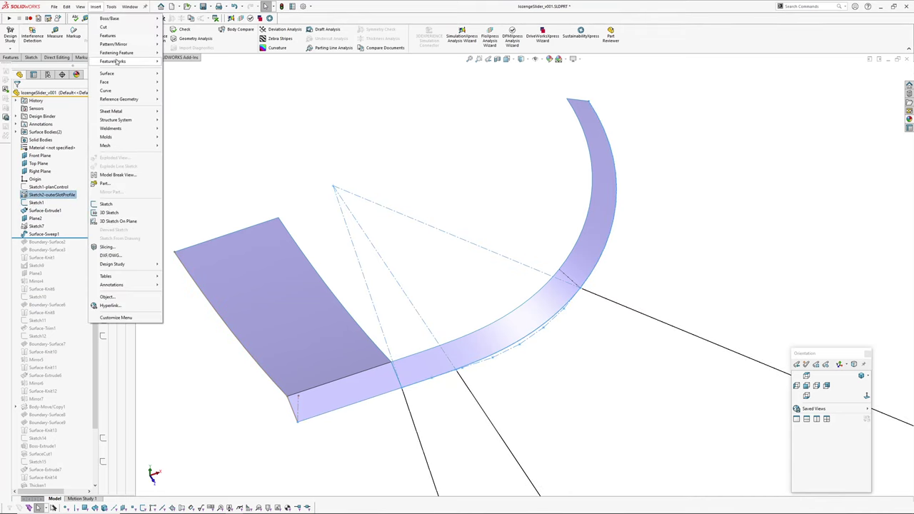
mouse_move(112, 74)
left_click(188, 76)
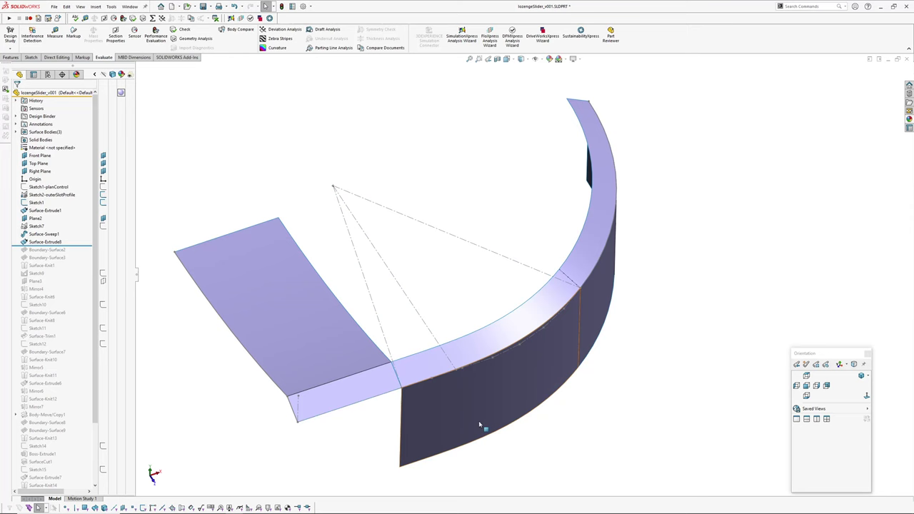
- Select the first face of the extruded wall together with the adjoining face of the swept strip
left_click(479, 422)
left_click(505, 341, "ctrl")
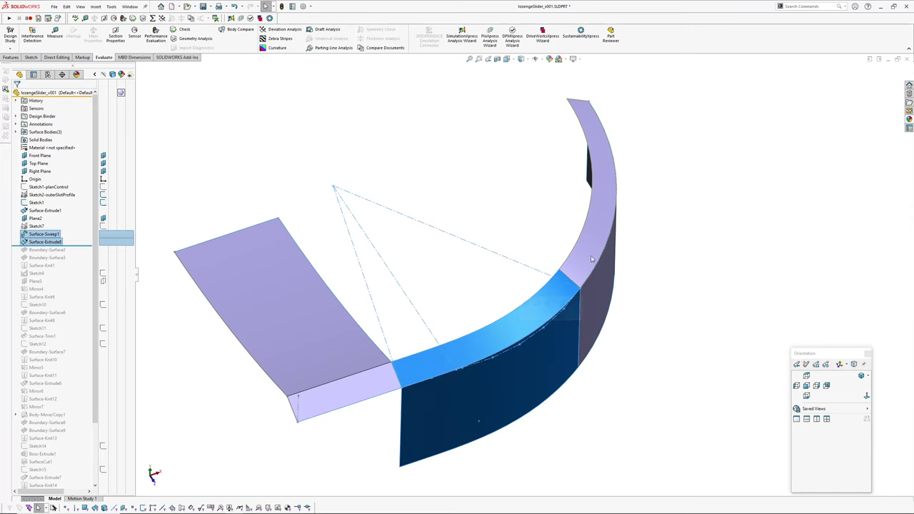
middle_click_drag(505, 342, 588, 356)
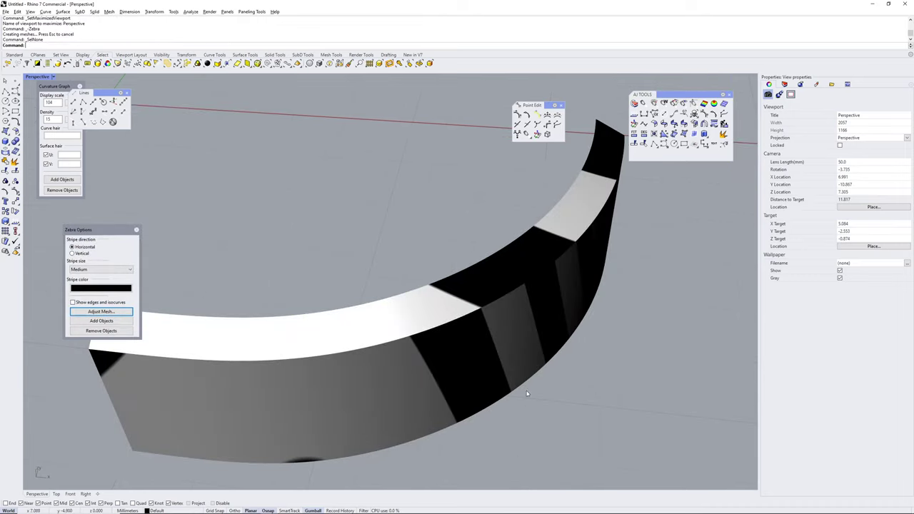
- Examine the zebra stripes across the swept strip and the extruded wall in Rhino
scroll(508, 382, "down", 4)
scroll(447, 329, "up", 4)
right_click_drag(495, 375, 464, 333)
scroll(461, 337, "down", 3)
- Explode the extruded wall polysurface into separate surfaces and clear the selection
left_click(435, 349)
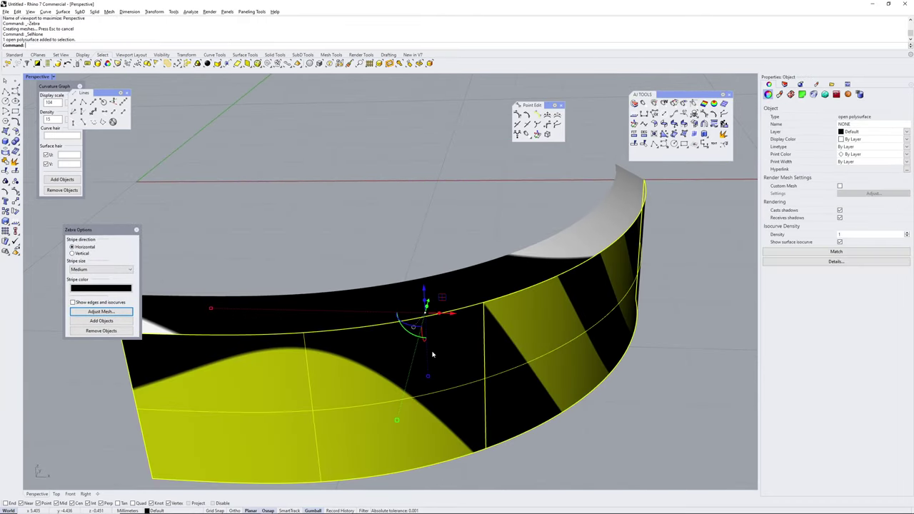
scroll(450, 368, "down", 2)
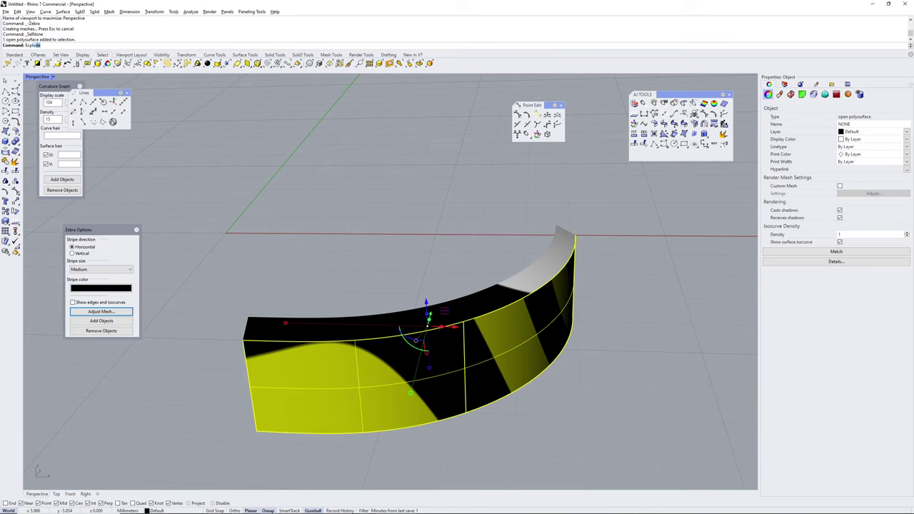
type("Explo")
key("Return")
left_click(504, 447)
- Check the degree and control point count of the wall's front surface with the What command, and close its description
left_click(413, 400)
right_click_drag(413, 401, 444, 367, "shift")
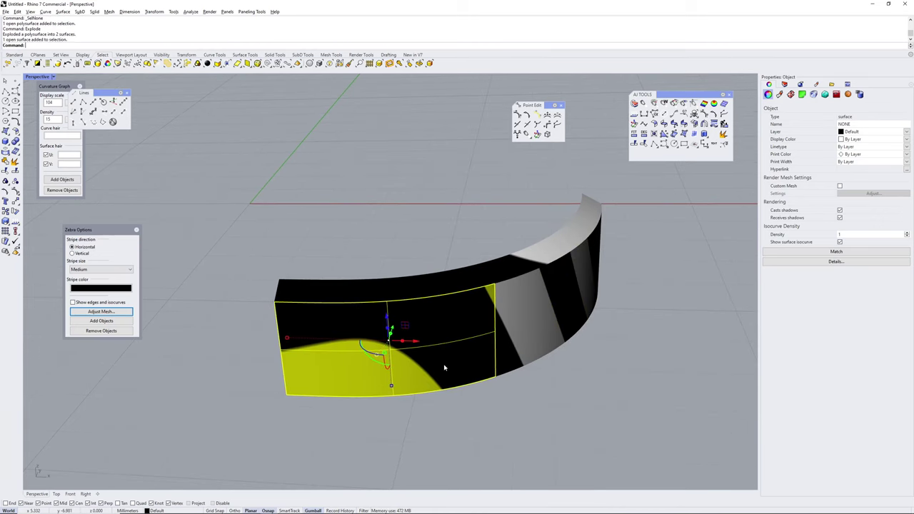
key("Return")
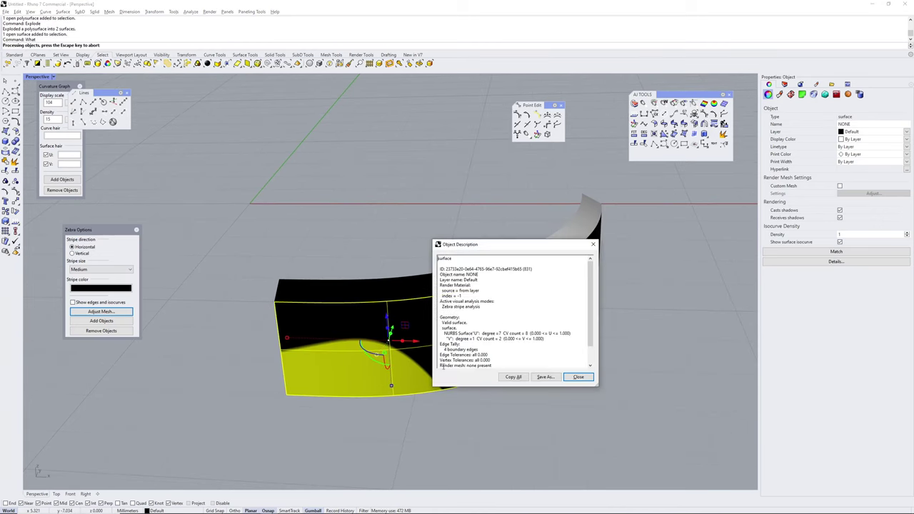
left_click_drag(468, 333, 532, 332)
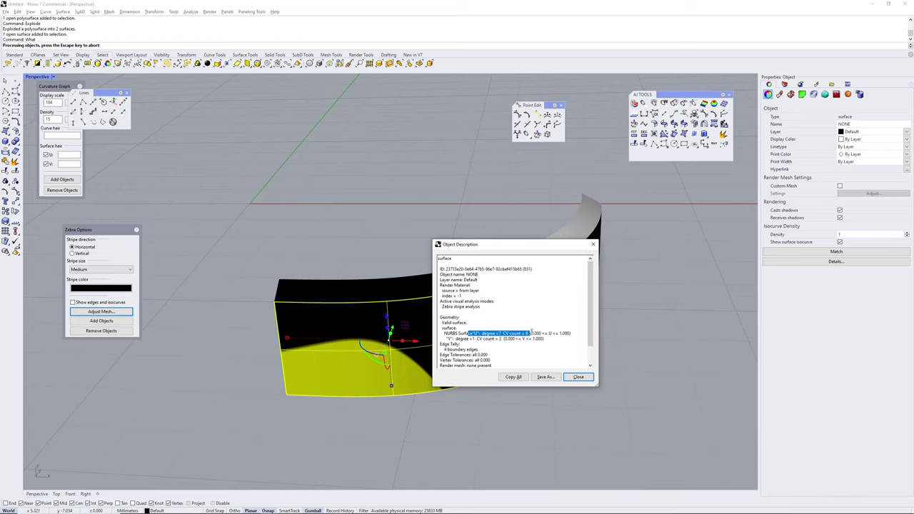
left_click(577, 378)
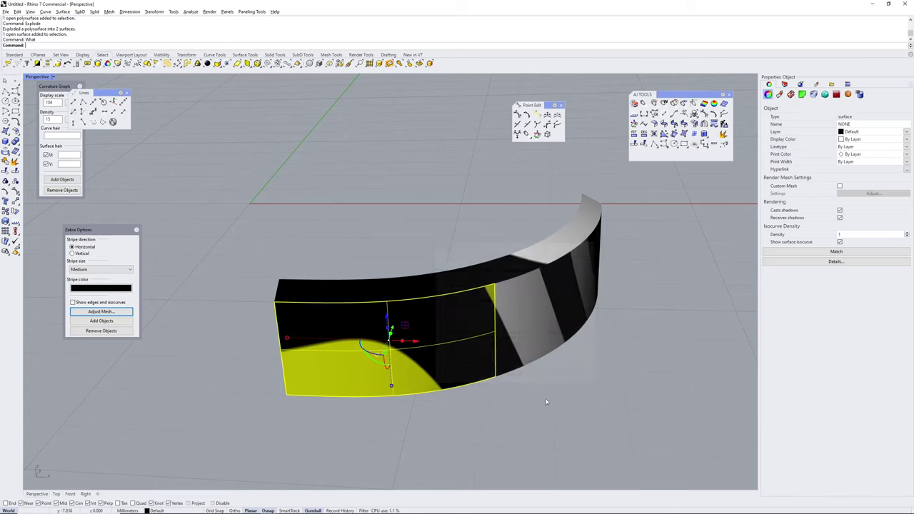
- Turn on the control points of the wall's front surface and examine their layout from several angles
right_click_drag(527, 402, 504, 403, "shift")
left_click(503, 405)
left_click(445, 351)
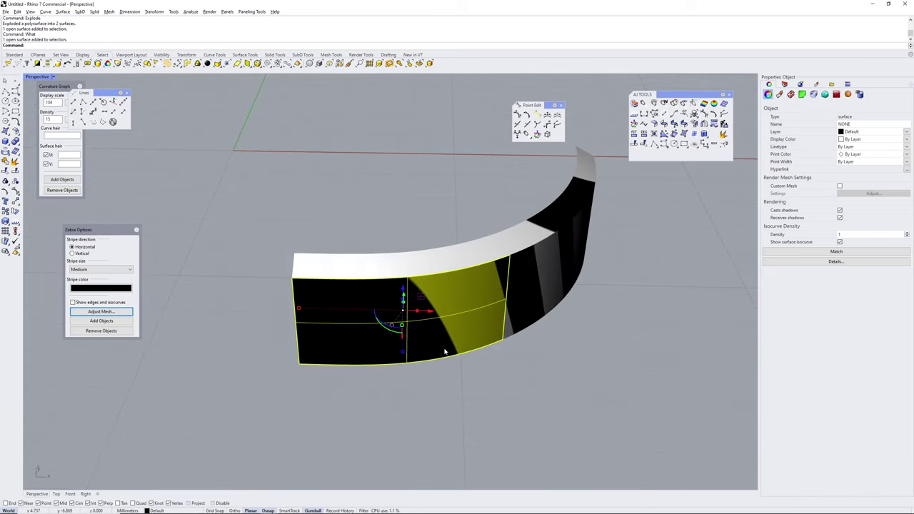
key("F10")
right_click_drag(451, 356, 388, 388)
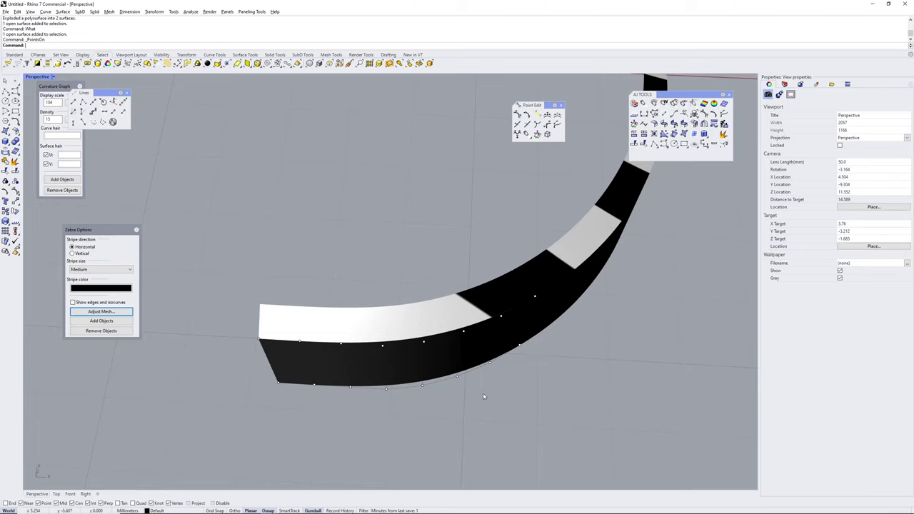
right_click_drag(482, 397, 439, 346)
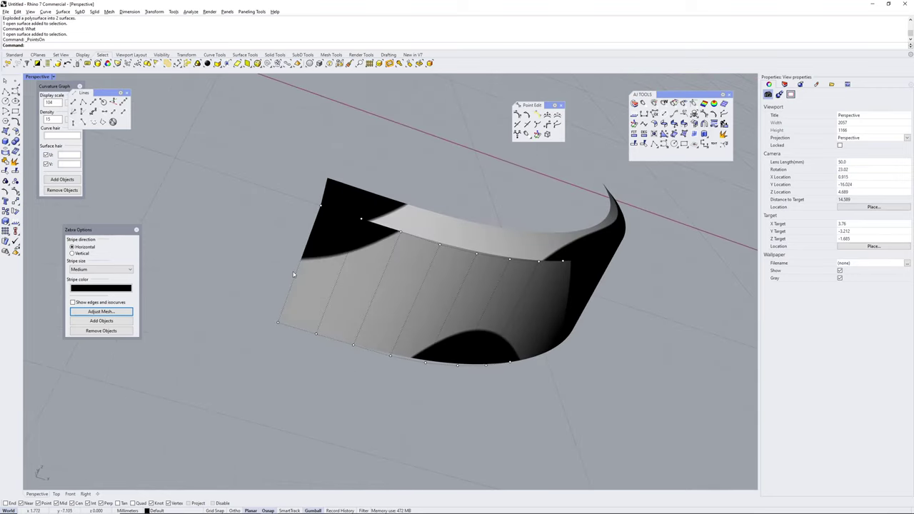
right_click_drag(569, 323, 478, 316)
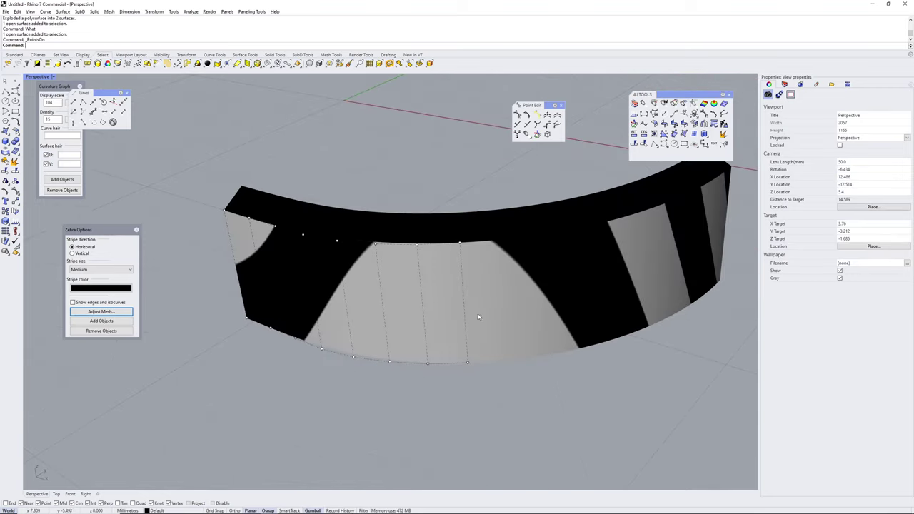
right_click_drag(251, 249, 410, 305)
- Explode the swept strip polysurface into separate surfaces
left_click(396, 270)
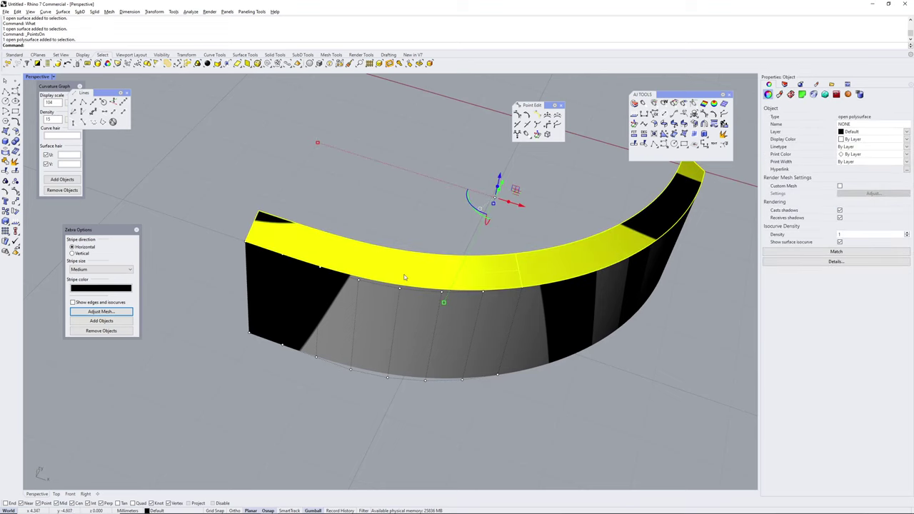
type("lode")
key("Return")
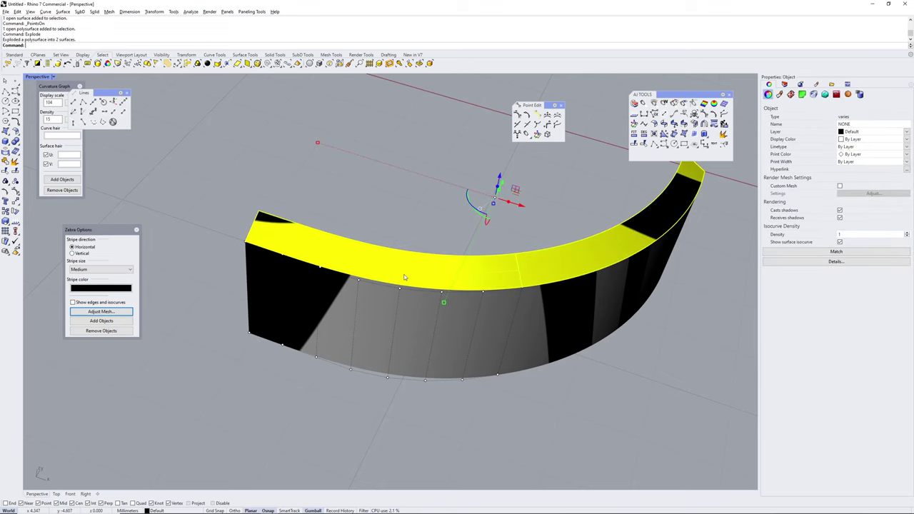
- Hide the wall's control points and show those of the strip surface directly above it instead
left_click(418, 272)
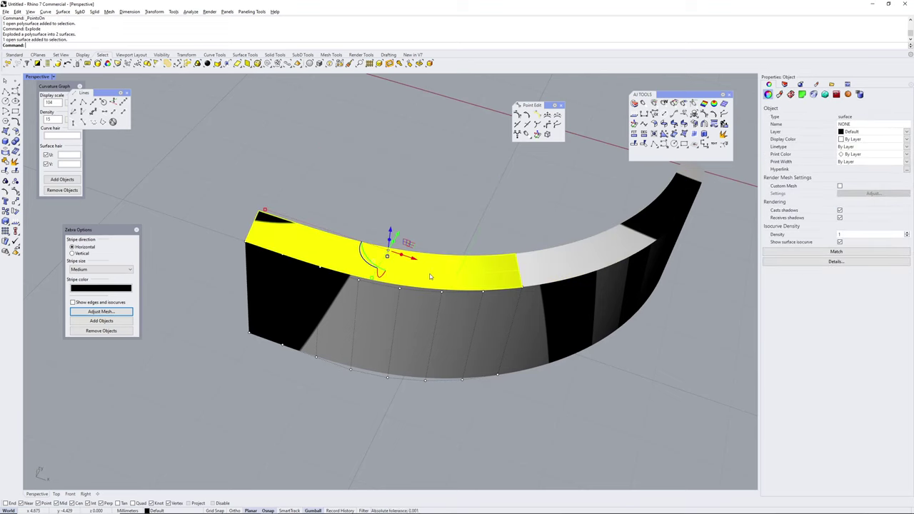
key("F11")
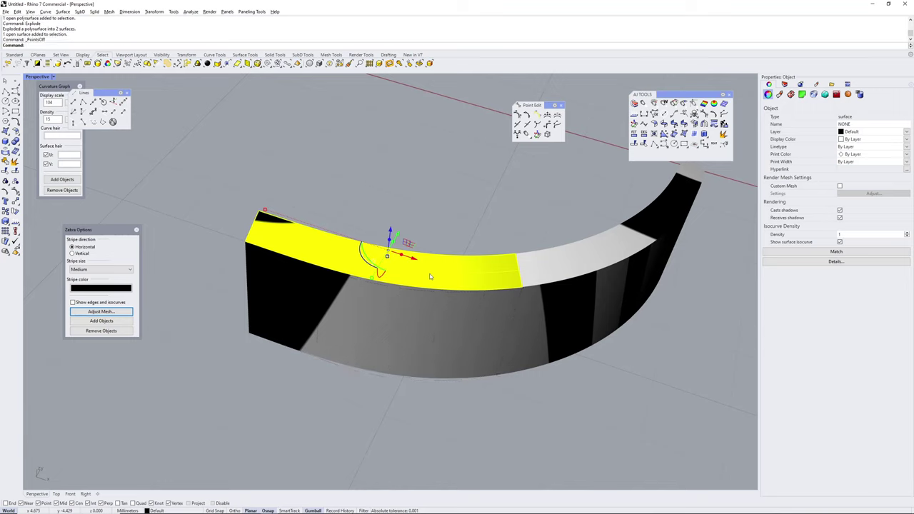
key("F10")
- Read the strip surface's degree and control point count with the What command, and close the description
type("Wha")
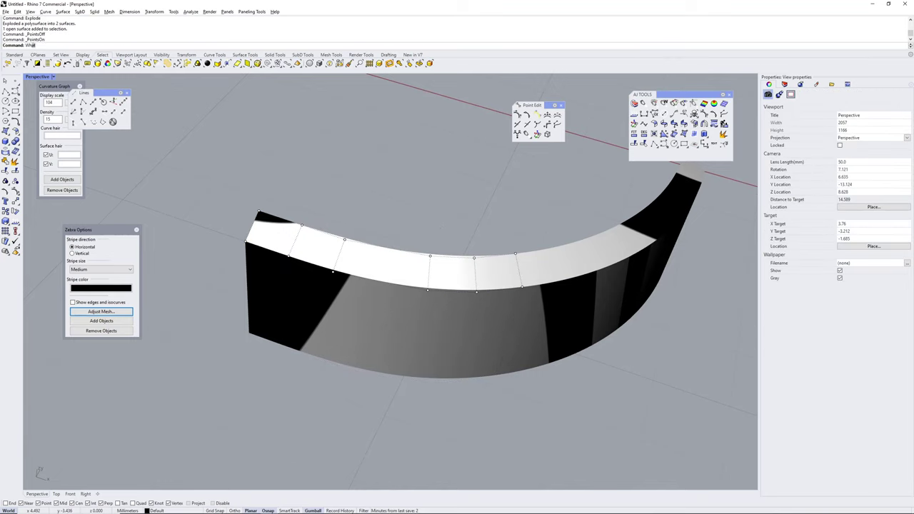
type("t")
key("Return")
left_click(393, 276)
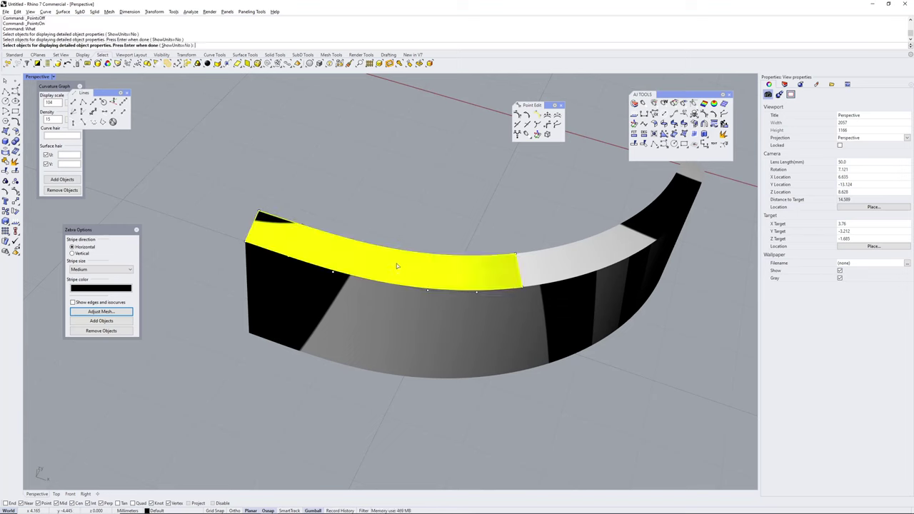
key("Return")
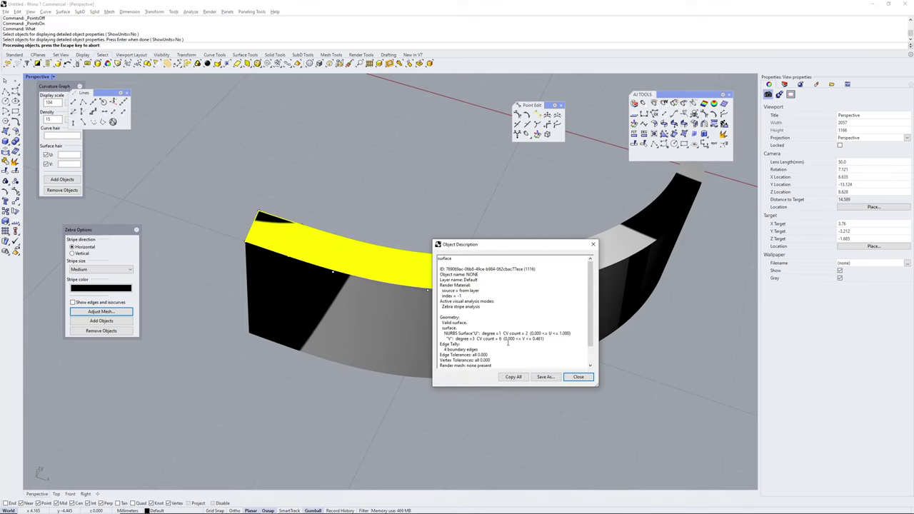
left_click(579, 376)
- Examine the control point layout of the swept strip surface against the adjoining wall from several angles
right_click_drag(578, 376, 494, 389)
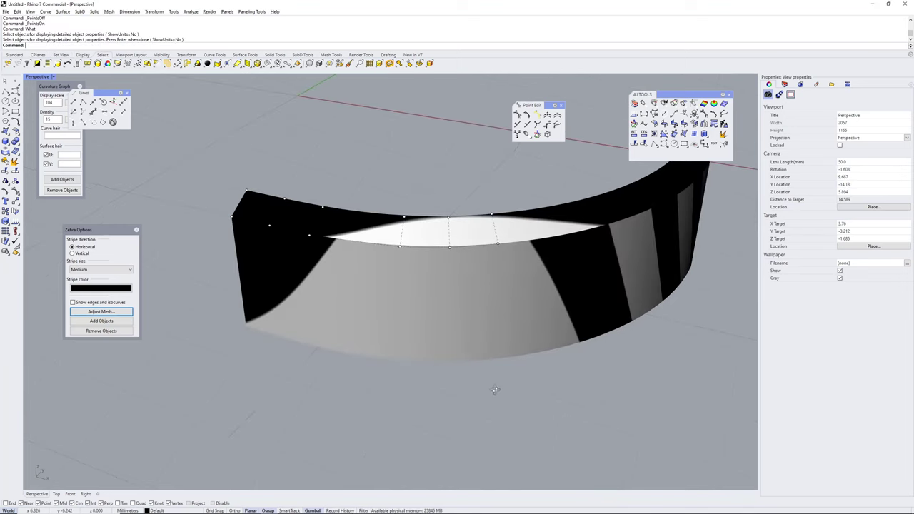
right_click_drag(380, 312, 411, 364)
left_click(387, 200)
right_click_drag(387, 200, 403, 225)
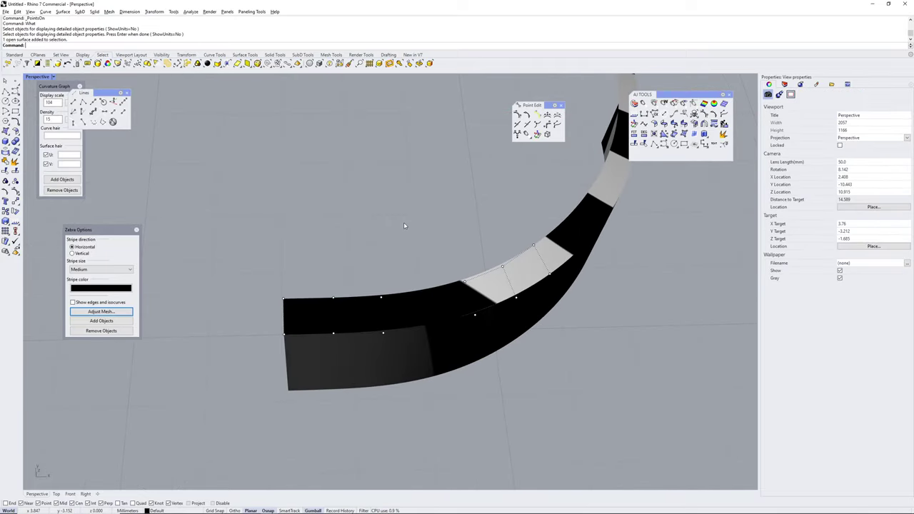
- Run GlobalEdgeContinuity on all the strip and wall surfaces
type("GlobalEdgeContinuity")
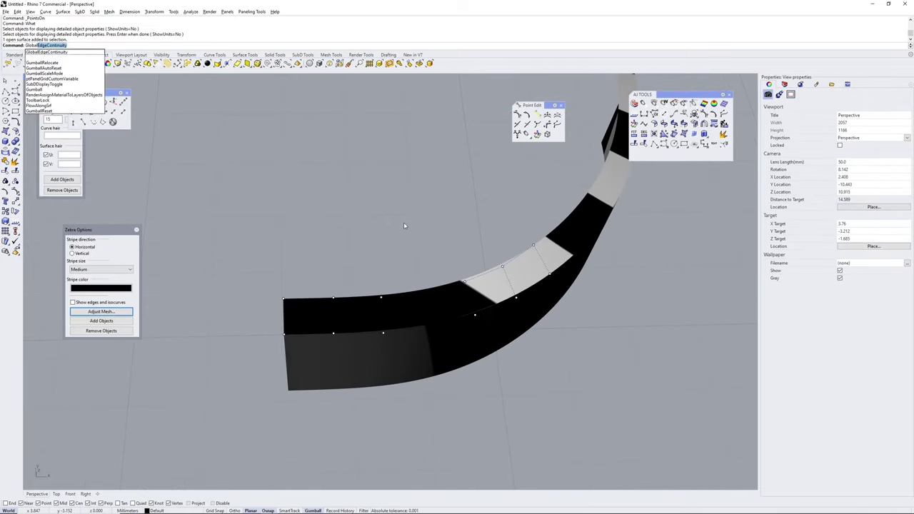
key("Return")
scroll(404, 226, "down", 6)
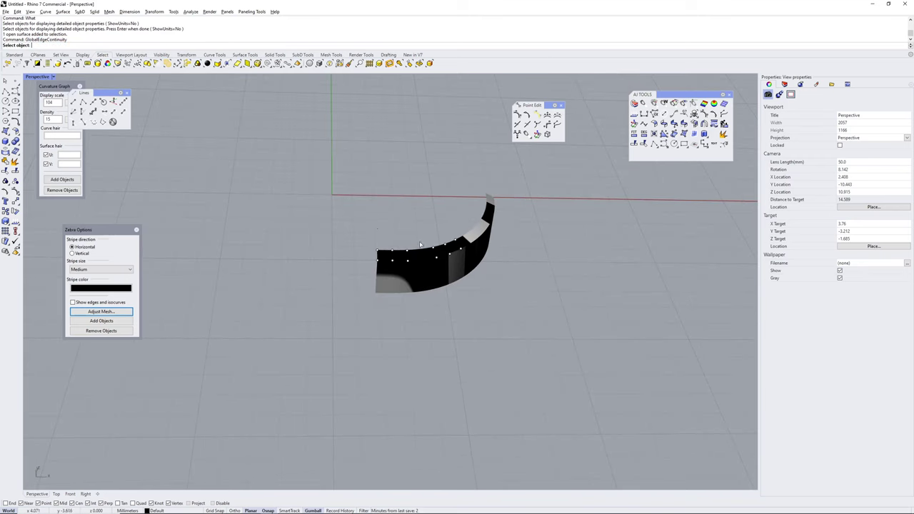
left_click_drag(308, 136, 554, 334)
key("Return")
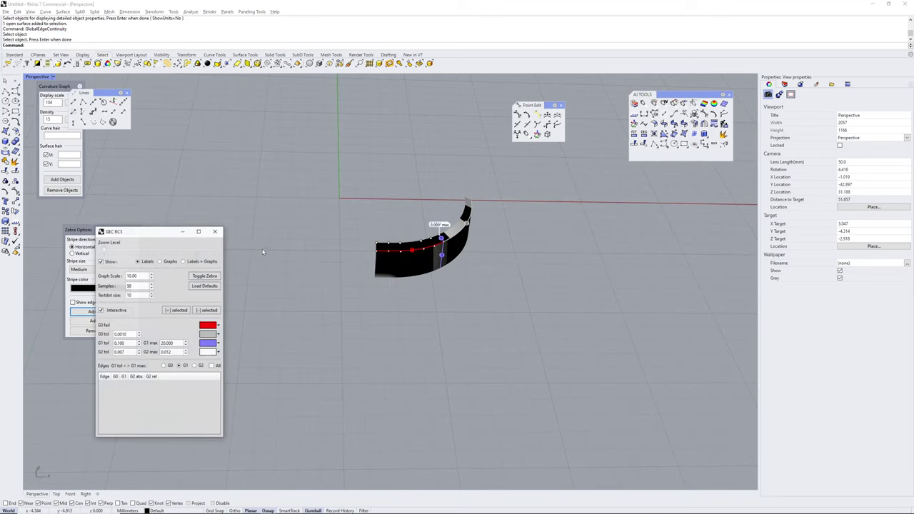
- Close the zebra analysis, list the edges exceeding the G0 tolerance, and inspect the edge shared by strip and wall
left_click_drag(146, 233, 214, 259)
left_click(120, 228)
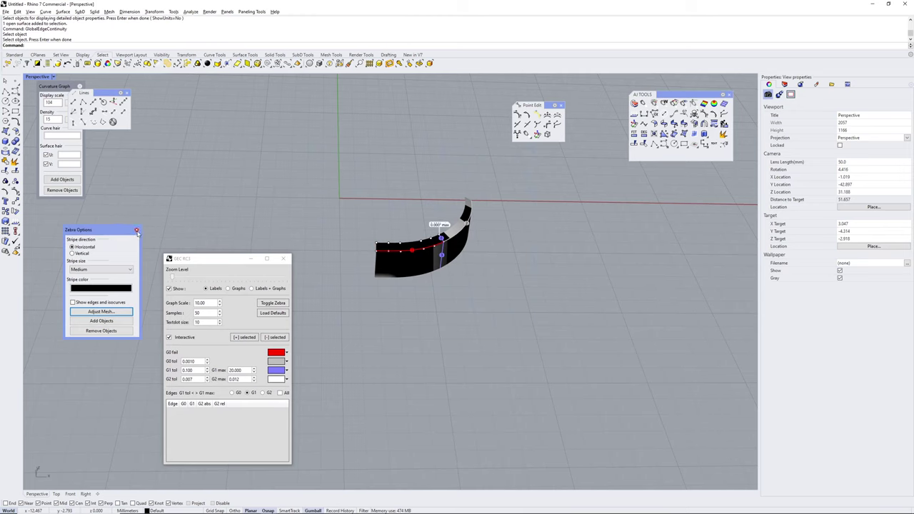
left_click(137, 231)
left_click(233, 392)
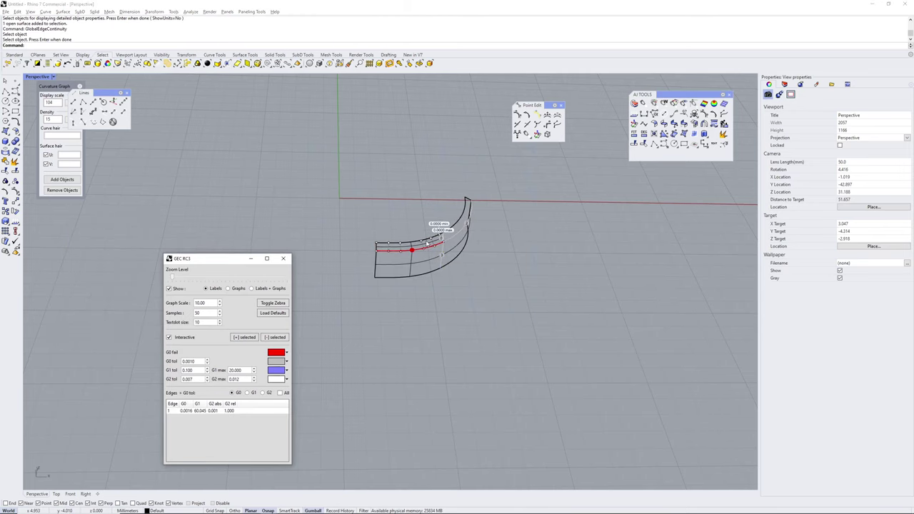
scroll(409, 262, "up", 5)
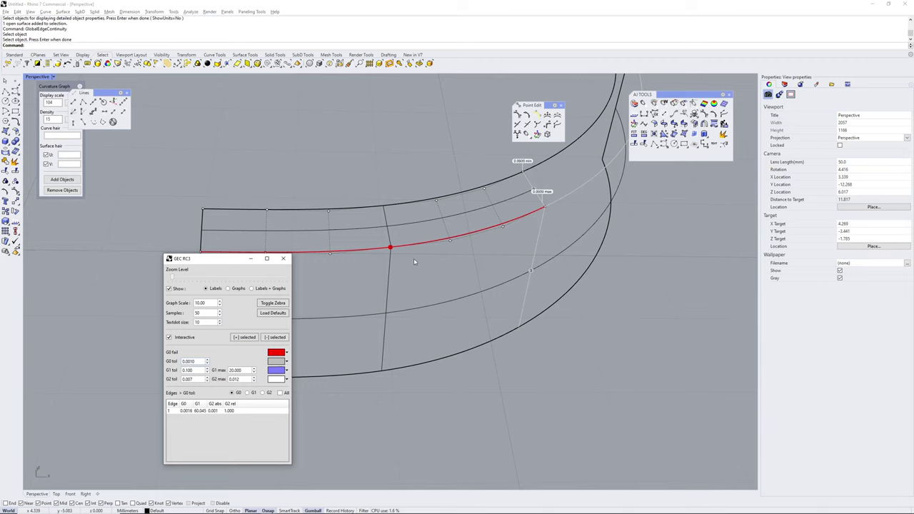
- Examine the edge shared by the swept strip and the wall up close, and compare it with the surrounding control points
scroll(495, 248, "up", 10)
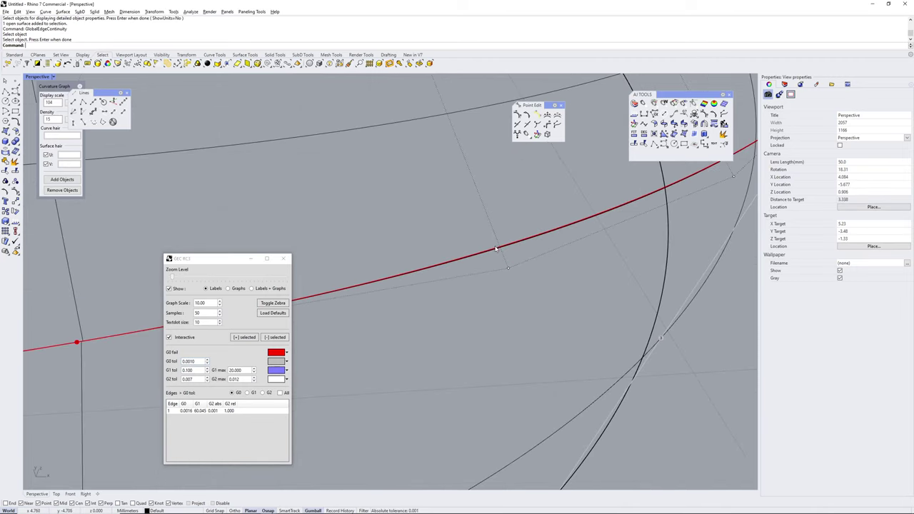
scroll(495, 249, "up", 5)
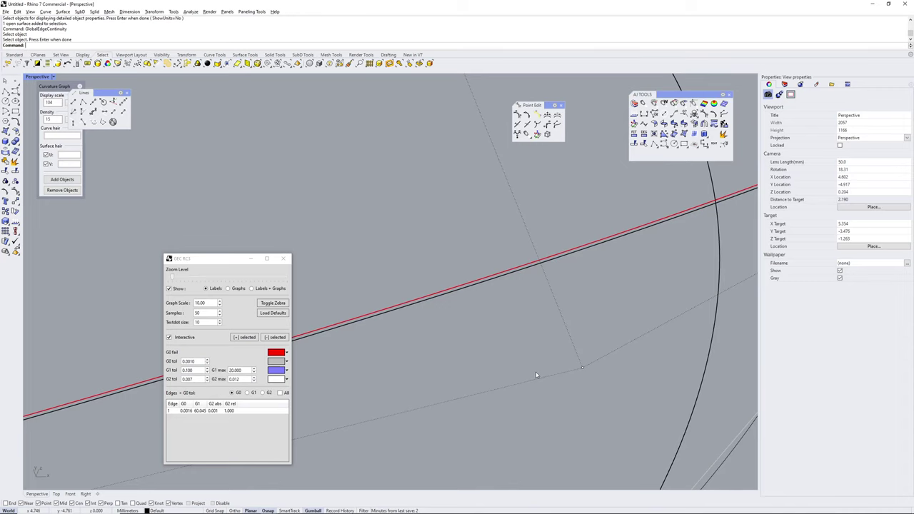
scroll(535, 372, "down", 8)
right_click_drag(535, 372, 527, 336)
right_click_drag(532, 235, 533, 280)
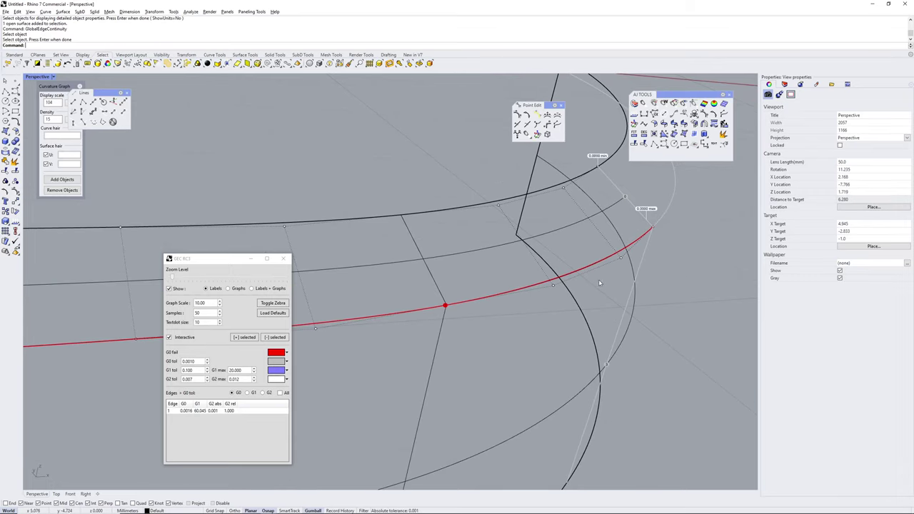
scroll(547, 286, "up", 6)
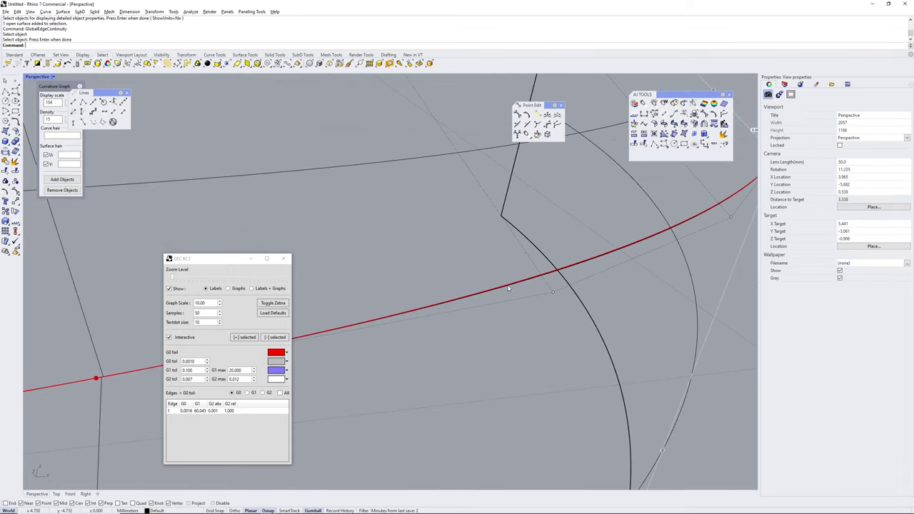
scroll(524, 280, "down", 8)
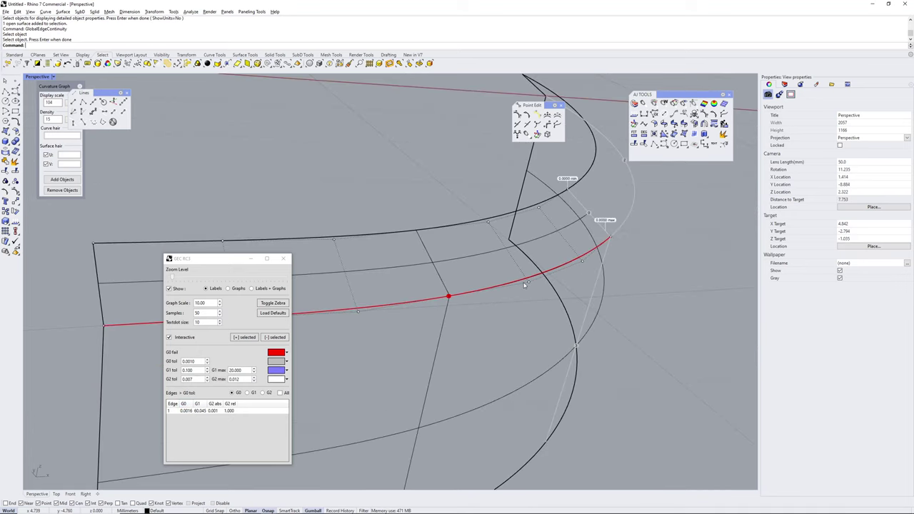
scroll(525, 283, "down", 4)
right_click_drag(525, 284, 449, 207)
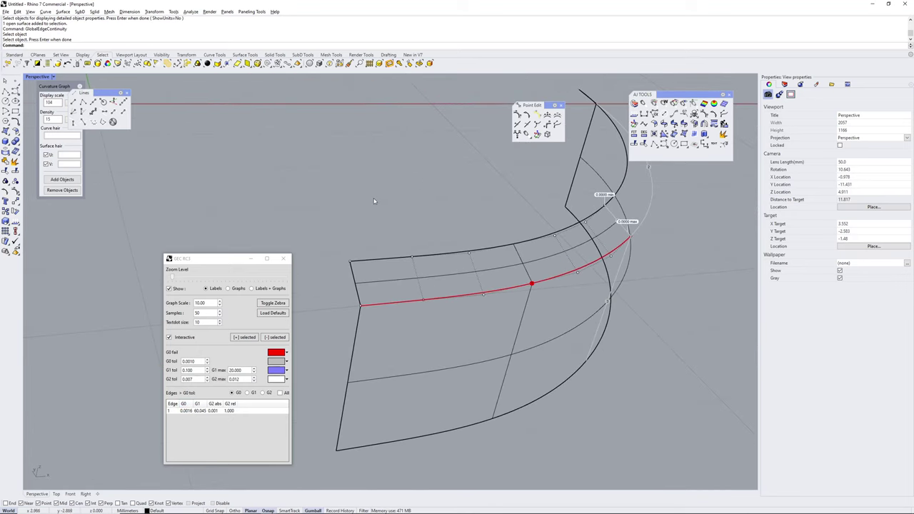
- Switch to SolidWorks and delete the Surface-Sweep1 strip surface
key("alt+Tab")
left_click(443, 212)
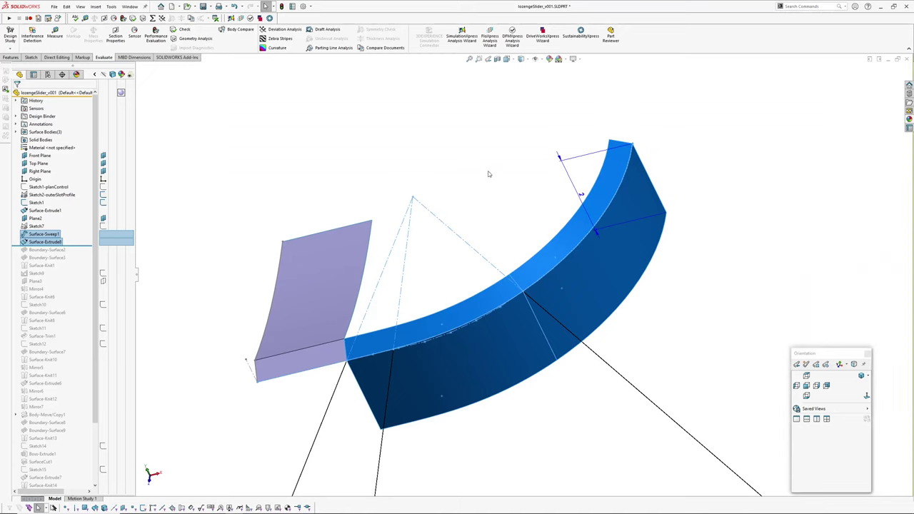
left_click(44, 234)
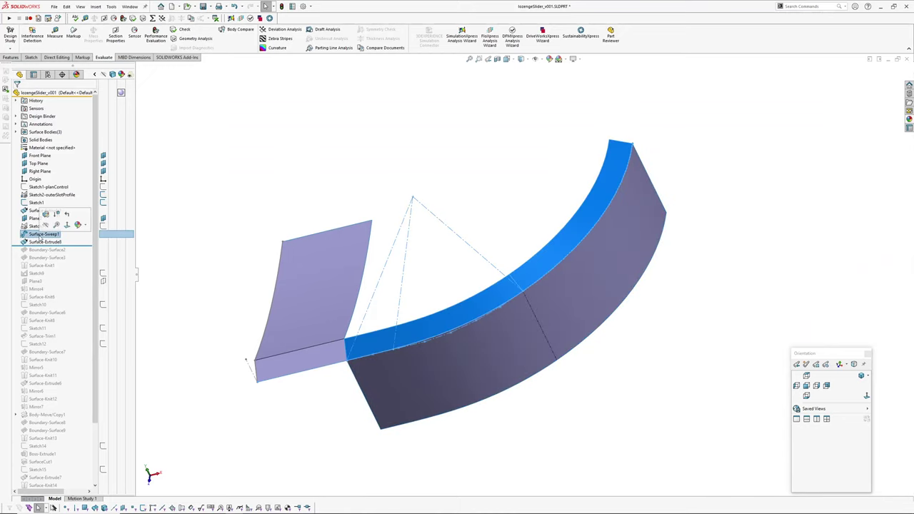
key("Delete")
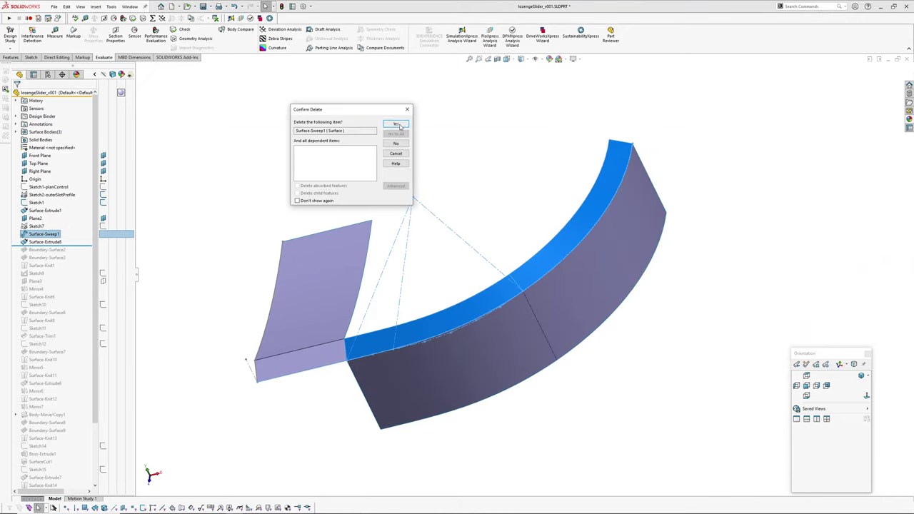
left_click(397, 124)
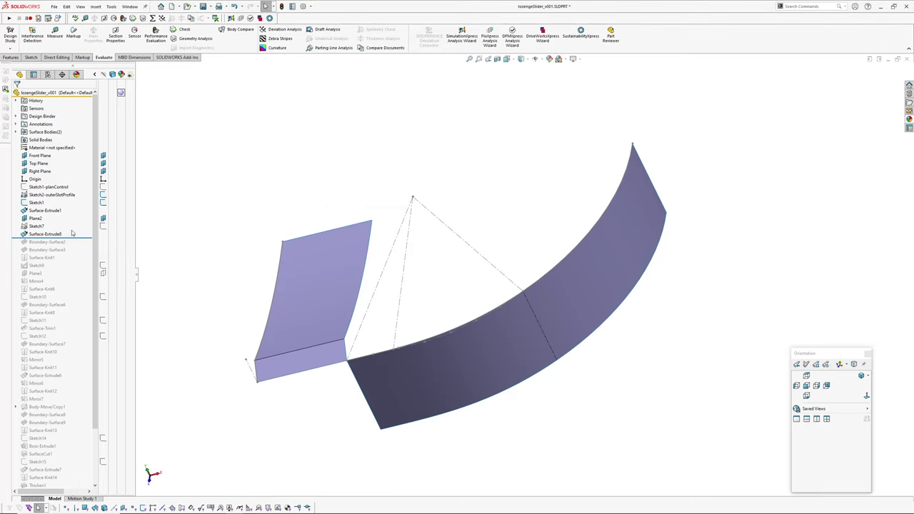
- Check the extruded wall and the Sketch7 curves, and delete the extruded wall surface
left_click(77, 236)
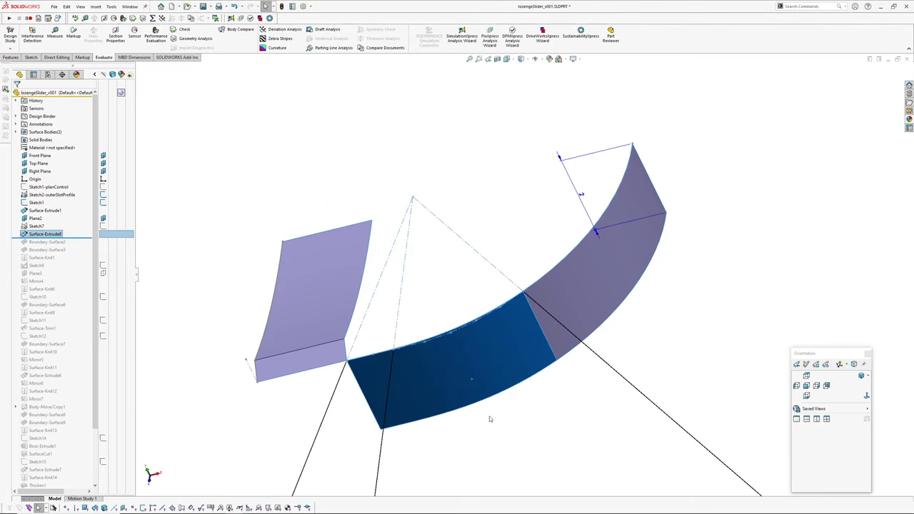
middle_click_drag(490, 419, 506, 374)
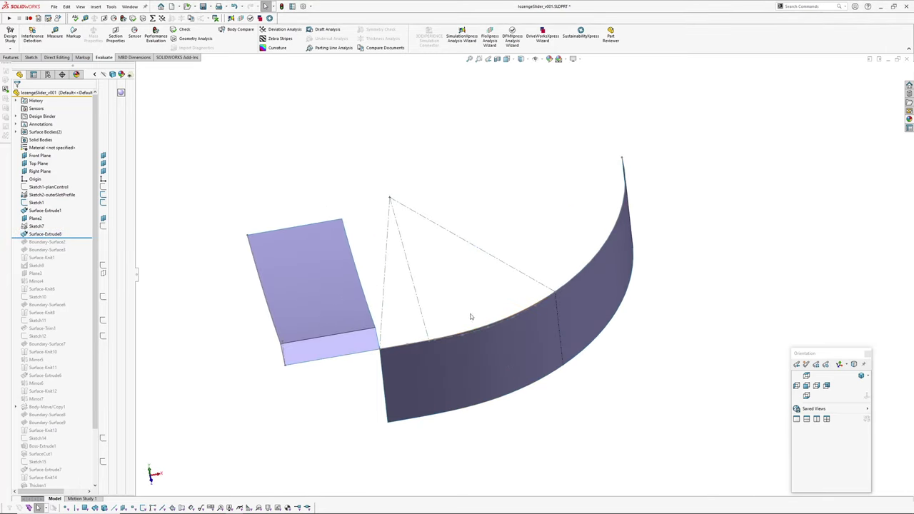
middle_click_drag(534, 402, 526, 396)
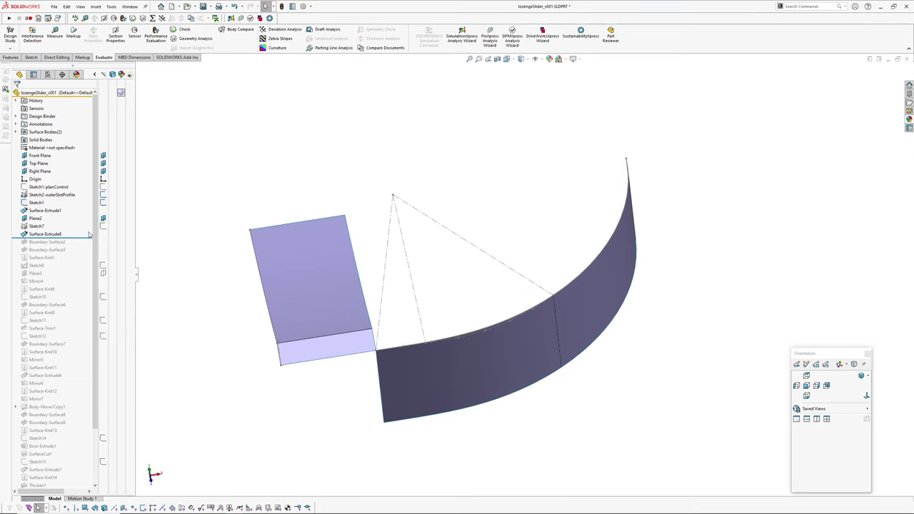
left_click(35, 225)
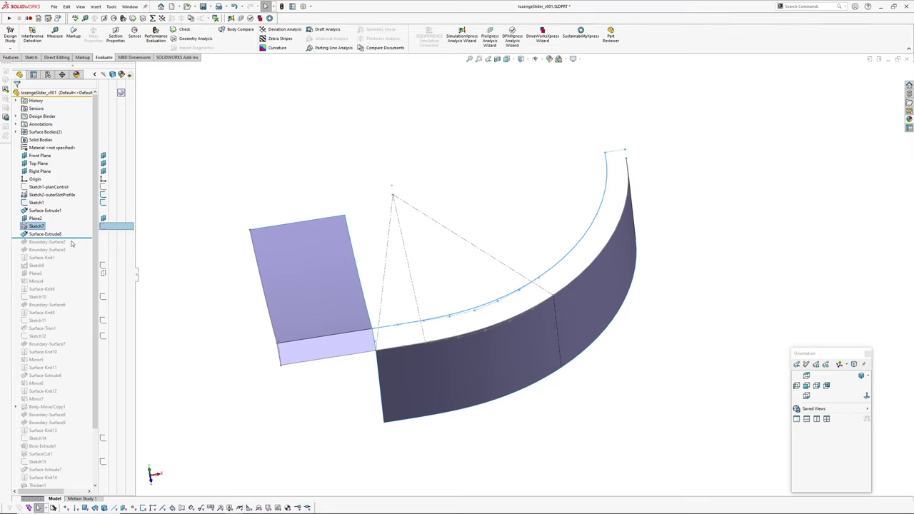
left_click(44, 234)
key("Delete")
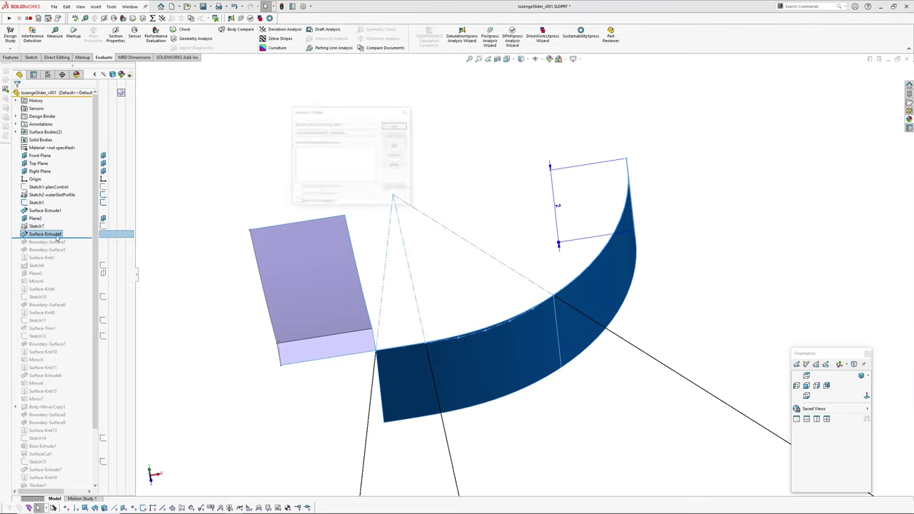
key("Return")
- Roll the feature history forward to include Boundary-Surface2, and review its Direction 1 curves without changing the definition
left_click(37, 226)
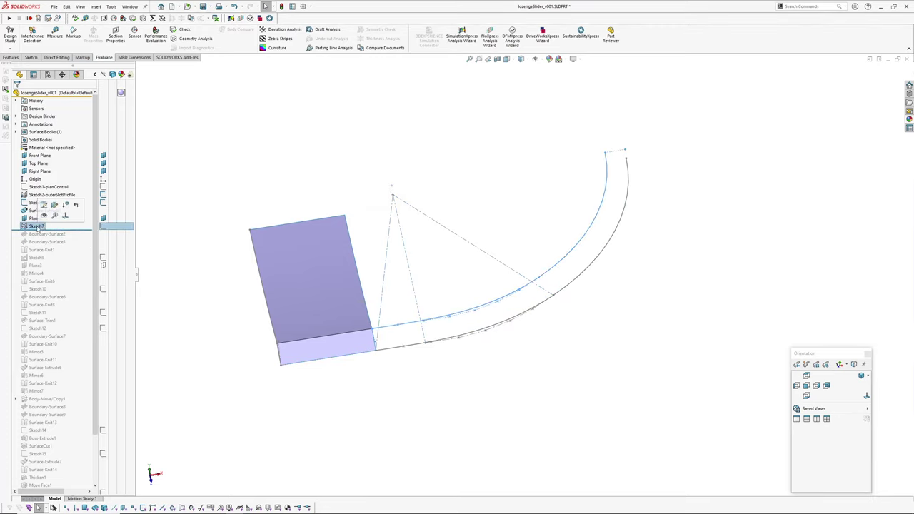
left_click(204, 251)
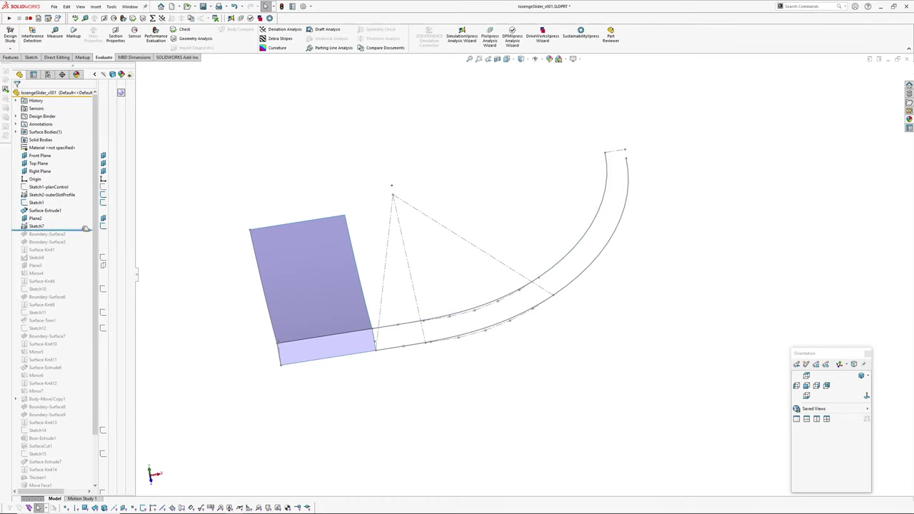
left_click_drag(84, 229, 84, 237)
left_click(47, 233)
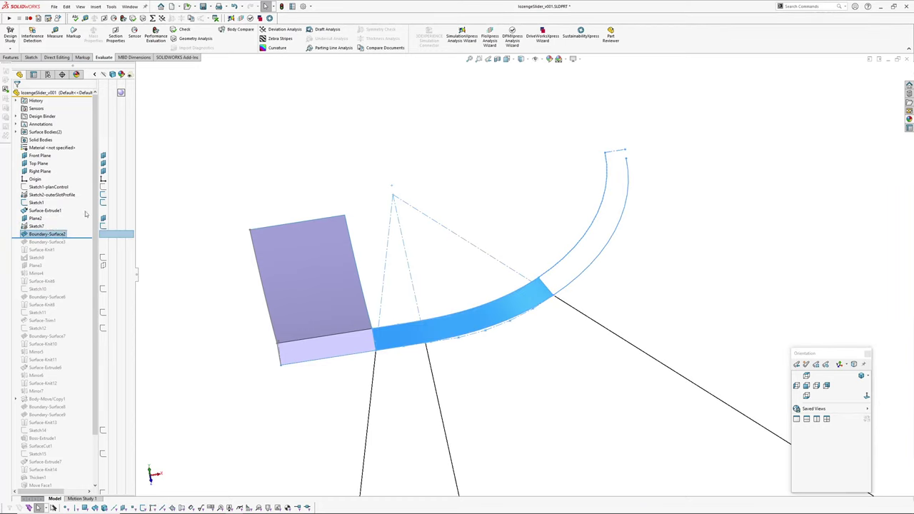
left_click(86, 214)
scroll(439, 351, "down", 3)
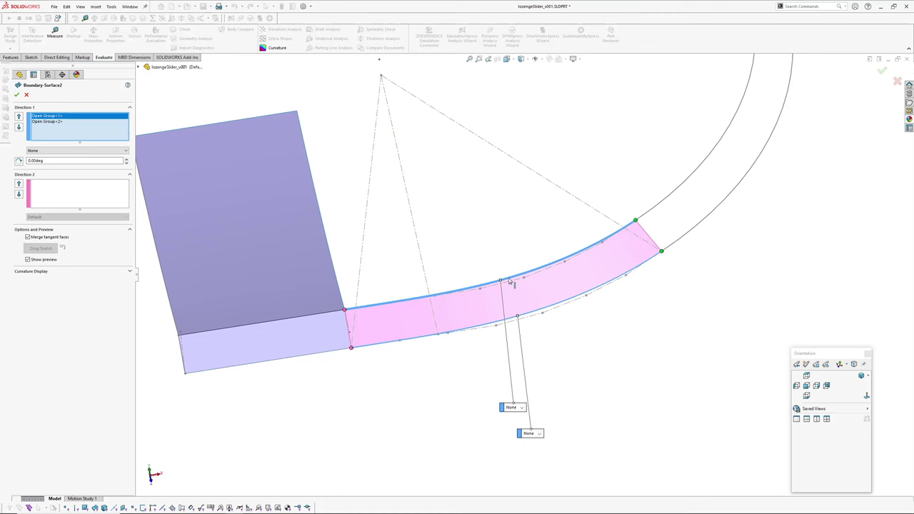
key("Escape")
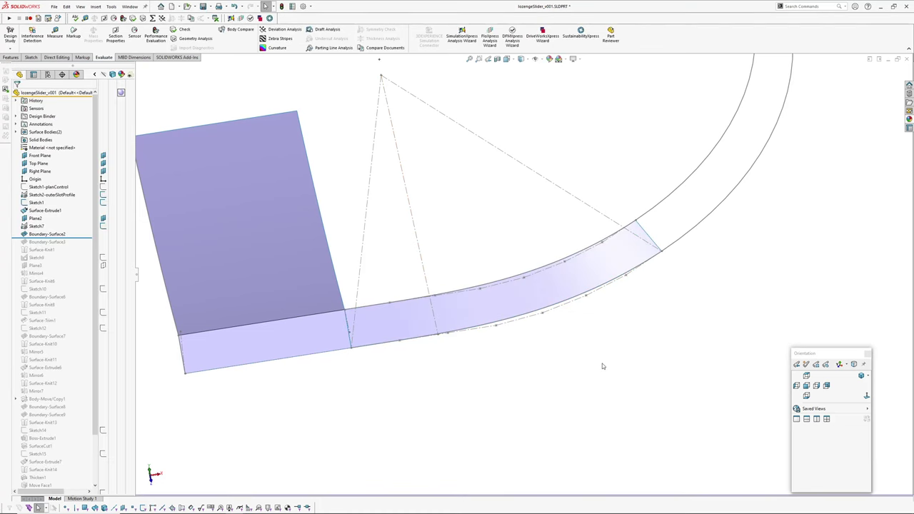
- Transfer the Boundary-Surface2 strip to Rhino, discarding the changes in the open untitled document
scroll(603, 366, "up", 1)
left_click(523, 302)
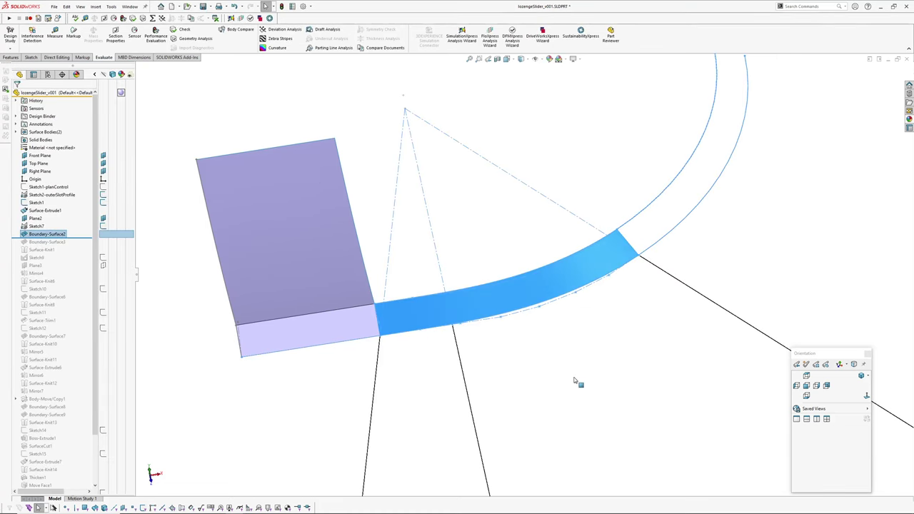
key("alt+Tab")
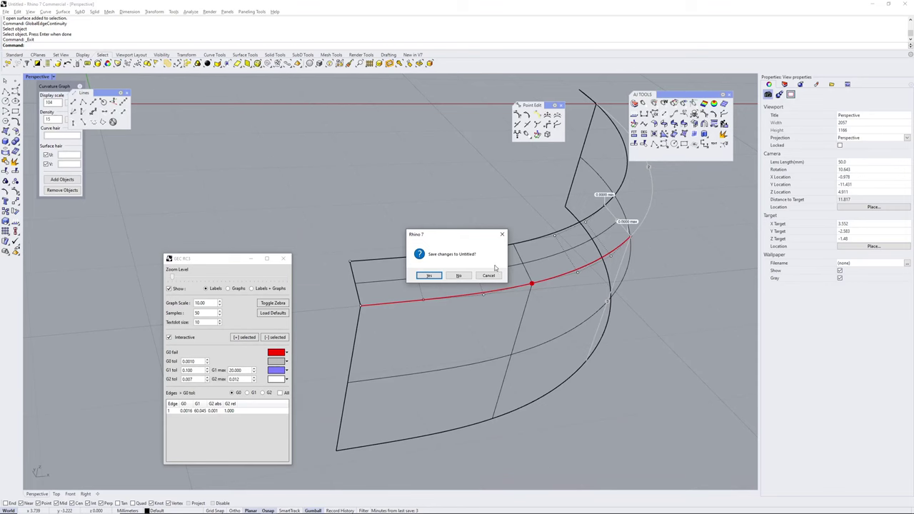
key("Escape")
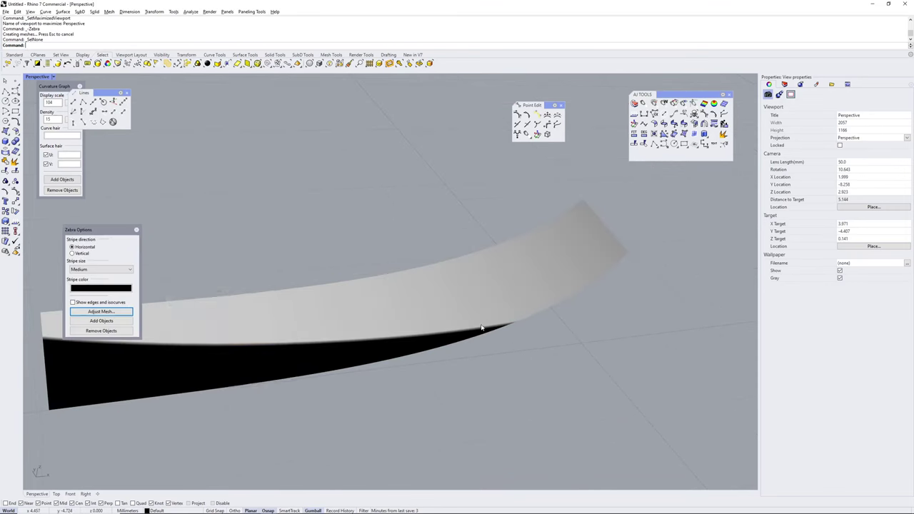
- Read the boundary strip's U and V degree and control point count with the What command, and close the description
left_click(457, 301)
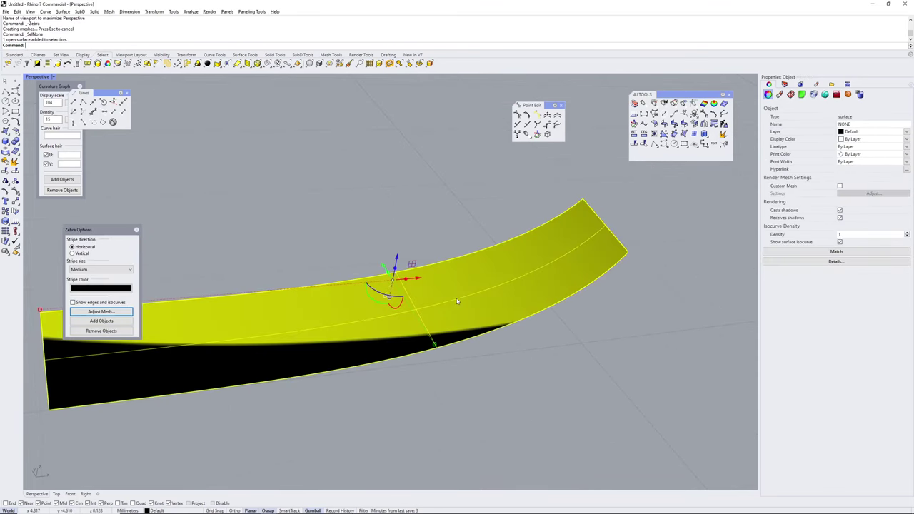
type("What")
key("Return")
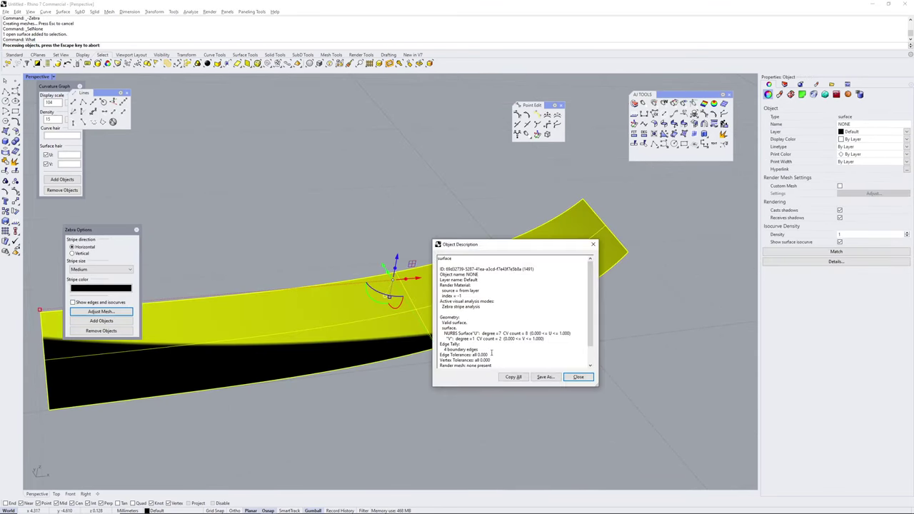
left_click_drag(478, 337, 523, 335)
left_click(490, 333)
left_click(578, 377)
right_click_drag(564, 400, 539, 339)
left_click(534, 353)
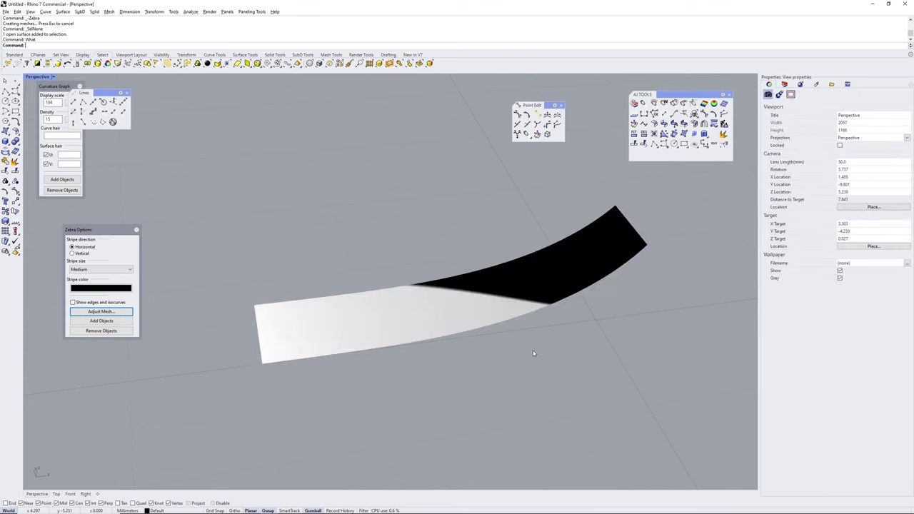
left_click(525, 305)
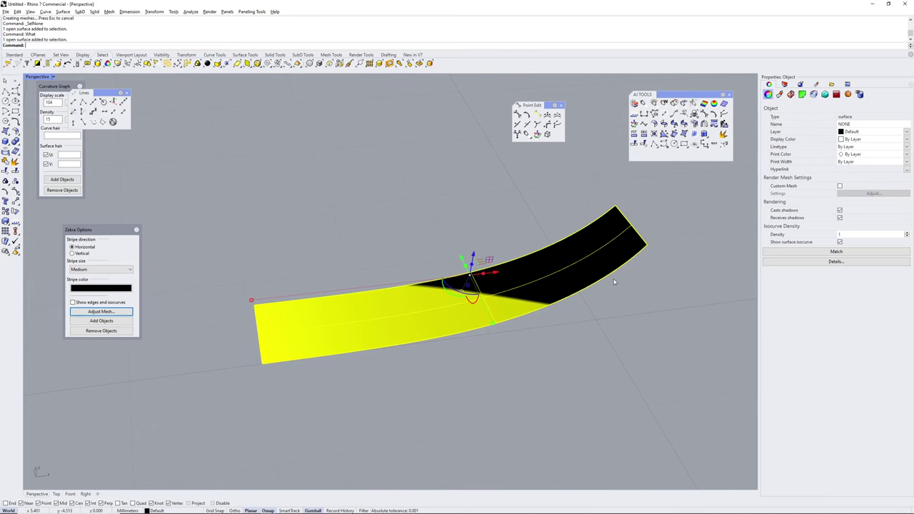
right_click_drag(450, 336, 490, 373)
- Switch to SolidWorks, select the boundary strip together with the extruded wall face, and transfer both to Rhino
key("alt+Tab")
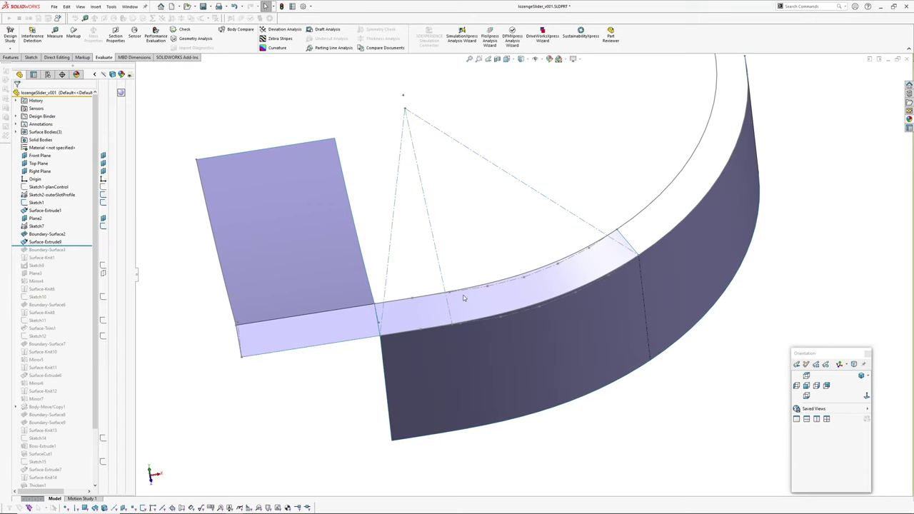
left_click(506, 294)
left_click(524, 352, "ctrl")
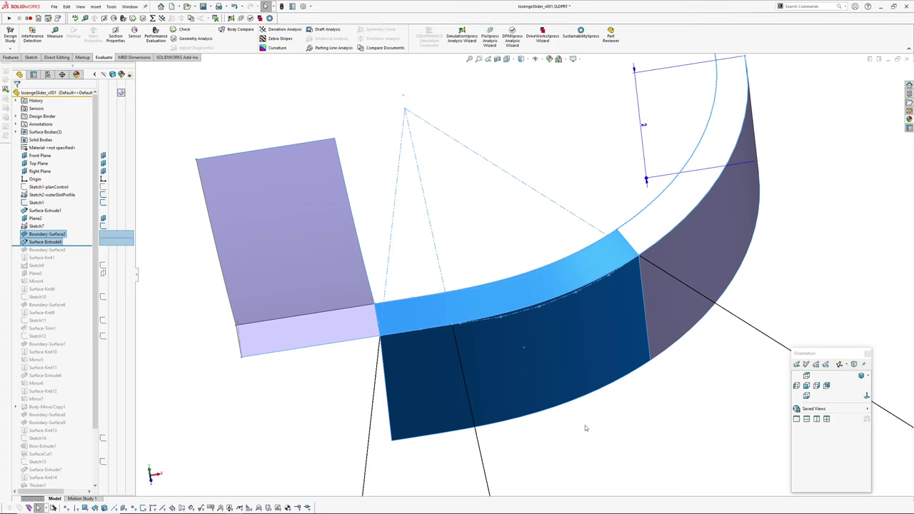
key("alt+Tab")
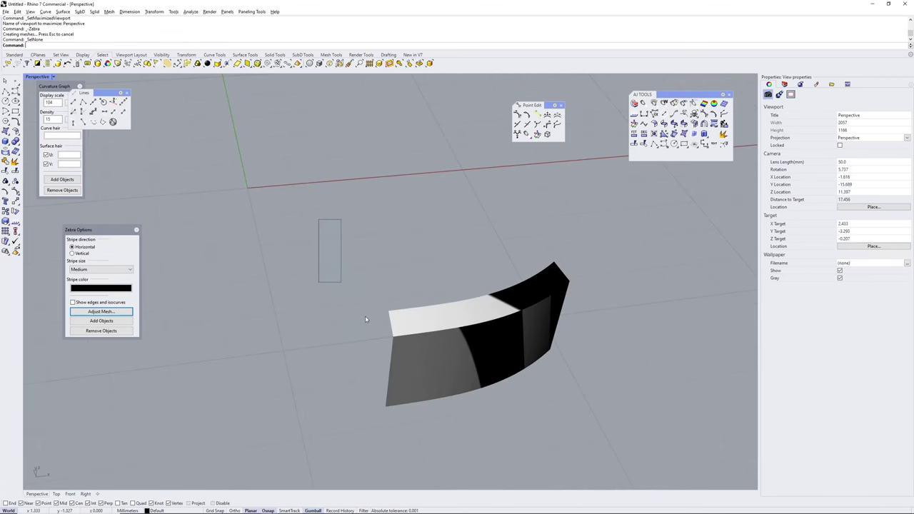
- Run GlobalEdgeContinuity on the boundary strip and the extruded wall
left_click_drag(365, 319, 647, 448)
type("Global")
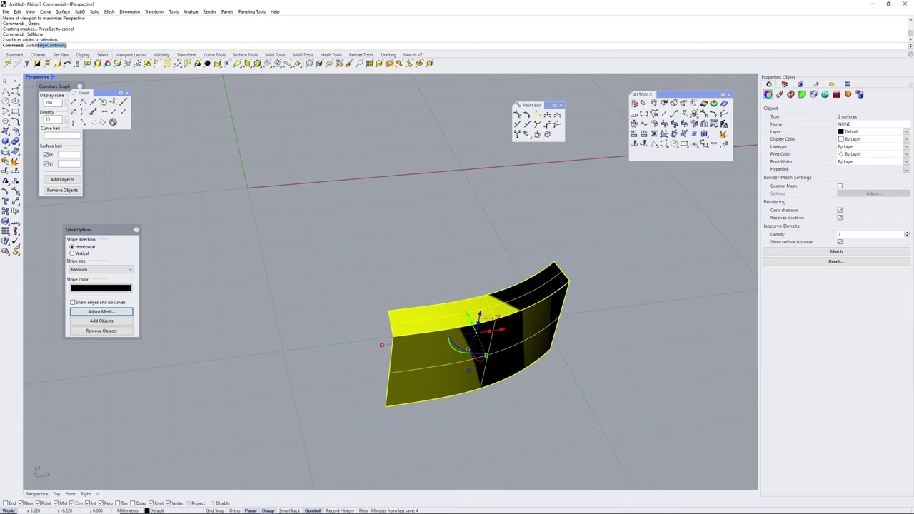
key("Return")
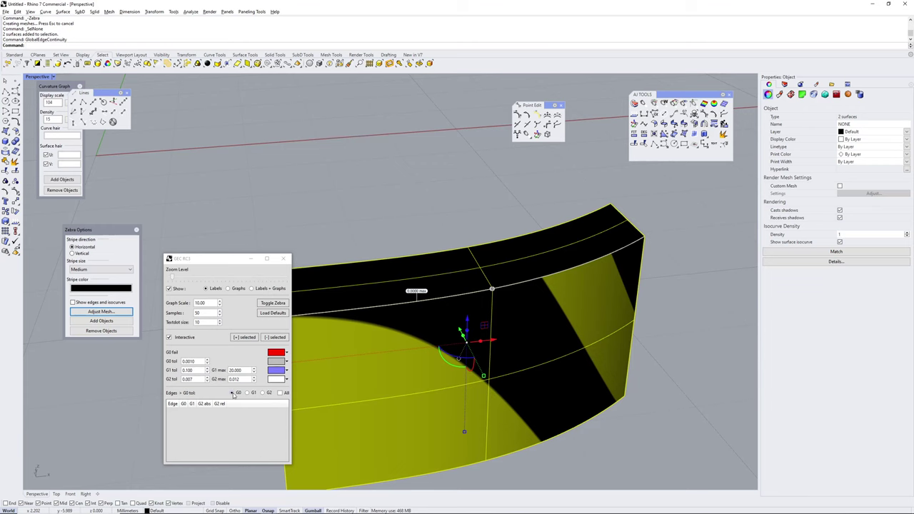
- Set the G0 tolerance to 0.0001 and inspect the edge shared by the boundary strip and wall
right_click_drag(427, 305, 378, 325)
scroll(454, 334, "up", 3)
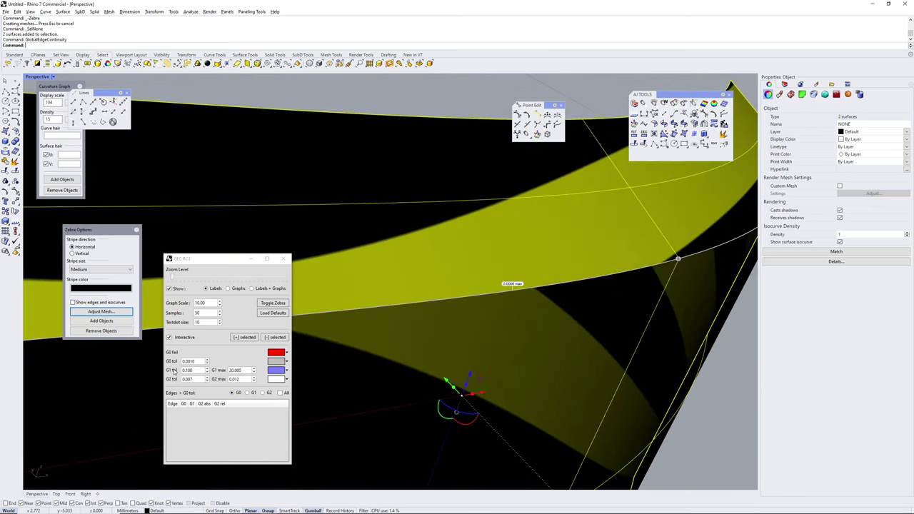
left_click(198, 362)
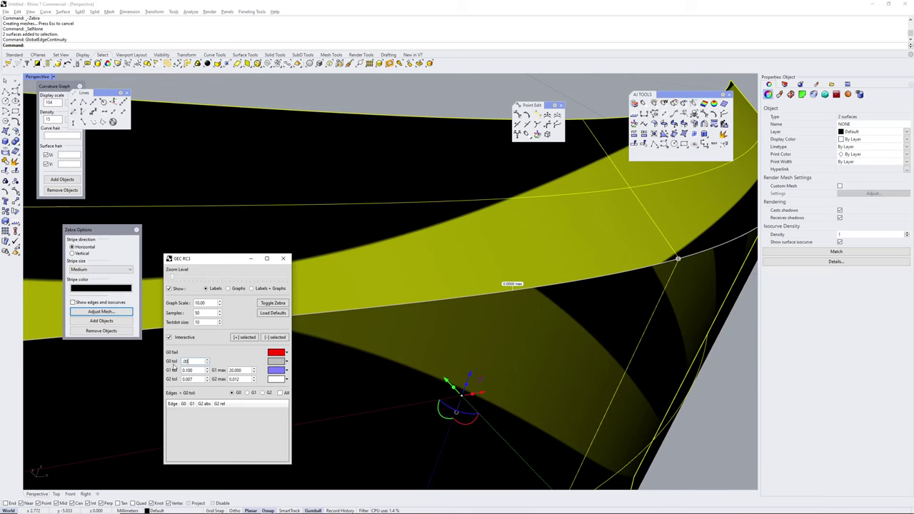
right_click_drag(487, 343, 561, 297)
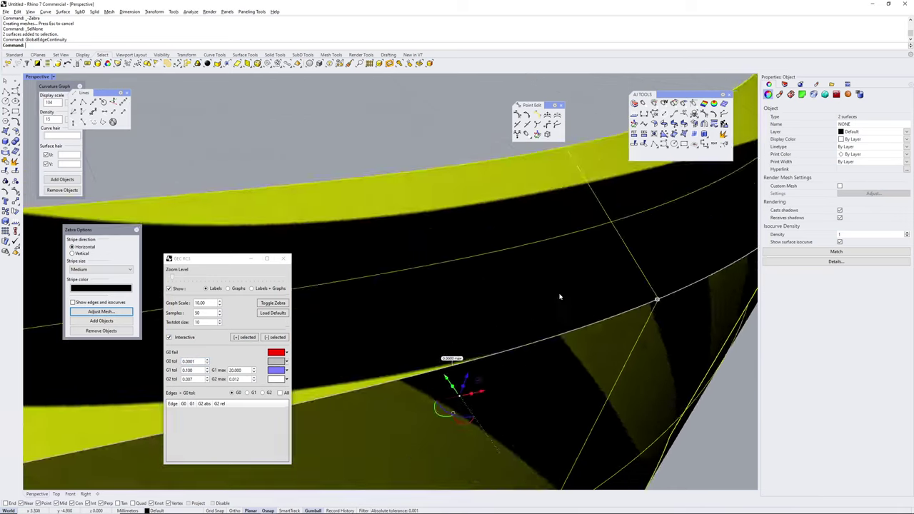
- Clear the selection and examine the zebra-shaded boundary strip and extruded wall as a whole
scroll(554, 291, "down", 6)
left_click(483, 202)
right_click_drag(484, 203, 448, 211)
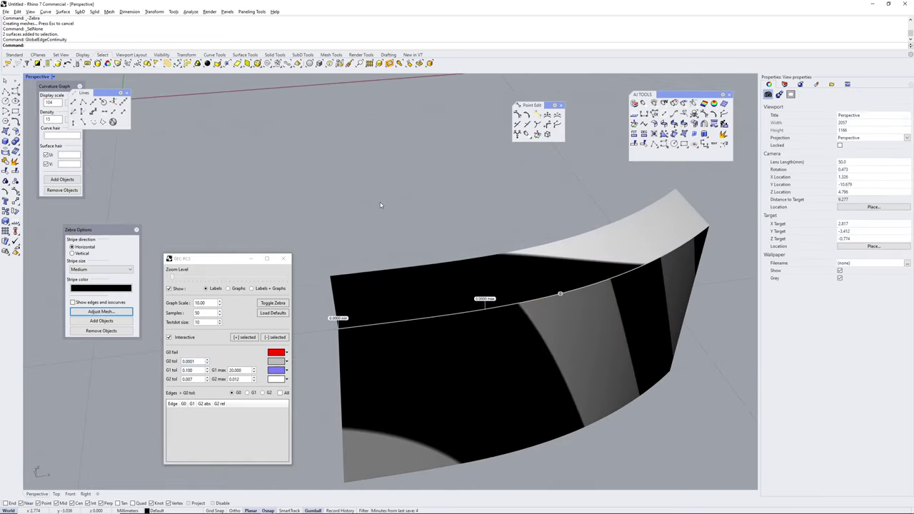
- Switch to SolidWorks and delete the Surface-Extrude9 wall below the boundary strip
key("alt+Tab")
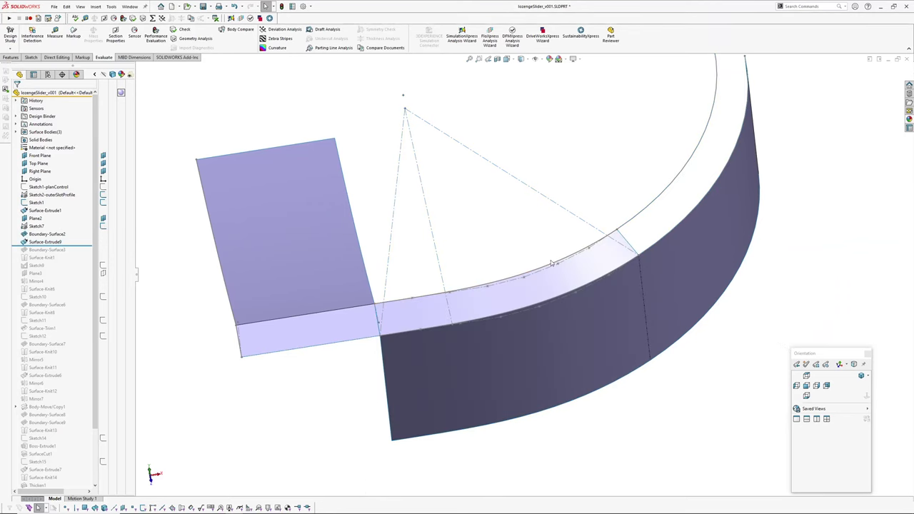
left_click(522, 363)
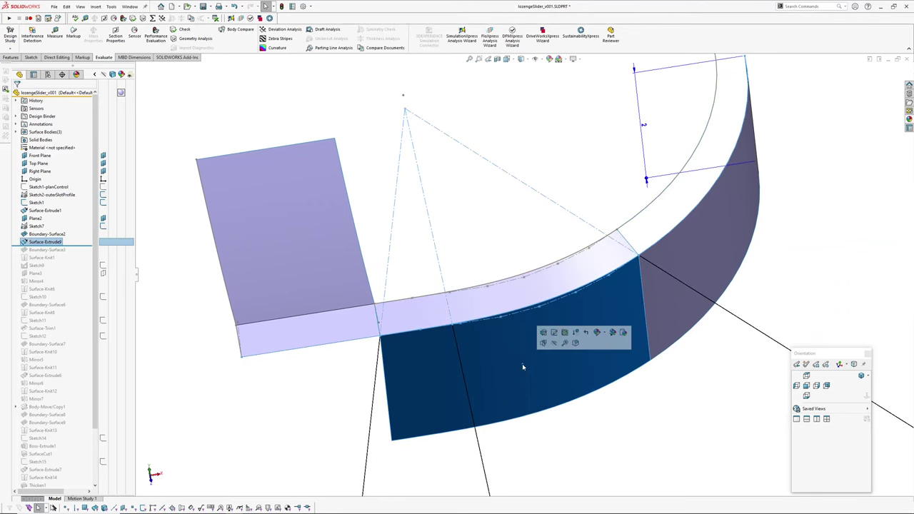
key("Delete")
key("Return")
scroll(564, 363, "down", 4)
middle_click_drag(587, 331, 569, 341)
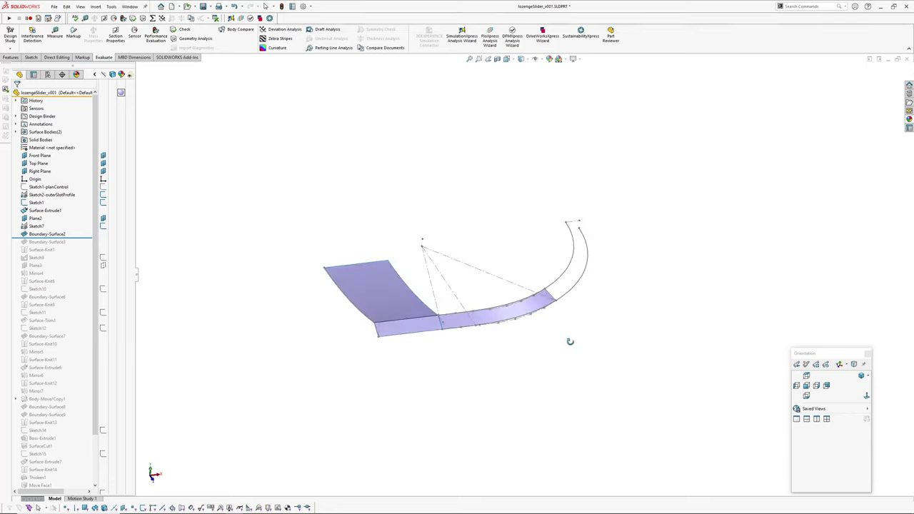
- Roll the feature history forward past Sketch9 and on past Boundary-Surface6 to review the slider surfaces
left_click_drag(80, 238, 78, 261)
middle_click_drag(506, 293, 543, 362)
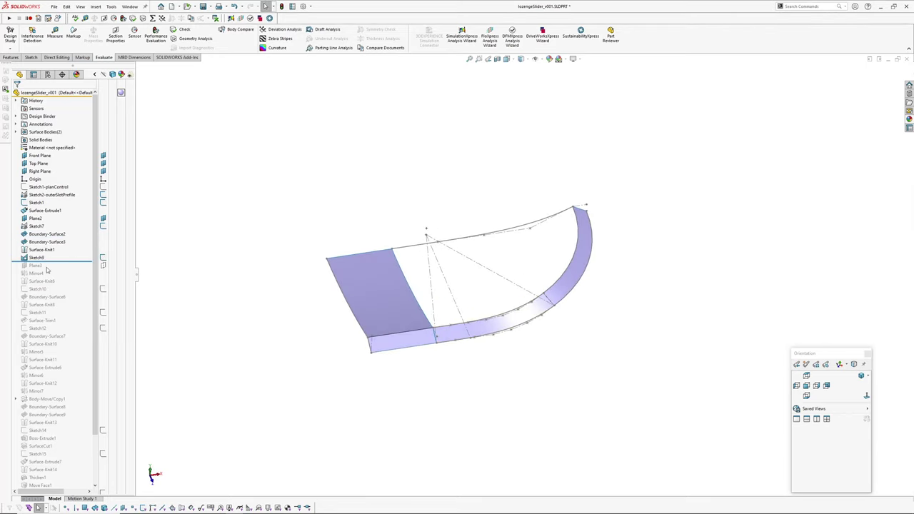
left_click_drag(69, 261, 73, 300)
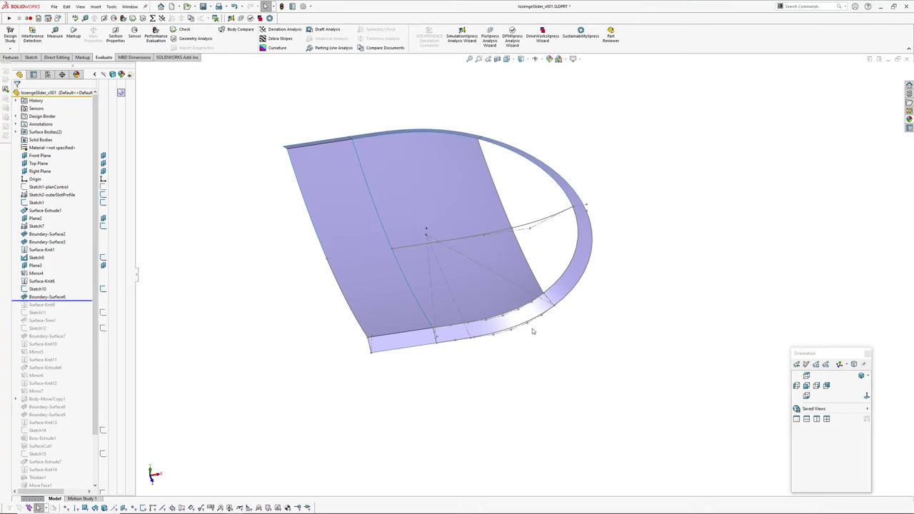
middle_click_drag(497, 380, 502, 265)
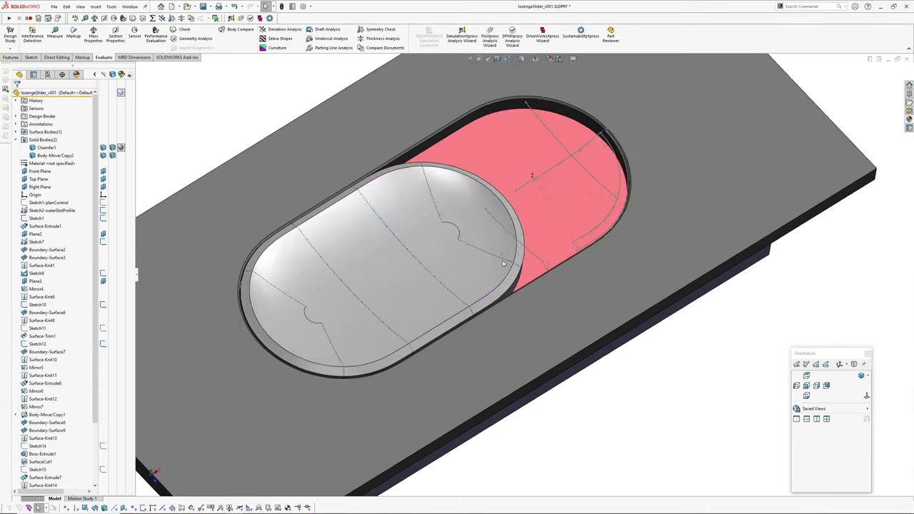
- With the full feature history restored, roll it back to just after Chamfer1, leaving out Body-Move/Copy2
middle_click_drag(503, 264, 498, 283)
scroll(69, 414, "down", 3)
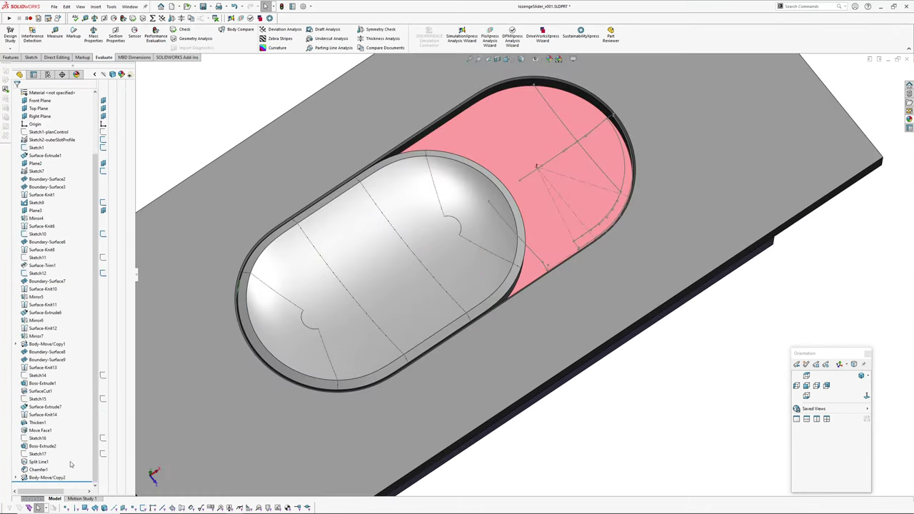
left_click_drag(75, 482, 74, 474)
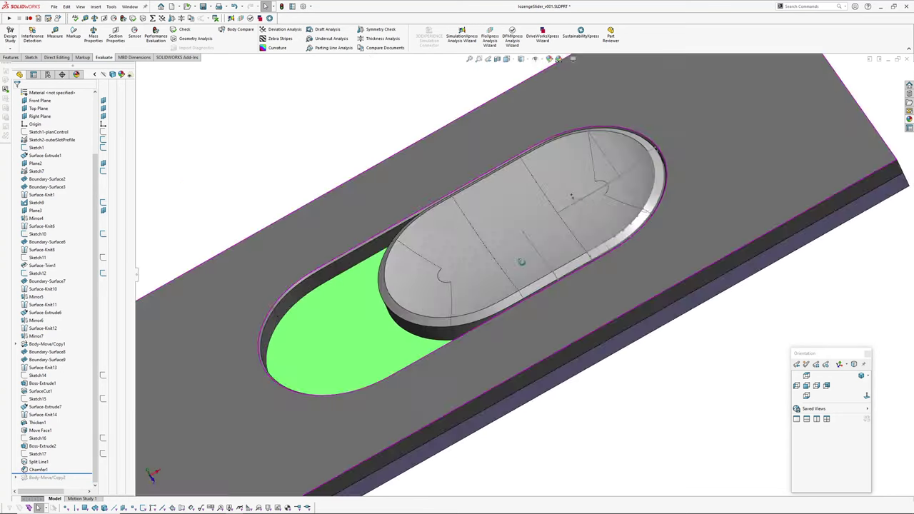
middle_click_drag(522, 262, 543, 357)
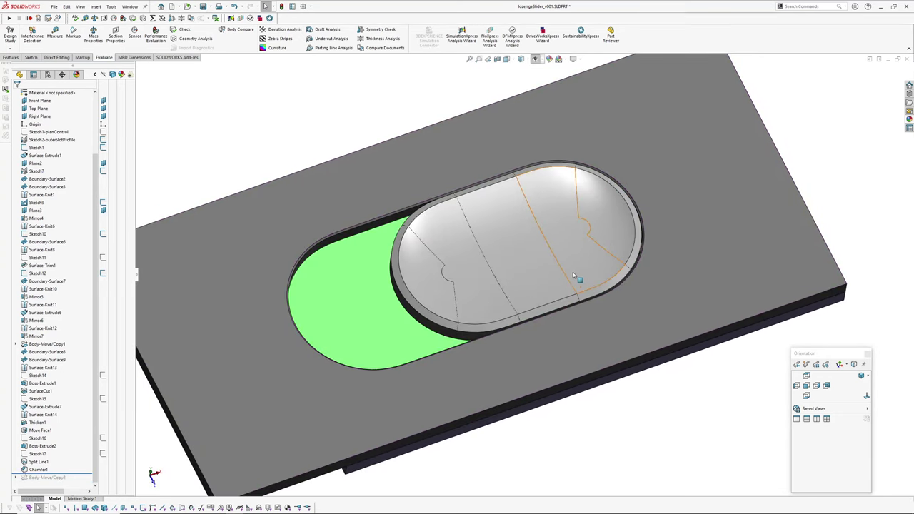
- Set the model's display style to shaded without edges
left_click(522, 59)
left_click(522, 78)
middle_click_drag(515, 187, 523, 237)
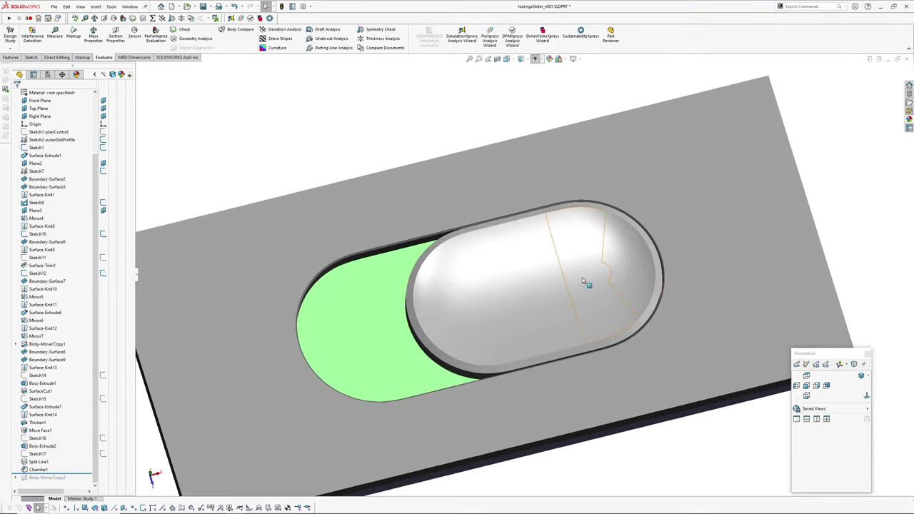
- Examine the highlights on the finished slider and its fit along the rounded slot edge from several angles
middle_click_drag(590, 283, 578, 250)
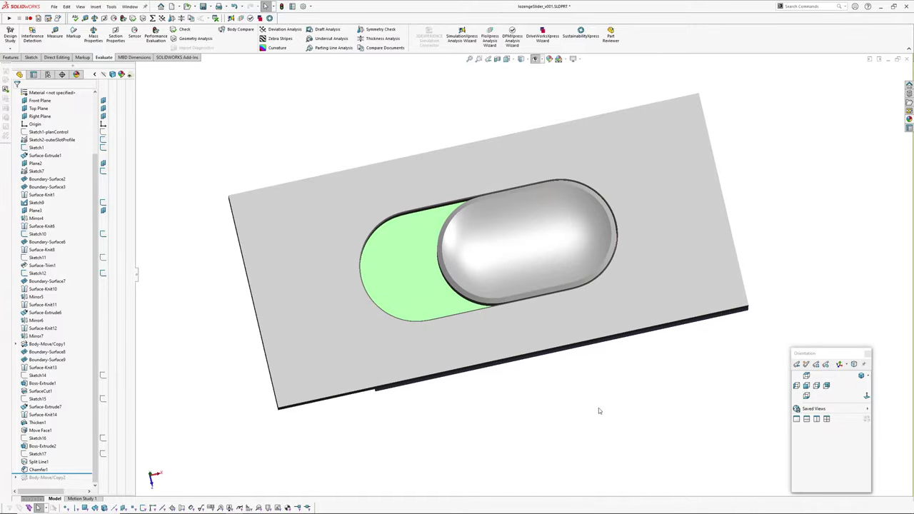
scroll(598, 410, "down", 2)
middle_click_drag(579, 236, 594, 287)
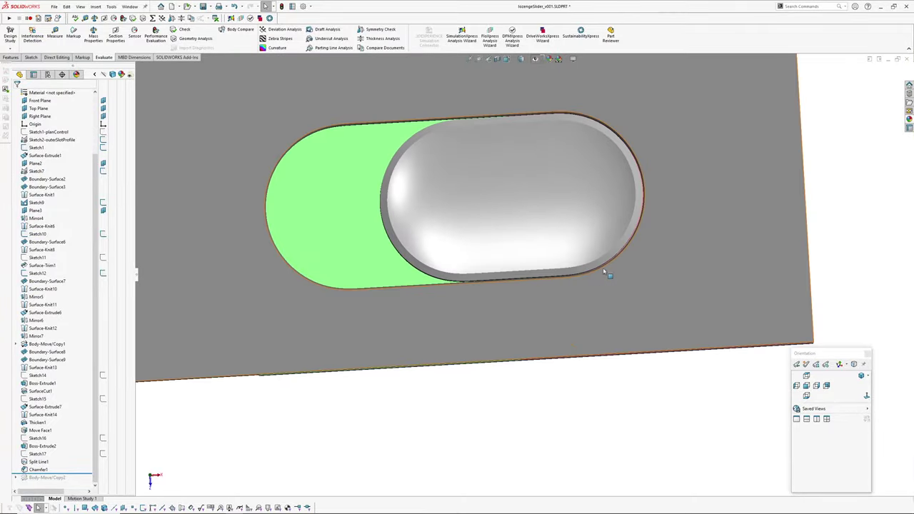
scroll(606, 274, "down", 3)
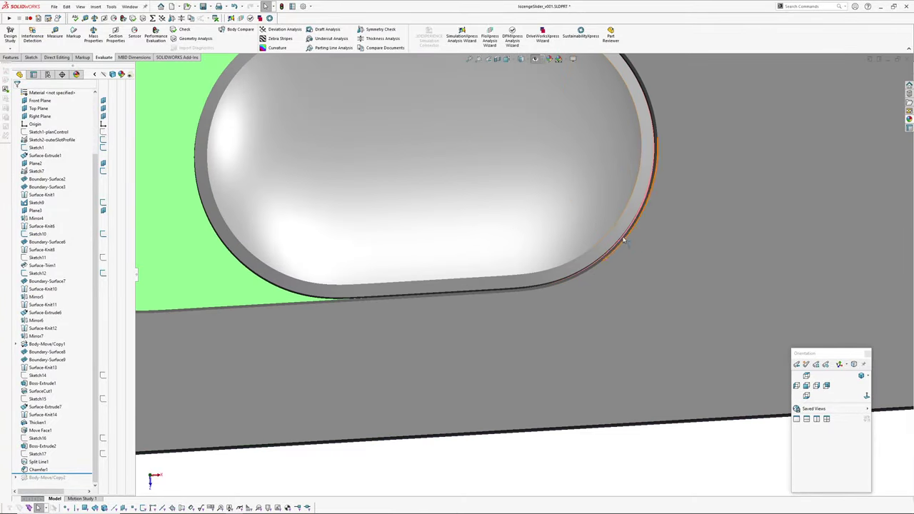
scroll(624, 241, "up", 2)
scroll(599, 286, "up", 3)
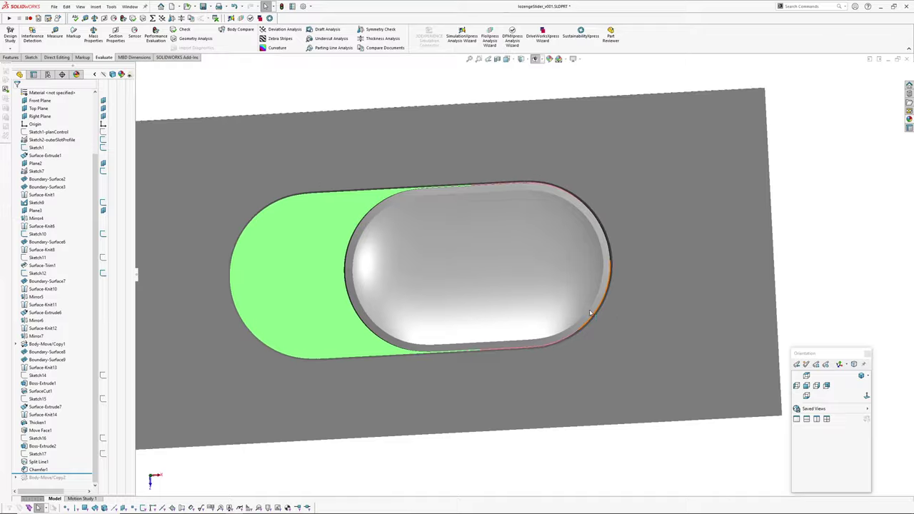
middle_click_drag(590, 312, 610, 291)
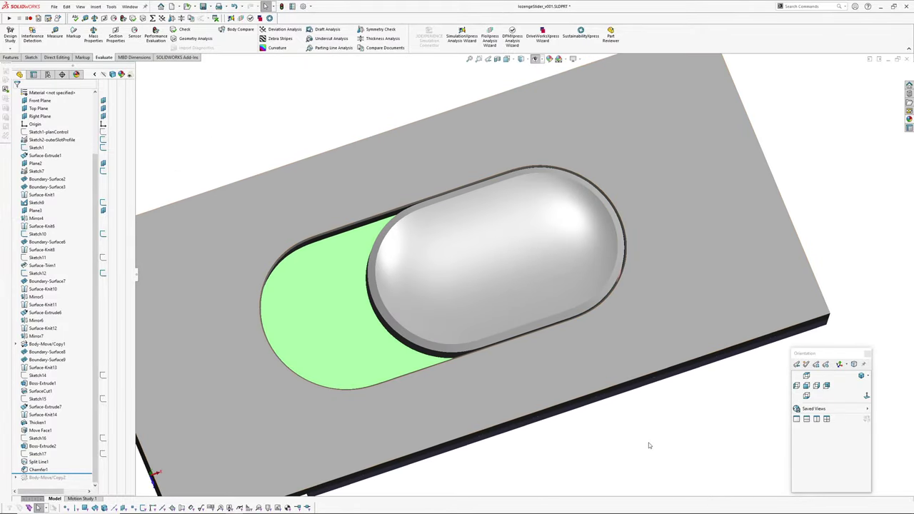